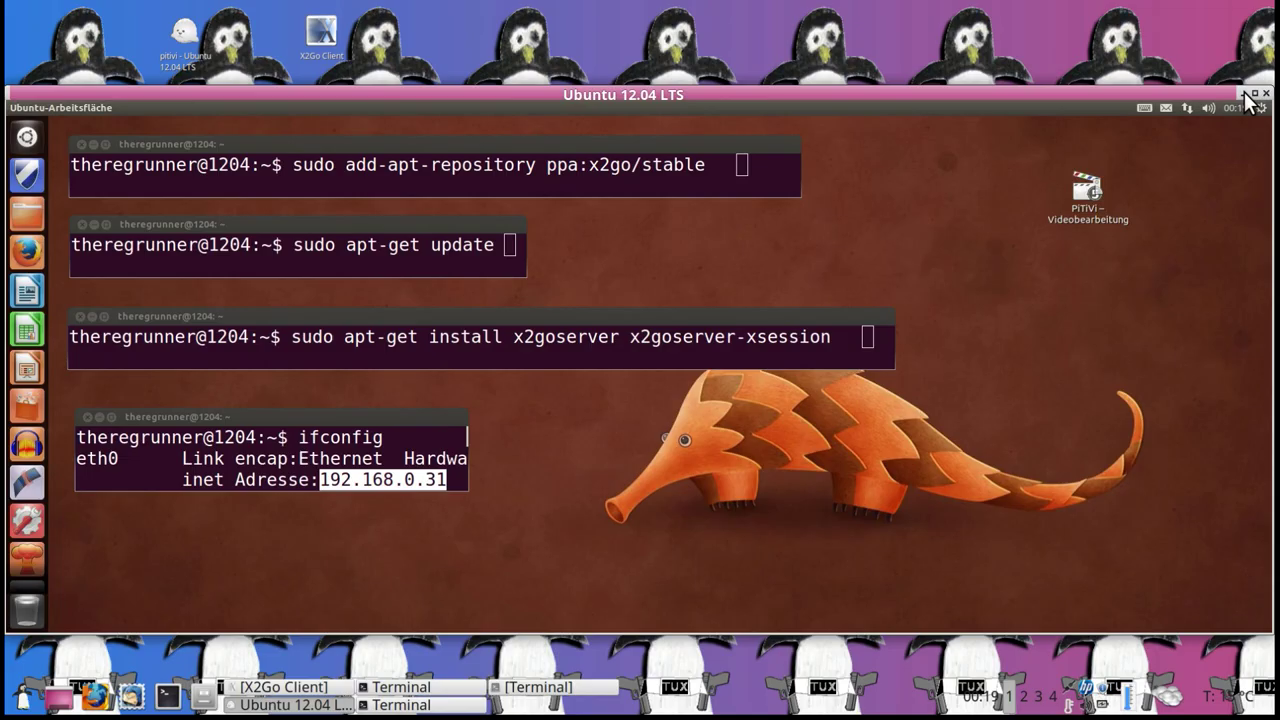
Minimise the Ubuntu 12.04 LTS window and highlight the command sudo apt-get install x2goclient in the client terminal.
{"action": "left_click", "coordinate": [765, 188]}
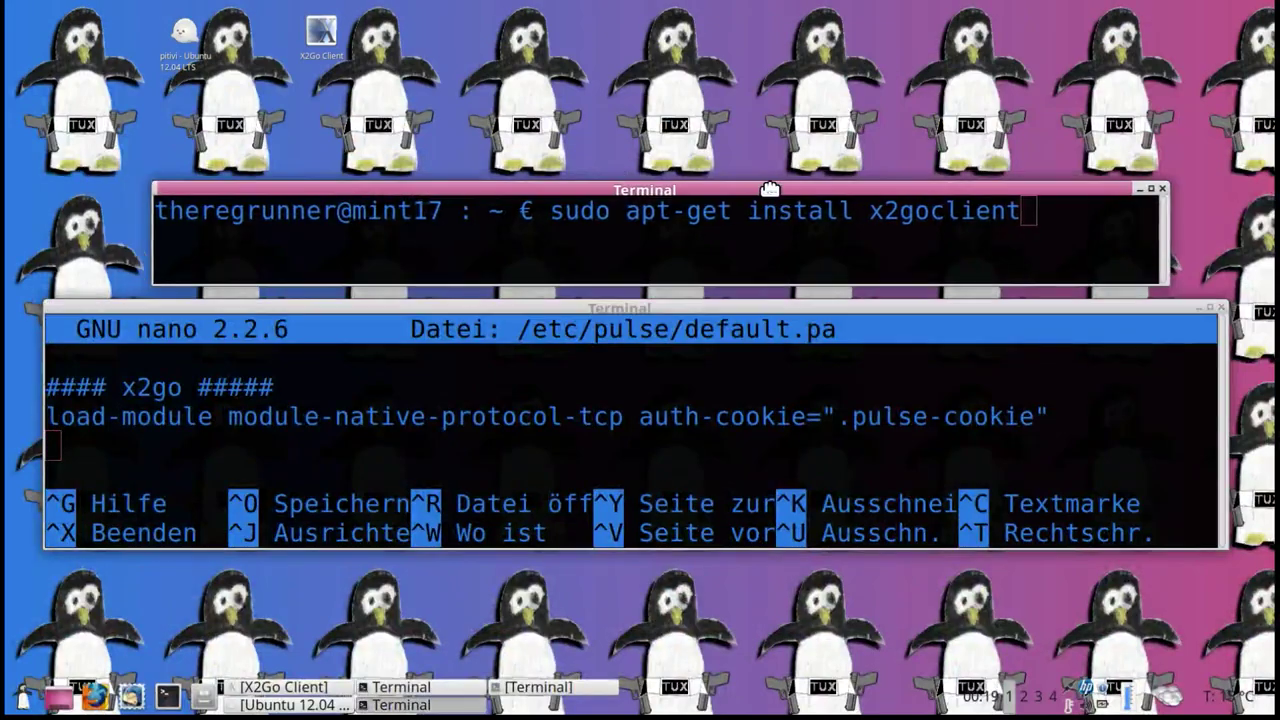
{"action": "left_click_drag", "start_coordinate": [770, 188], "coordinate": [760, 186]}
{"action": "left_click_drag", "start_coordinate": [764, 298], "coordinate": [763, 307]}
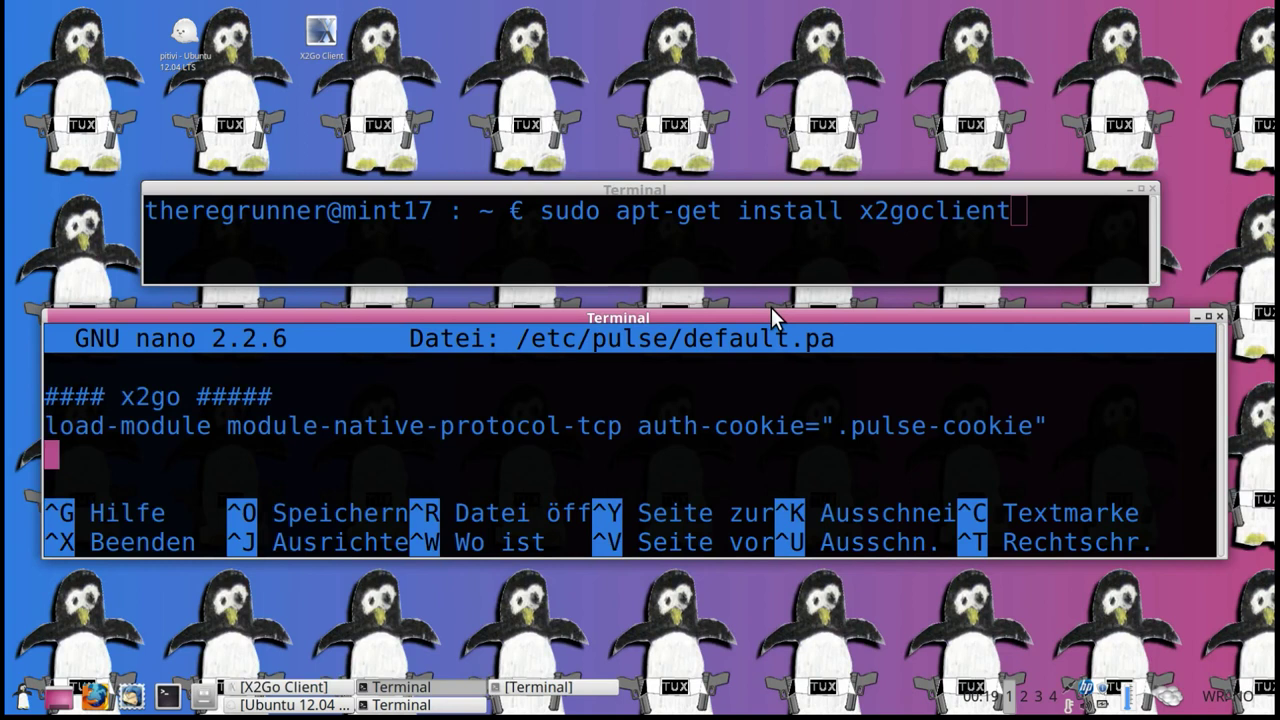
{"action": "left_click", "coordinate": [717, 193]}
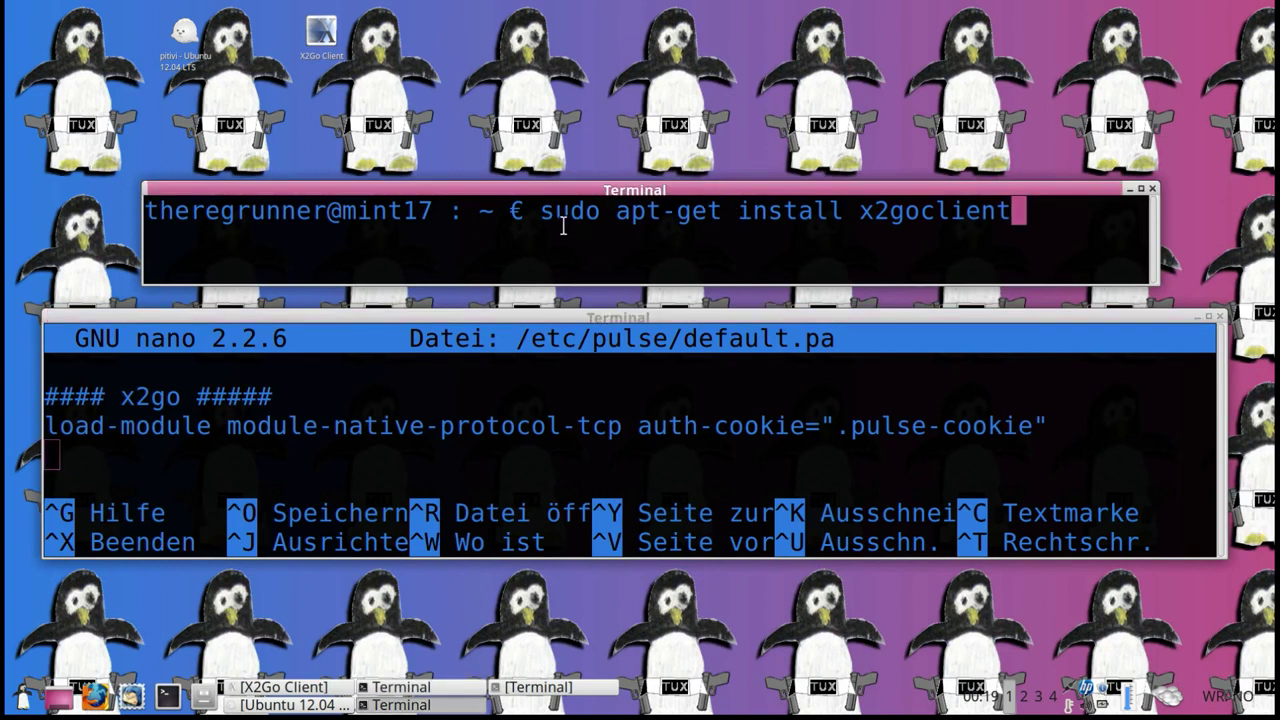
{"action": "left_click_drag", "start_coordinate": [547, 216], "coordinate": [978, 194]}
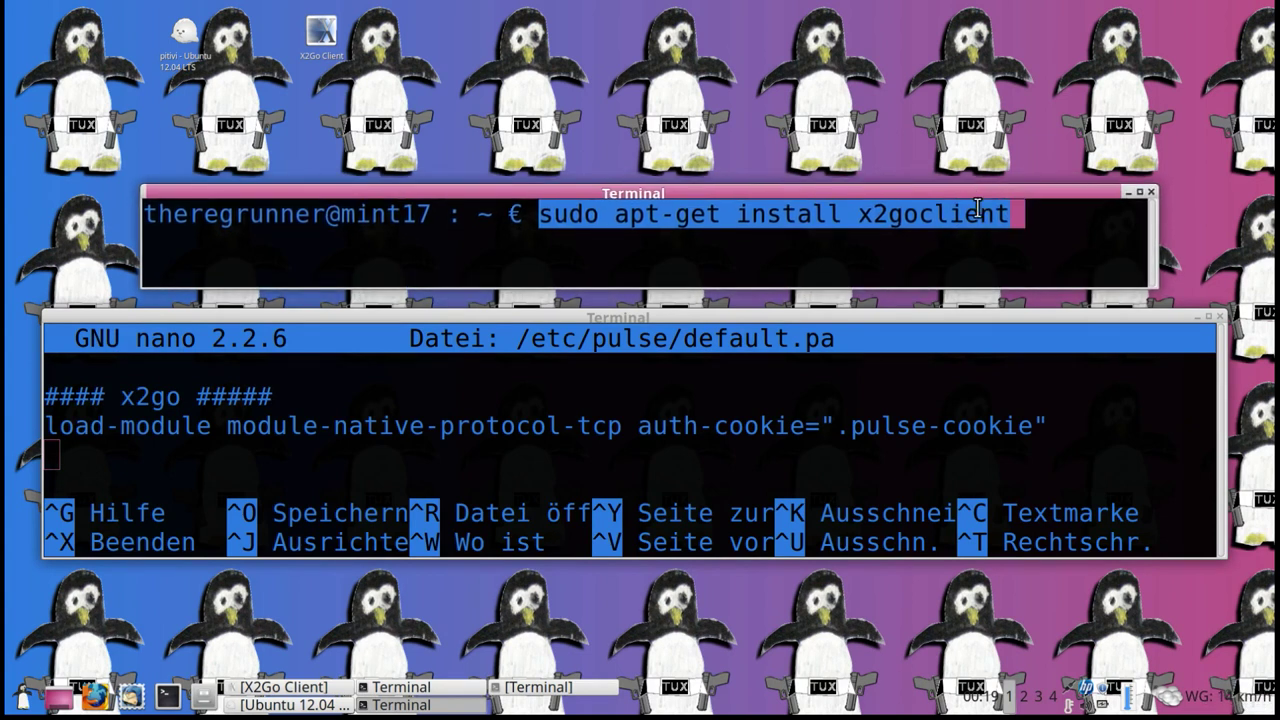
Highlight the path /etc/pulse/default.pa and the load-module module-native-protocol-tcp line in nano, and minimise both terminals.
{"action": "left_click", "coordinate": [852, 316]}
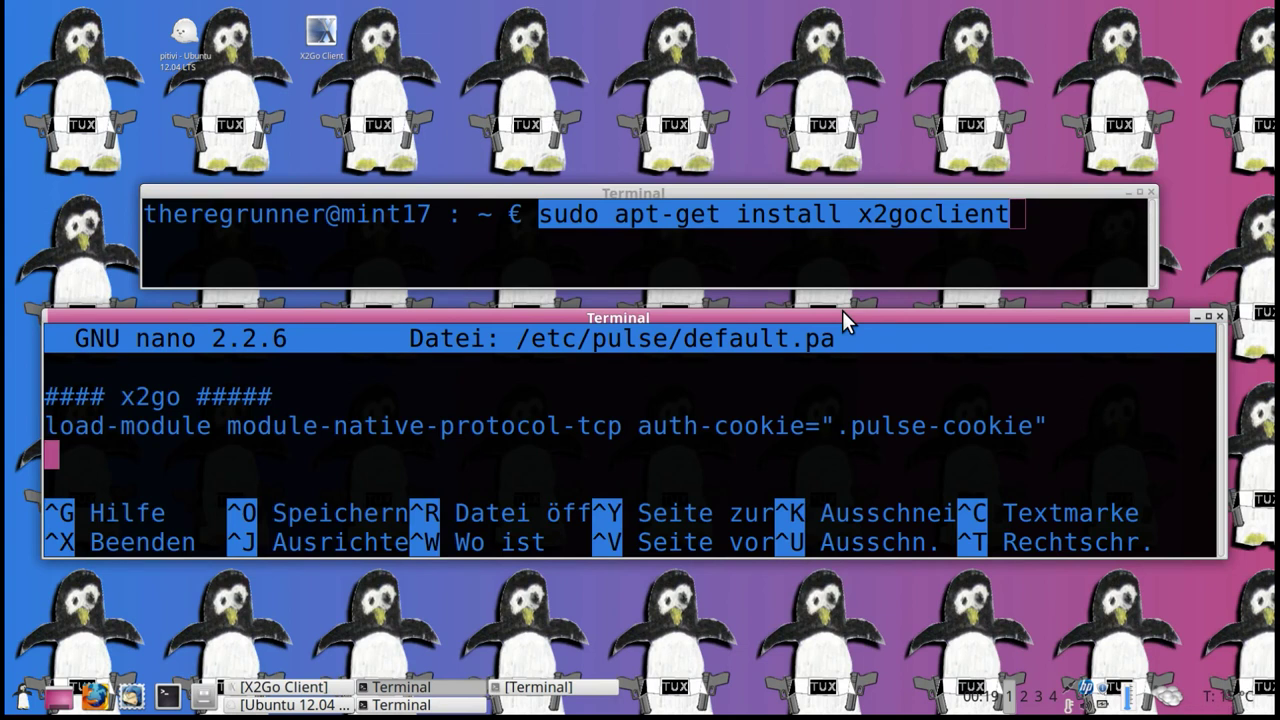
{"action": "left_click_drag", "start_coordinate": [844, 311], "coordinate": [849, 305]}
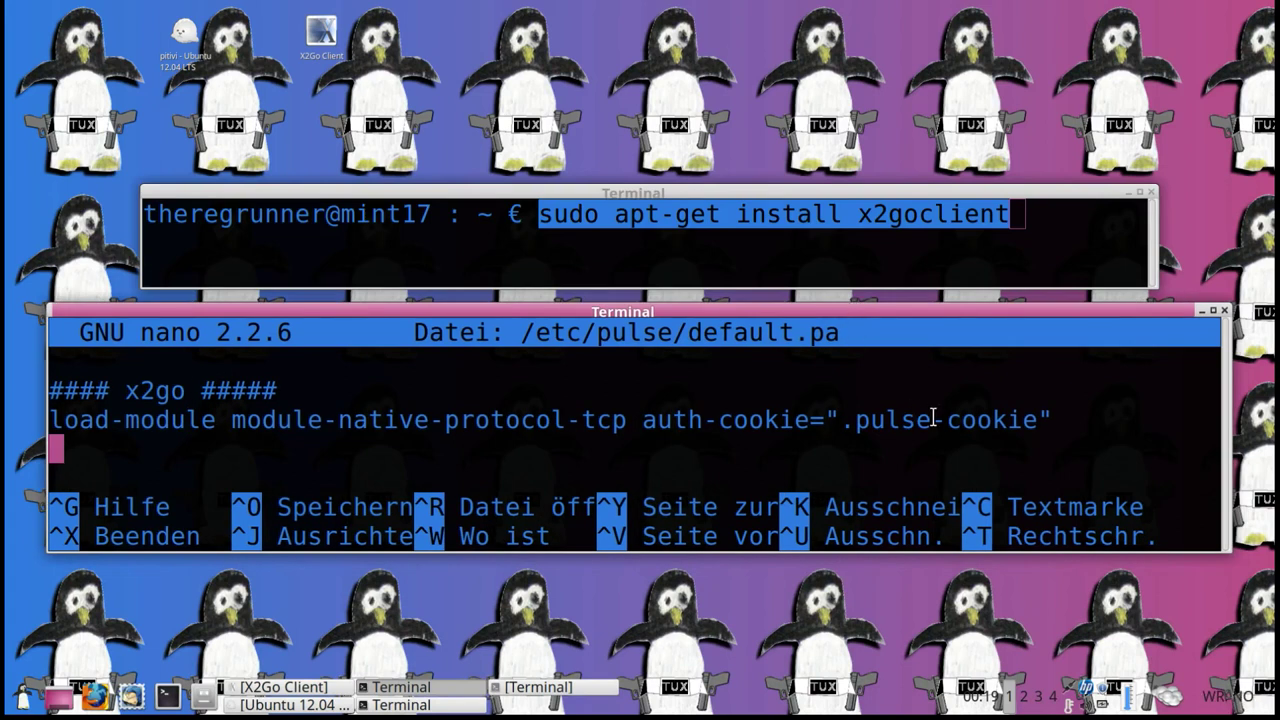
{"action": "left_click_drag", "start_coordinate": [512, 343], "coordinate": [840, 334]}
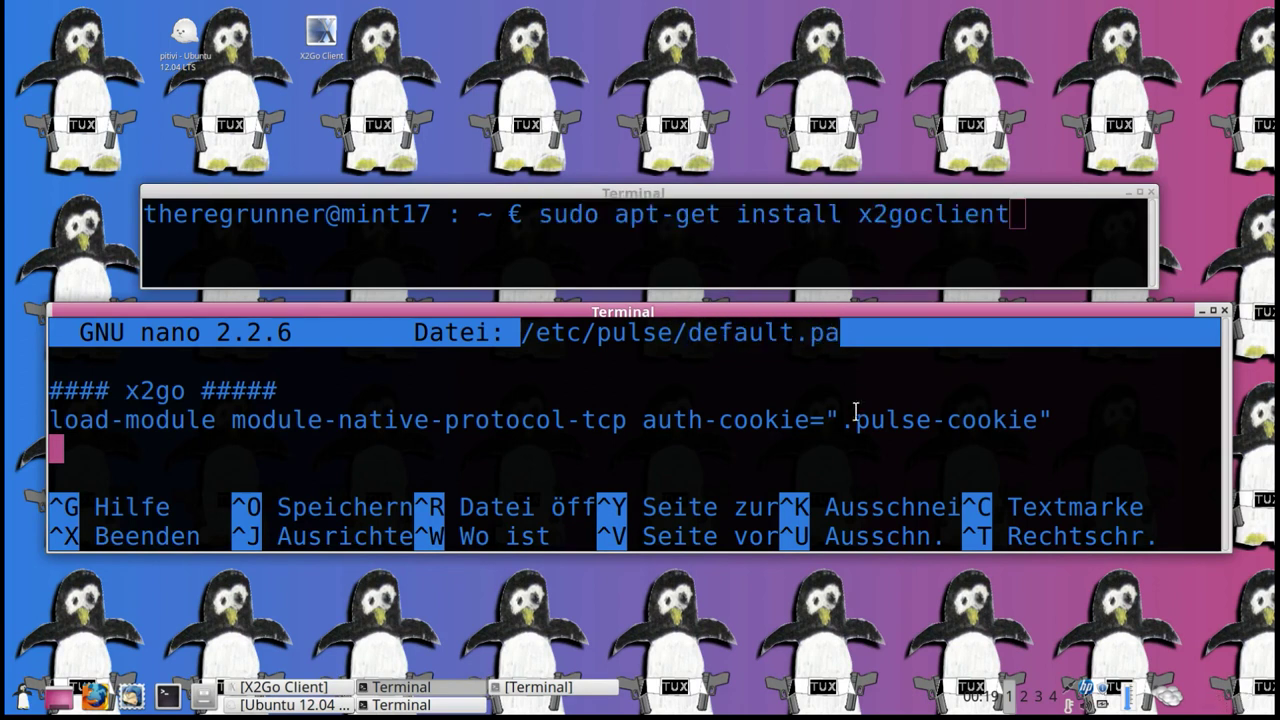
{"action": "left_click", "coordinate": [866, 410]}
{"action": "left_click_drag", "start_coordinate": [1053, 420], "coordinate": [57, 415]}
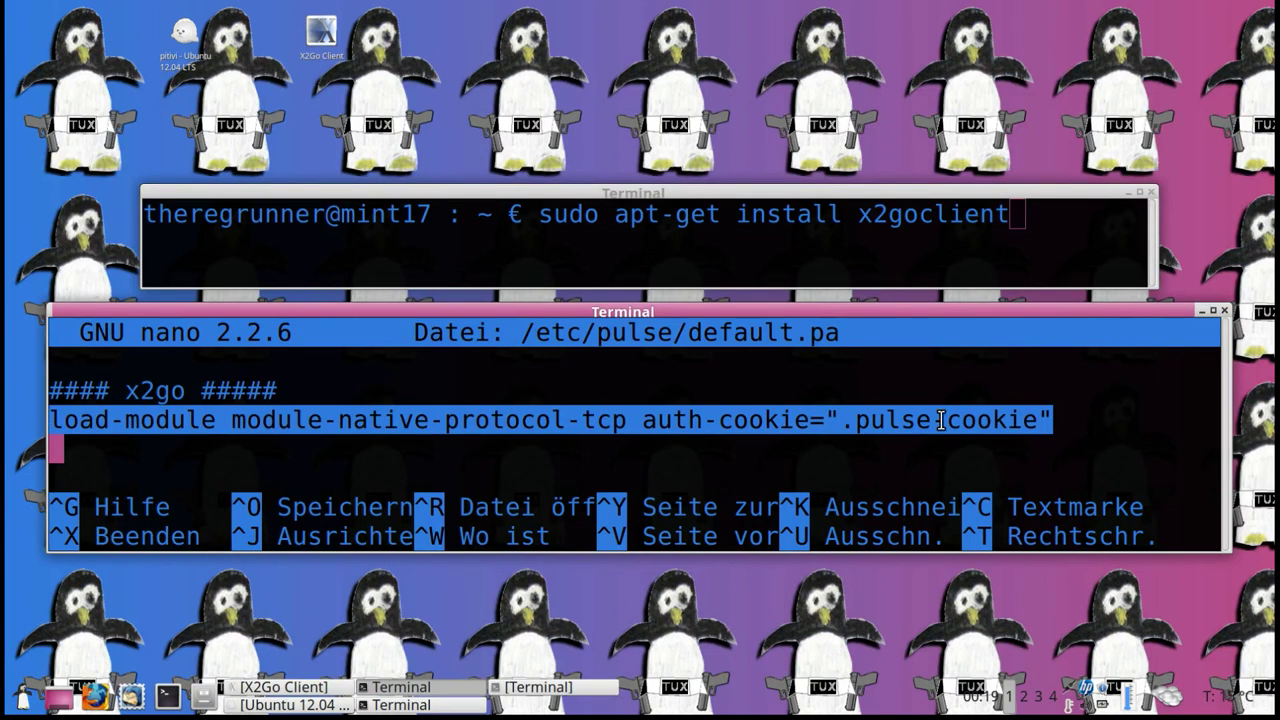
{"action": "left_click_drag", "start_coordinate": [785, 303], "coordinate": [781, 301]}
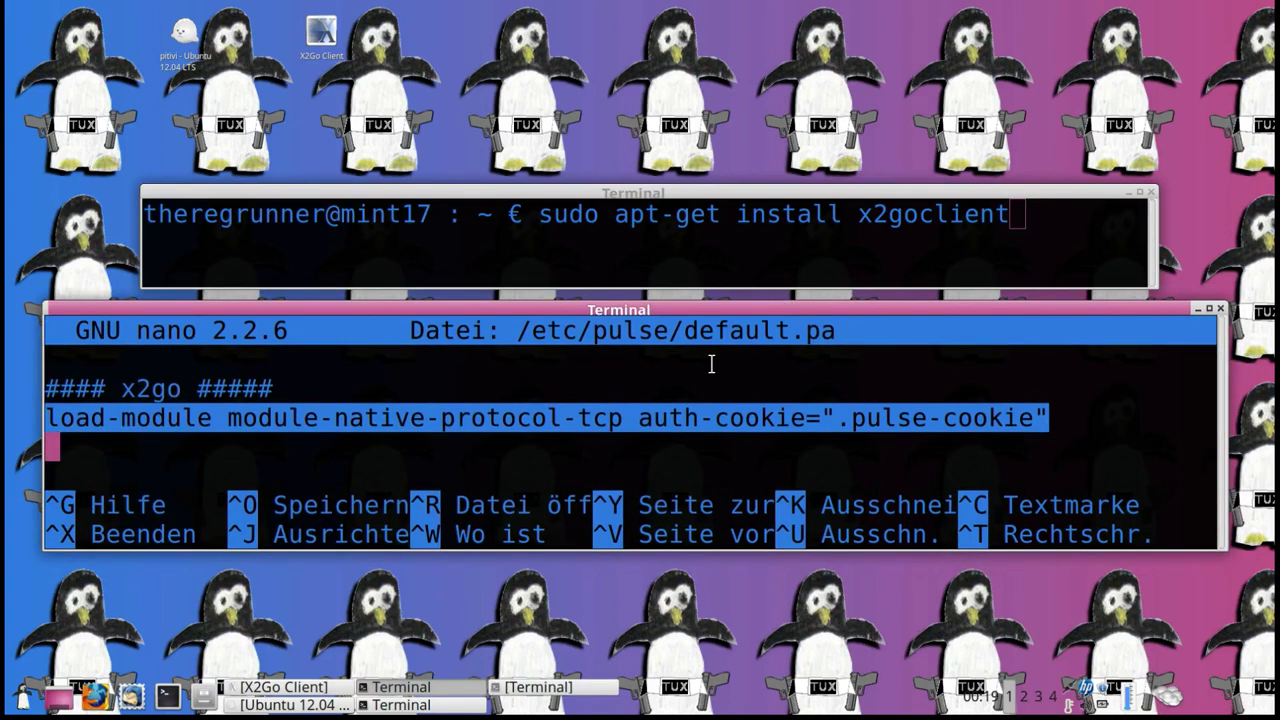
{"action": "left_click", "coordinate": [1192, 305]}
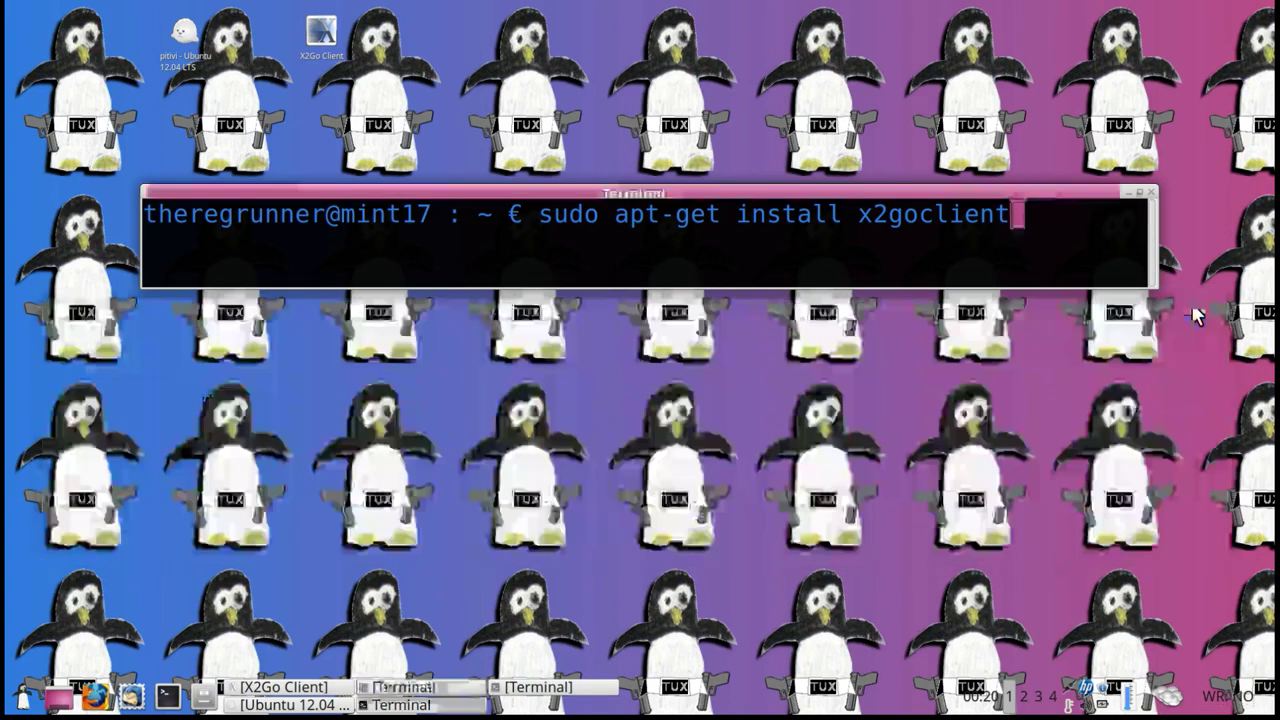
{"action": "left_click", "coordinate": [1125, 191]}
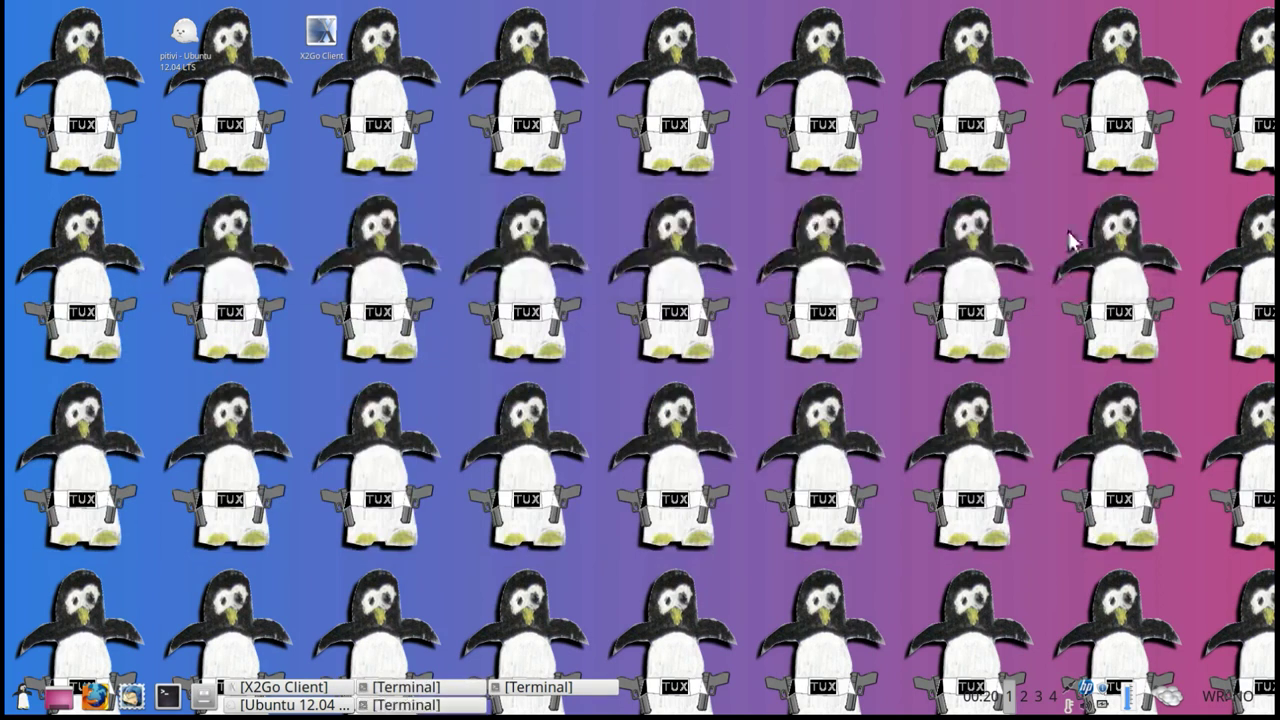
Look up X2Go Client among the Internet applications and bring its already running window to the front.
{"action": "left_click", "coordinate": [24, 700]}
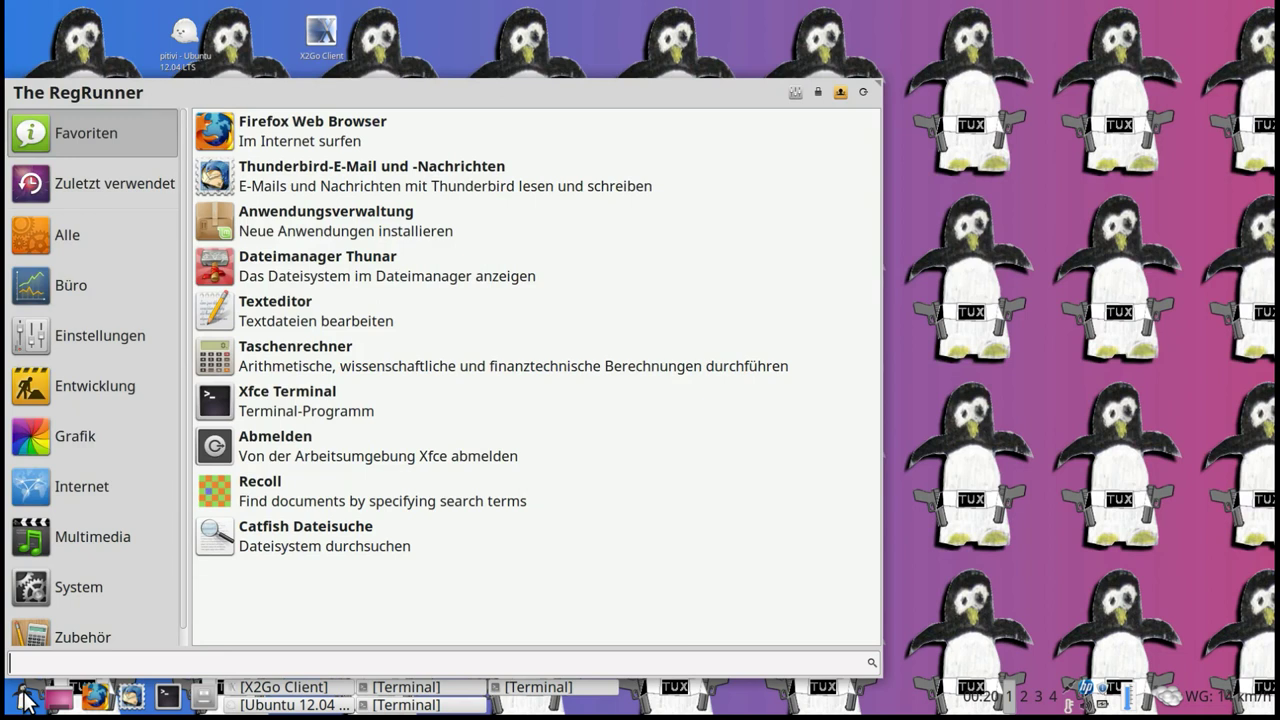
{"action": "left_click", "coordinate": [30, 497]}
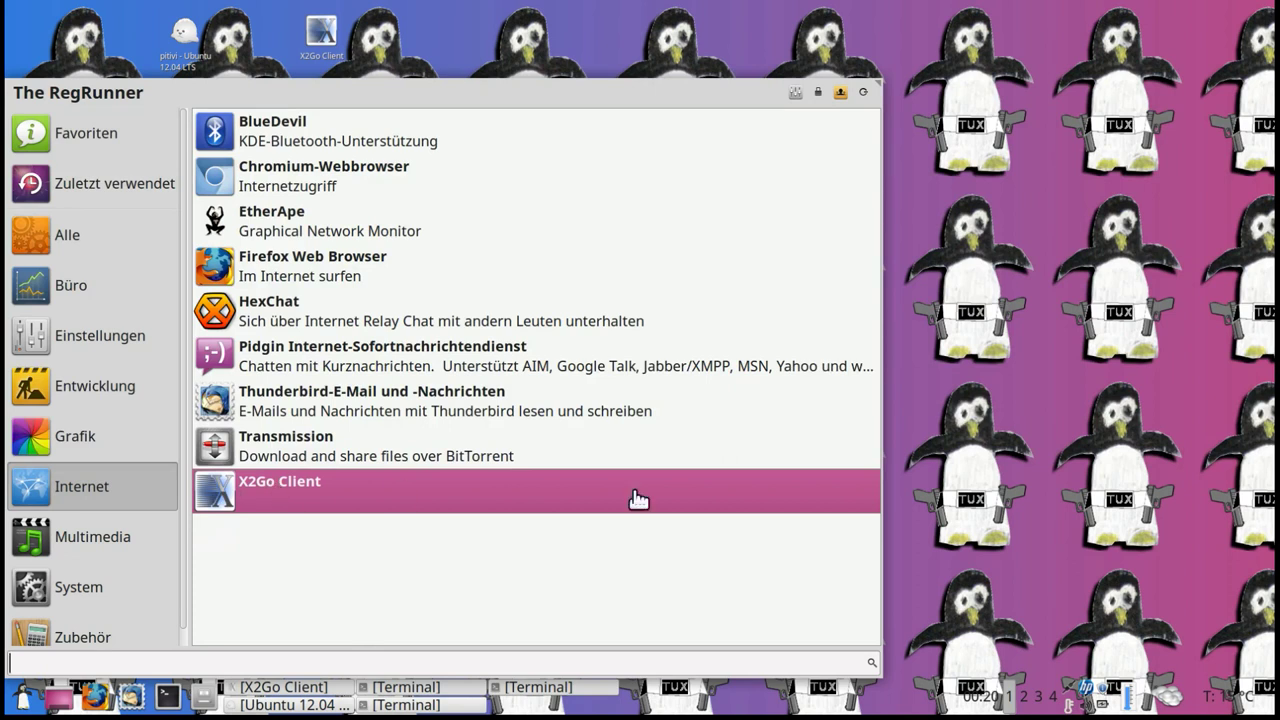
{"action": "left_click", "coordinate": [971, 463]}
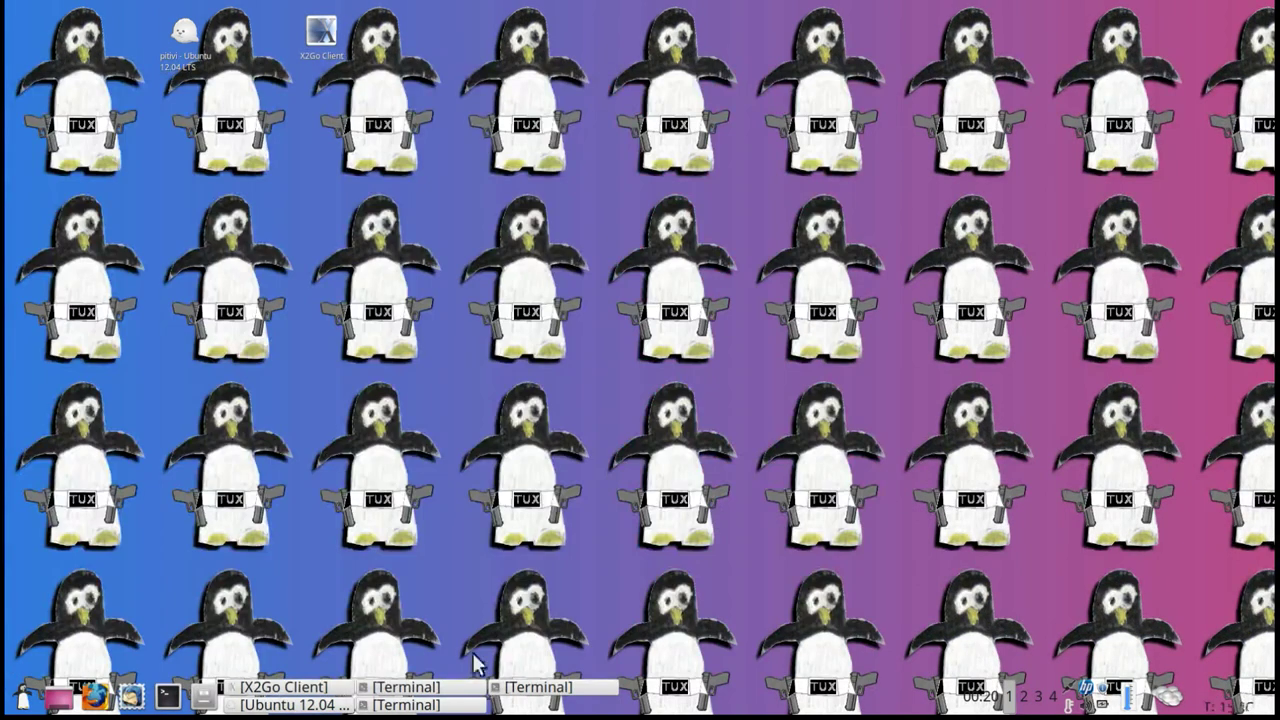
{"action": "left_click", "coordinate": [292, 687]}
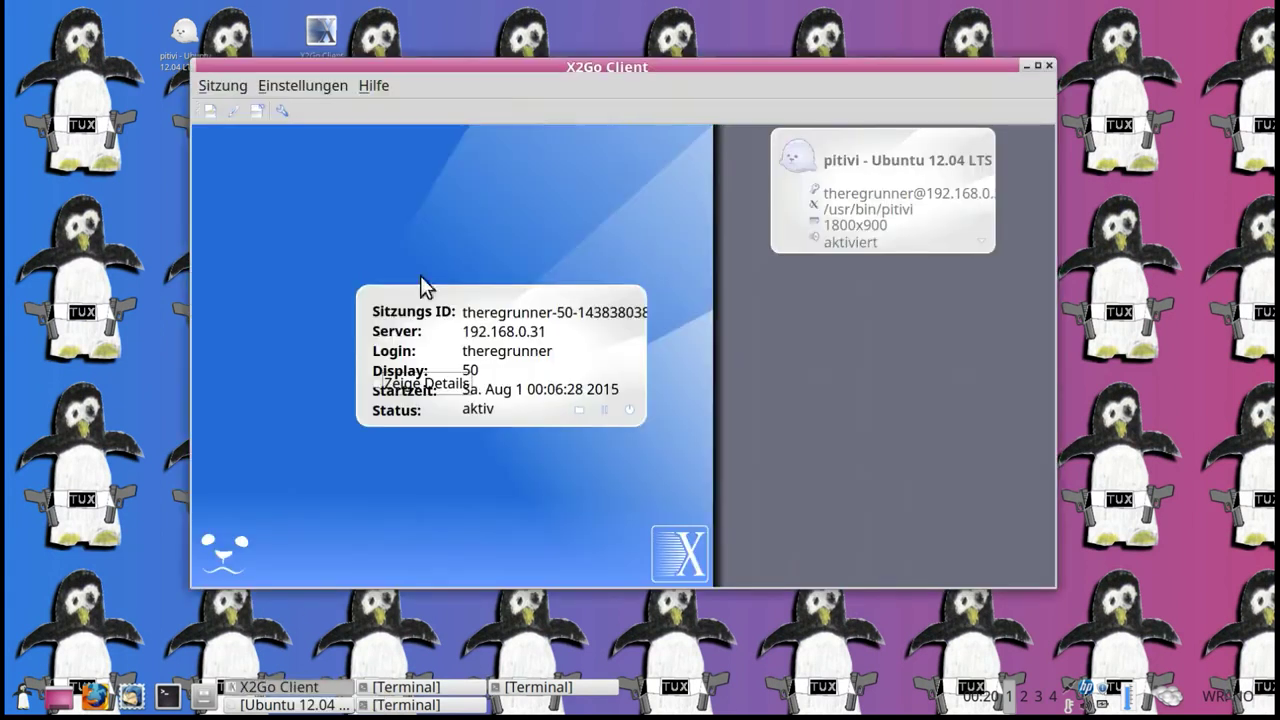
{"action": "left_click_drag", "start_coordinate": [579, 62], "coordinate": [564, 81]}
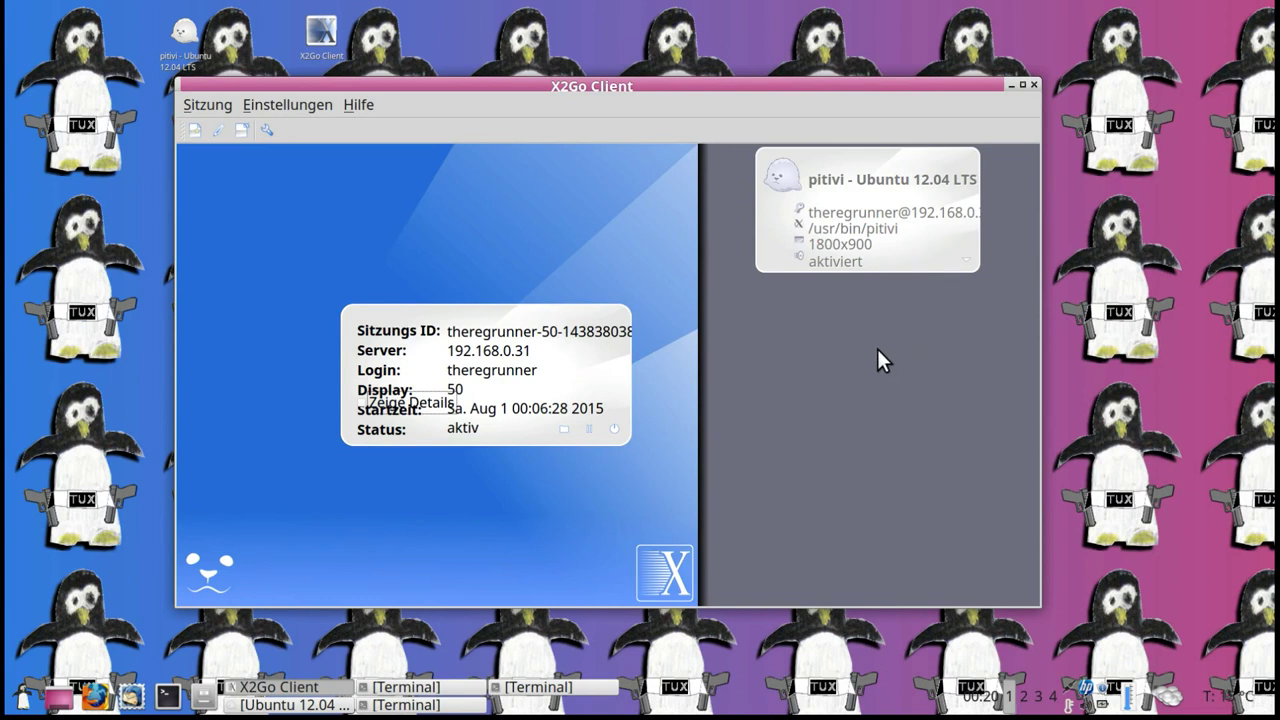
Examine CPU, memory and network usage in the System Monitor of the Ubuntu 12.04 LTS remote desktop, and minimise the session window.
{"action": "left_click", "coordinate": [312, 705]}
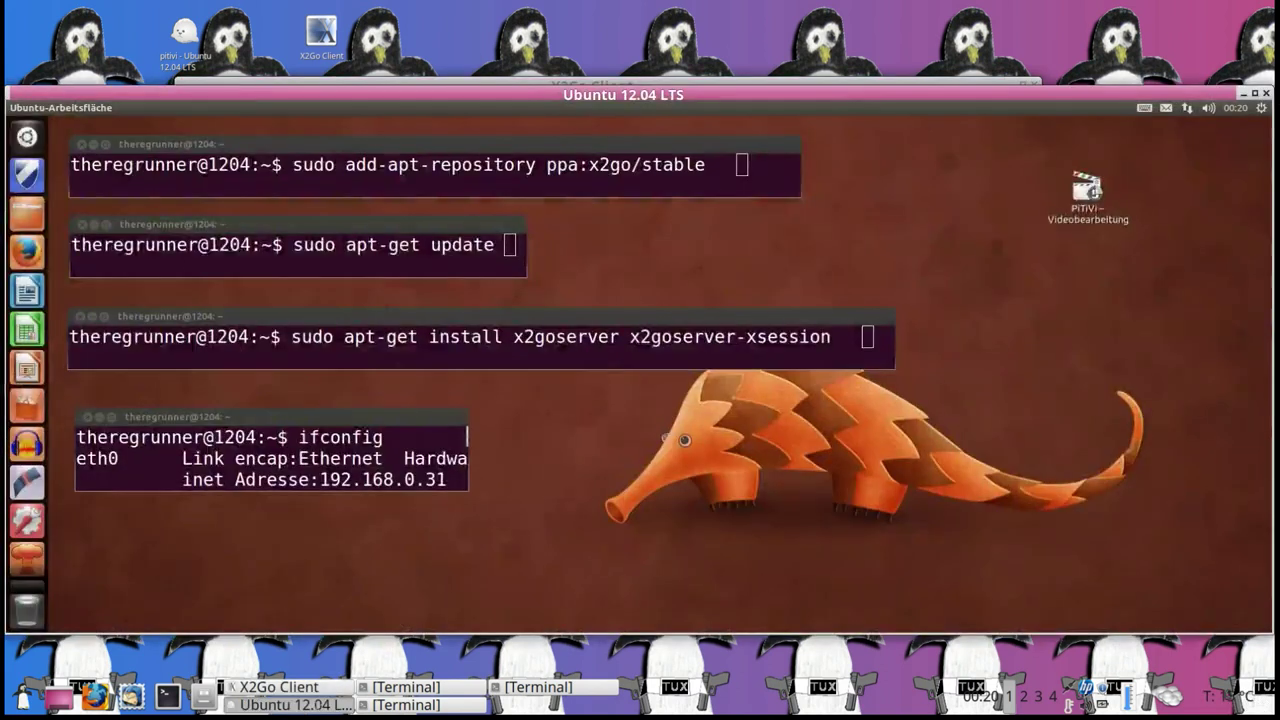
{"action": "left_click_drag", "start_coordinate": [855, 99], "coordinate": [856, 78]}
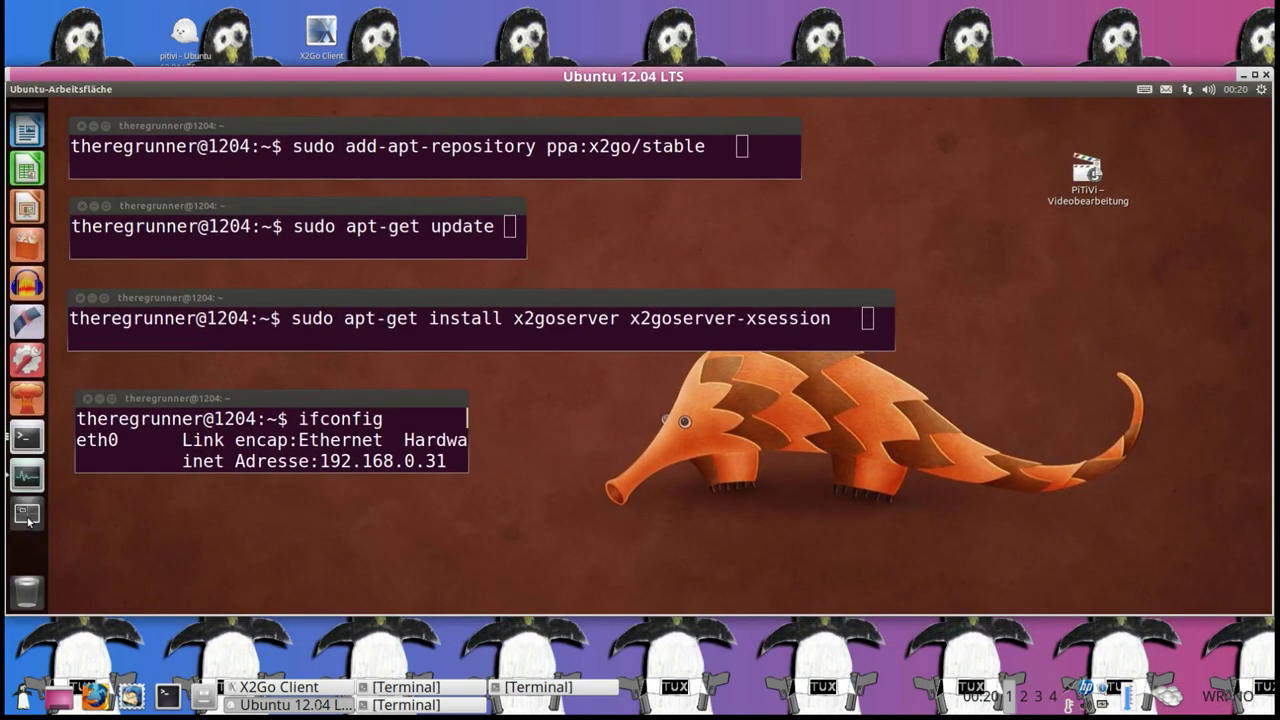
{"action": "left_click", "coordinate": [28, 516]}
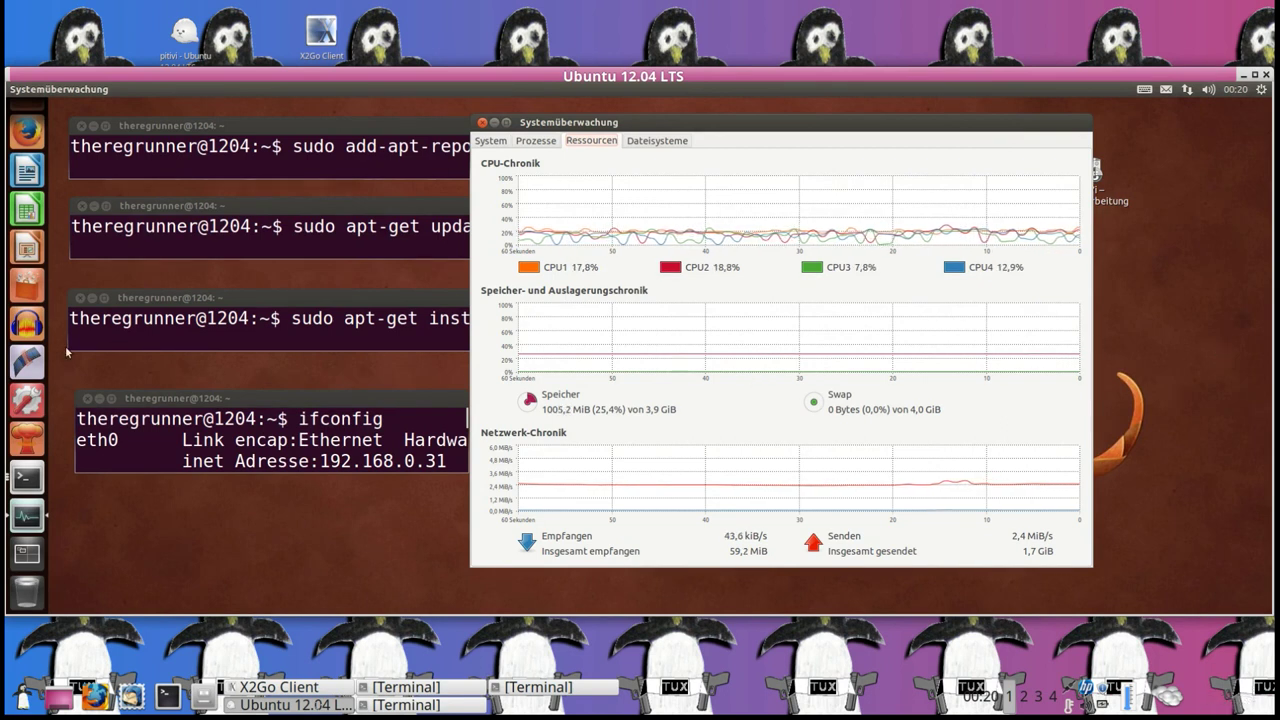
{"action": "scroll", "coordinate": [20, 315], "scroll_direction": "up", "scroll_amount": 3}
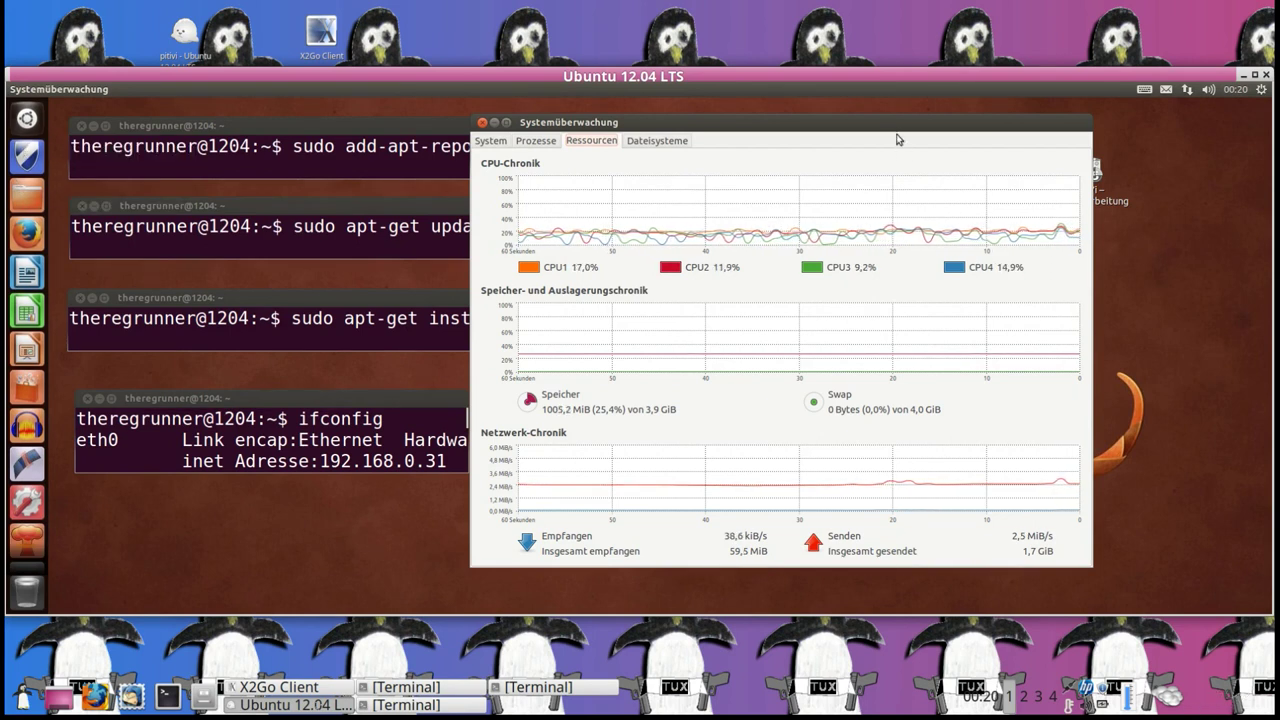
{"action": "left_click_drag", "start_coordinate": [898, 139], "coordinate": [960, 129]}
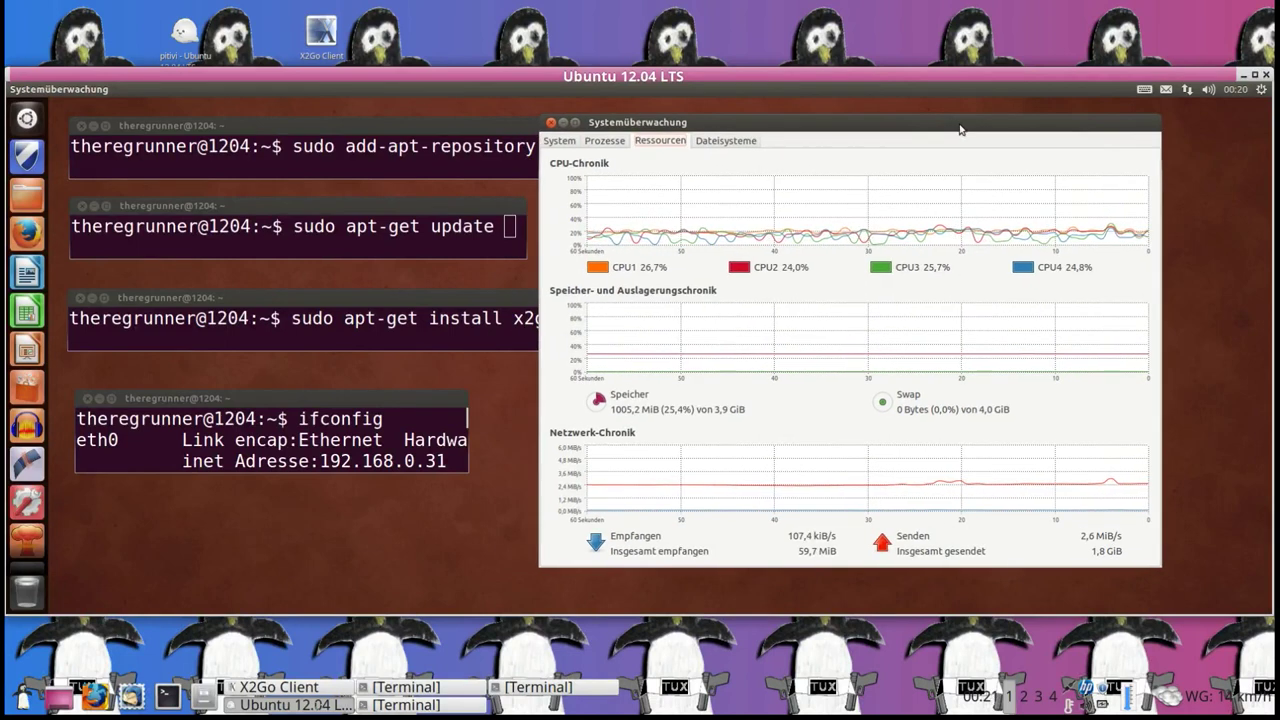
{"action": "left_click", "coordinate": [1249, 76]}
Open the session preferences of the Ubuntu 12.04 LTS session from X2Go's session management.
{"action": "left_click", "coordinate": [224, 105]}
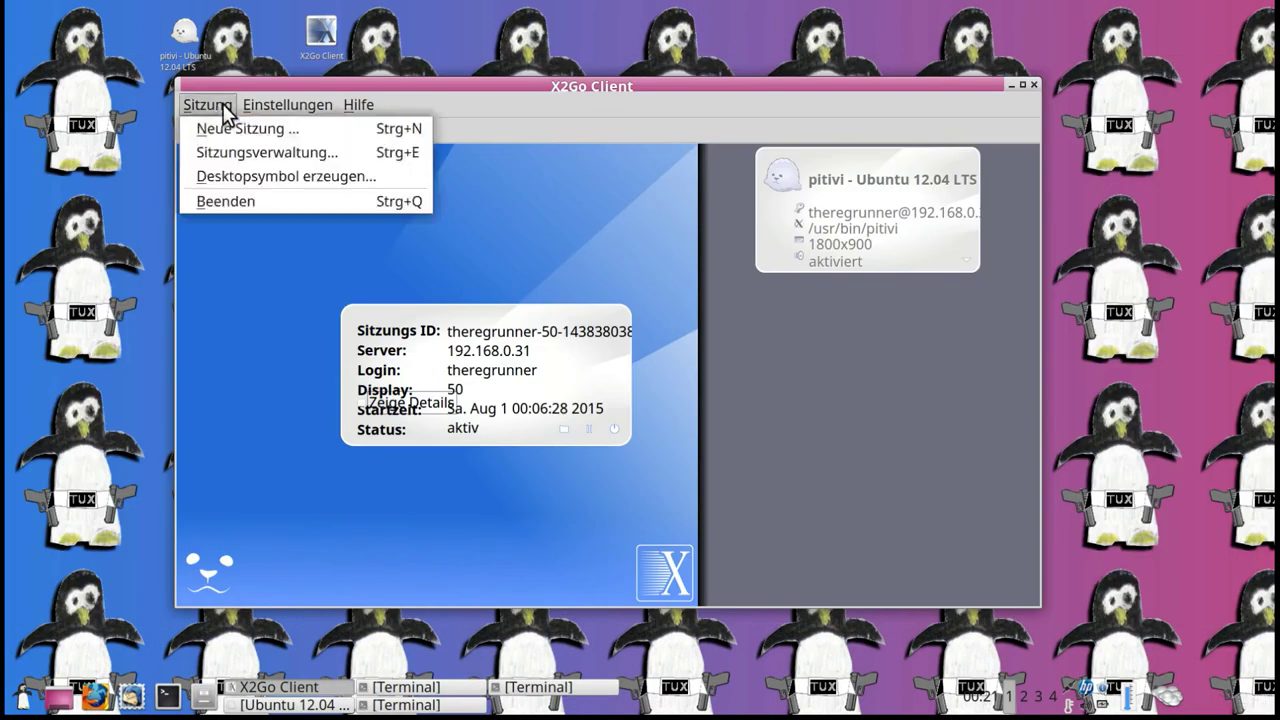
{"action": "left_click", "coordinate": [252, 148]}
{"action": "left_click_drag", "start_coordinate": [549, 236], "coordinate": [543, 200]}
{"action": "left_click", "coordinate": [479, 265]}
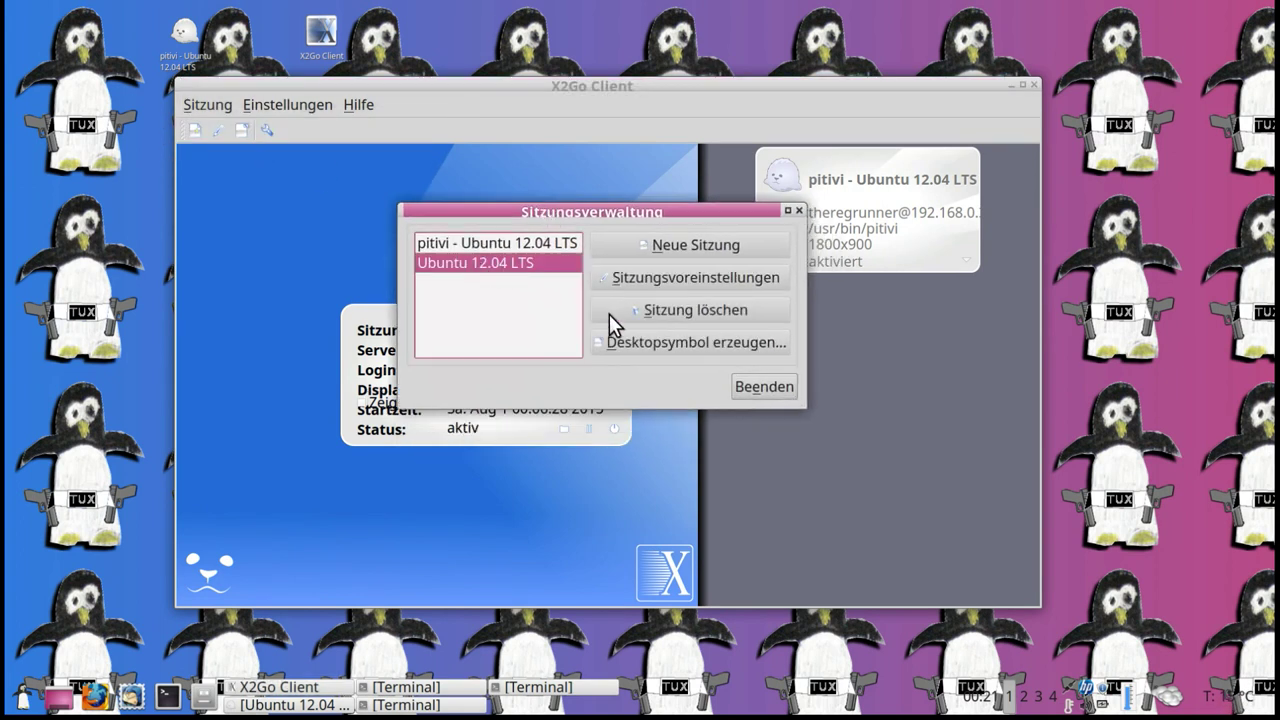
{"action": "left_click", "coordinate": [688, 288]}
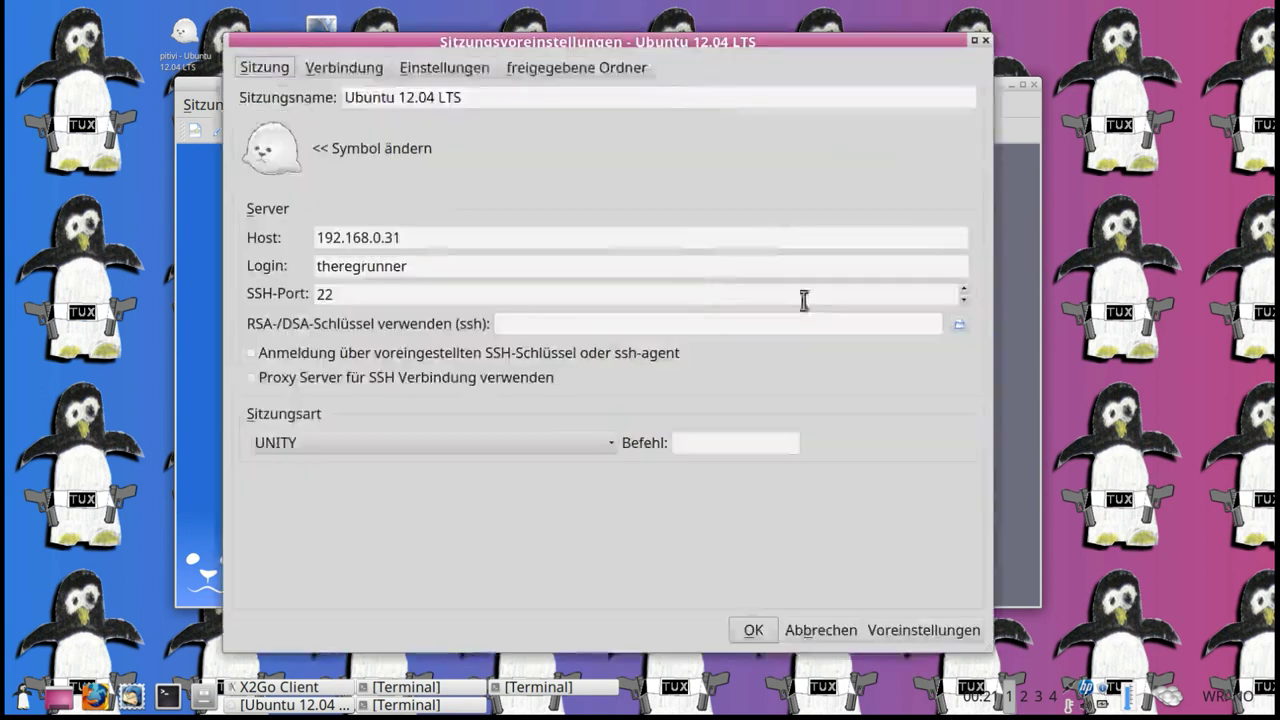
{"action": "left_click_drag", "start_coordinate": [674, 50], "coordinate": [694, 49]}
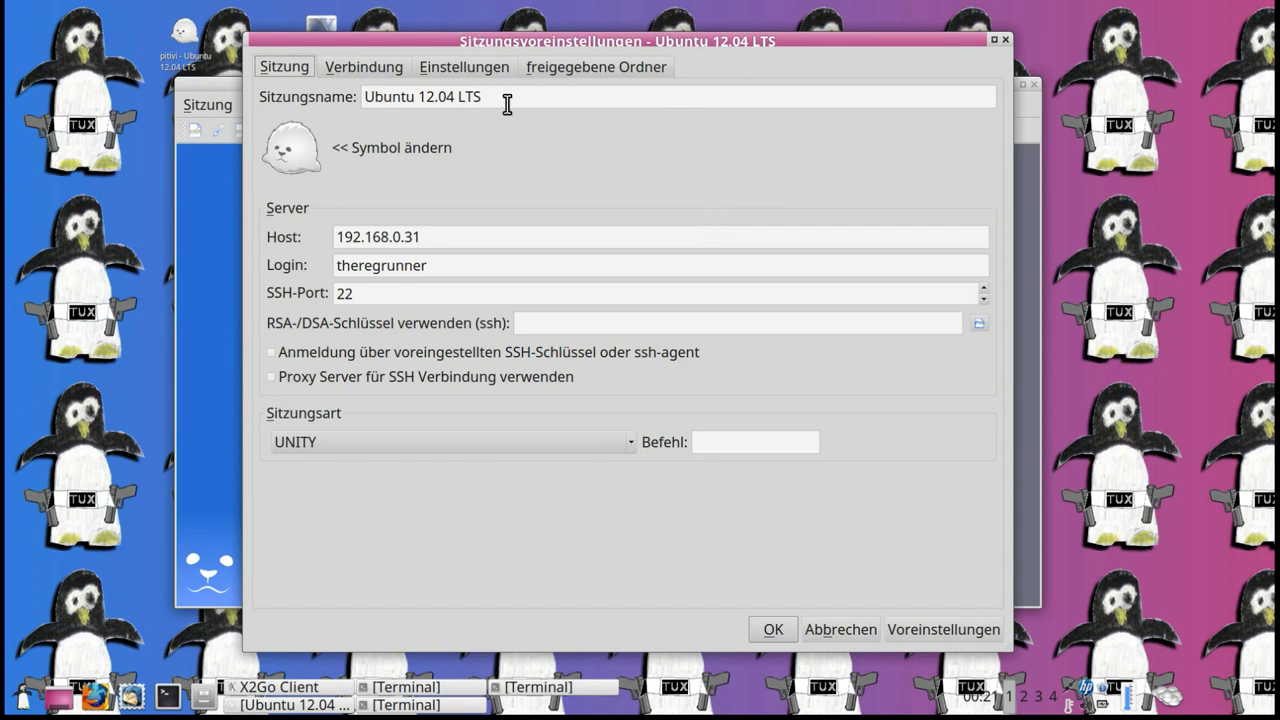
Review the session name, host, login, SSH port and RSA/DSA key fields in the session preferences.
{"action": "left_click_drag", "start_coordinate": [481, 96], "coordinate": [364, 96]}
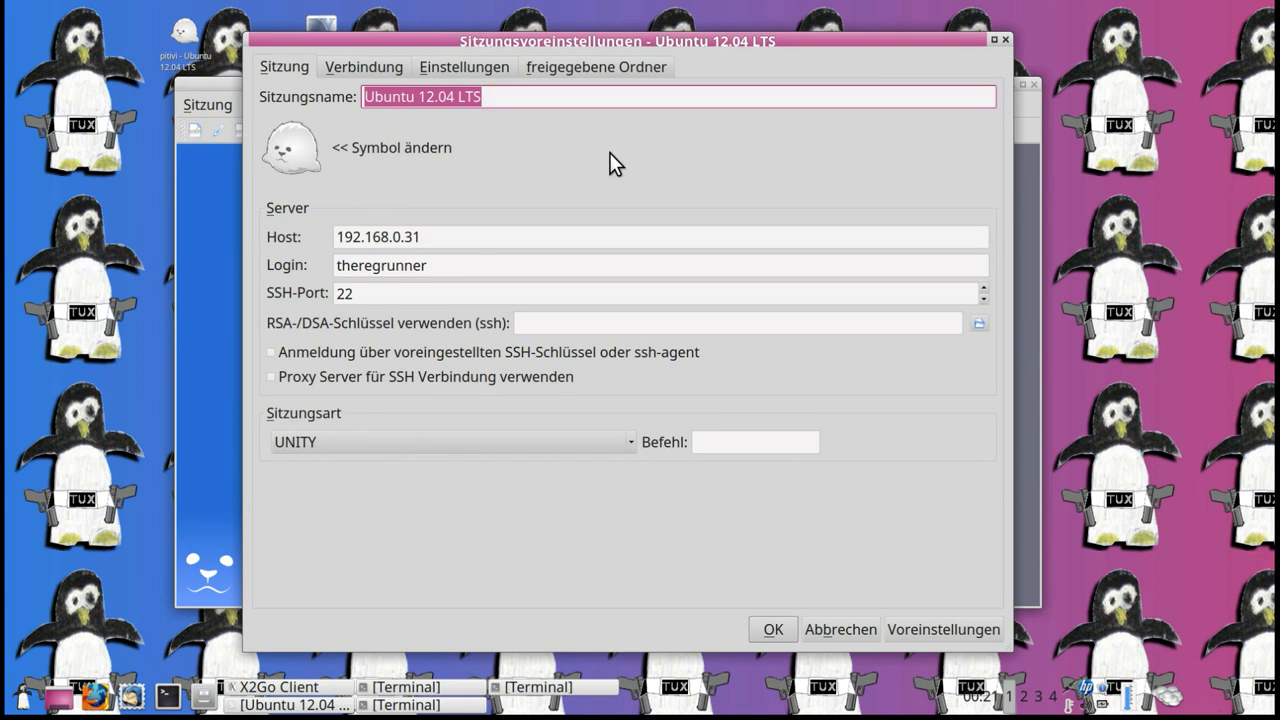
{"action": "left_click", "coordinate": [480, 241]}
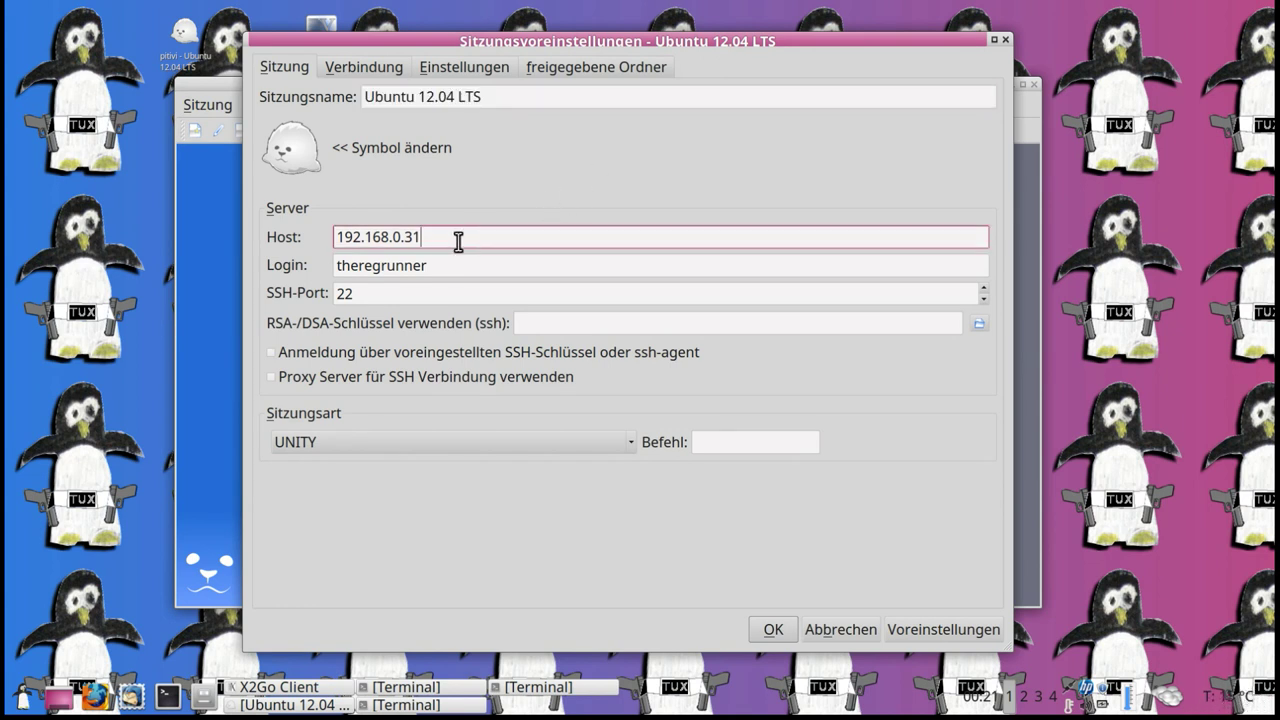
{"action": "left_click_drag", "start_coordinate": [451, 240], "coordinate": [279, 221]}
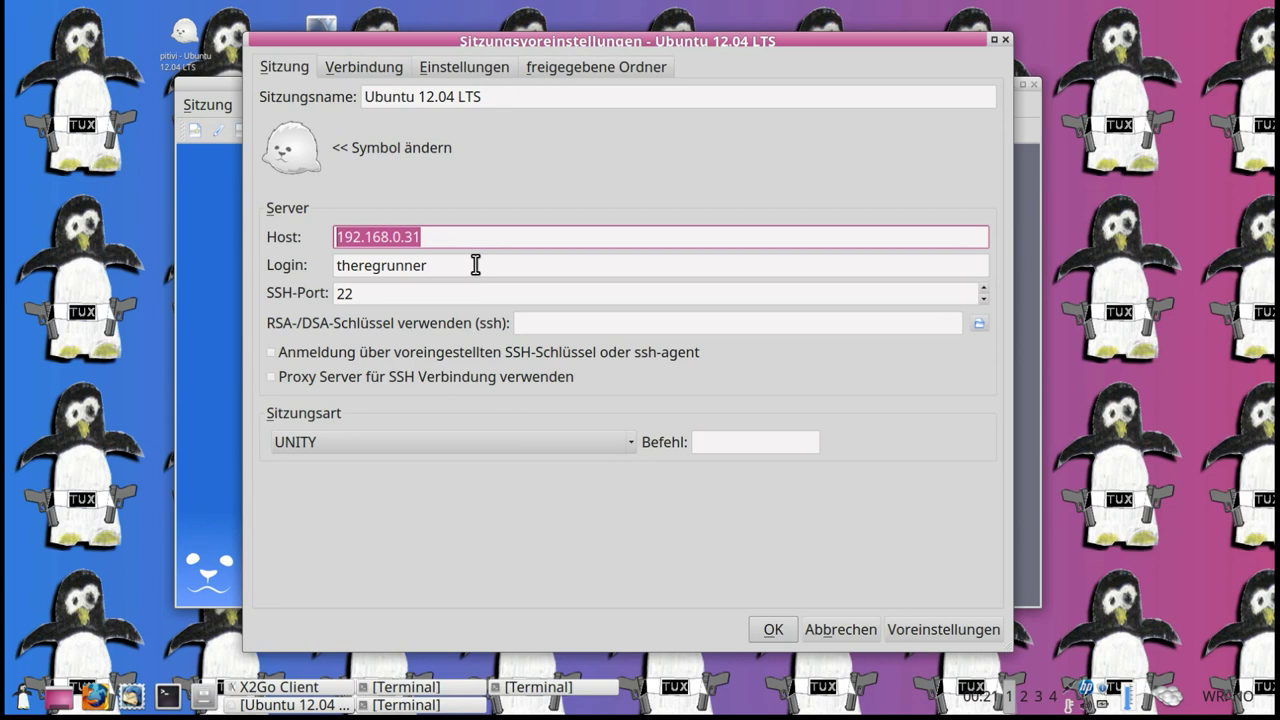
{"action": "left_click_drag", "start_coordinate": [475, 265], "coordinate": [257, 267]}
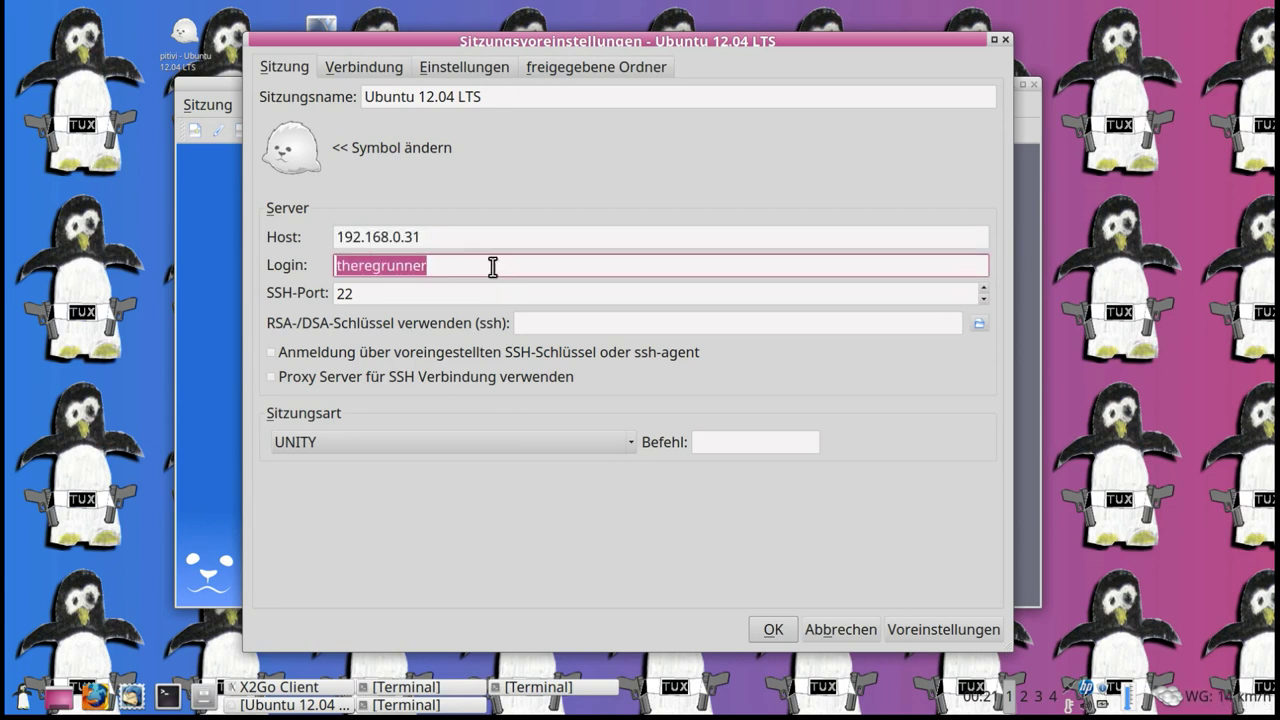
{"action": "left_click_drag", "start_coordinate": [430, 290], "coordinate": [295, 297]}
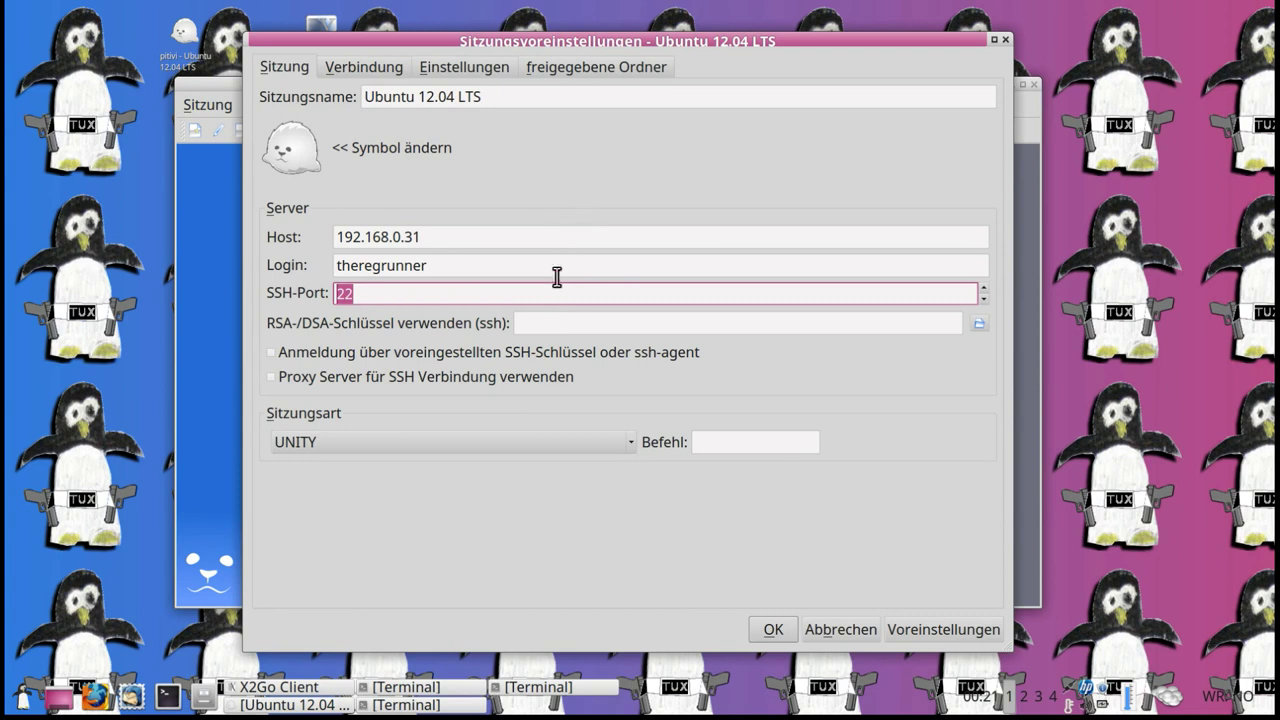
{"action": "left_click", "coordinate": [554, 323]}
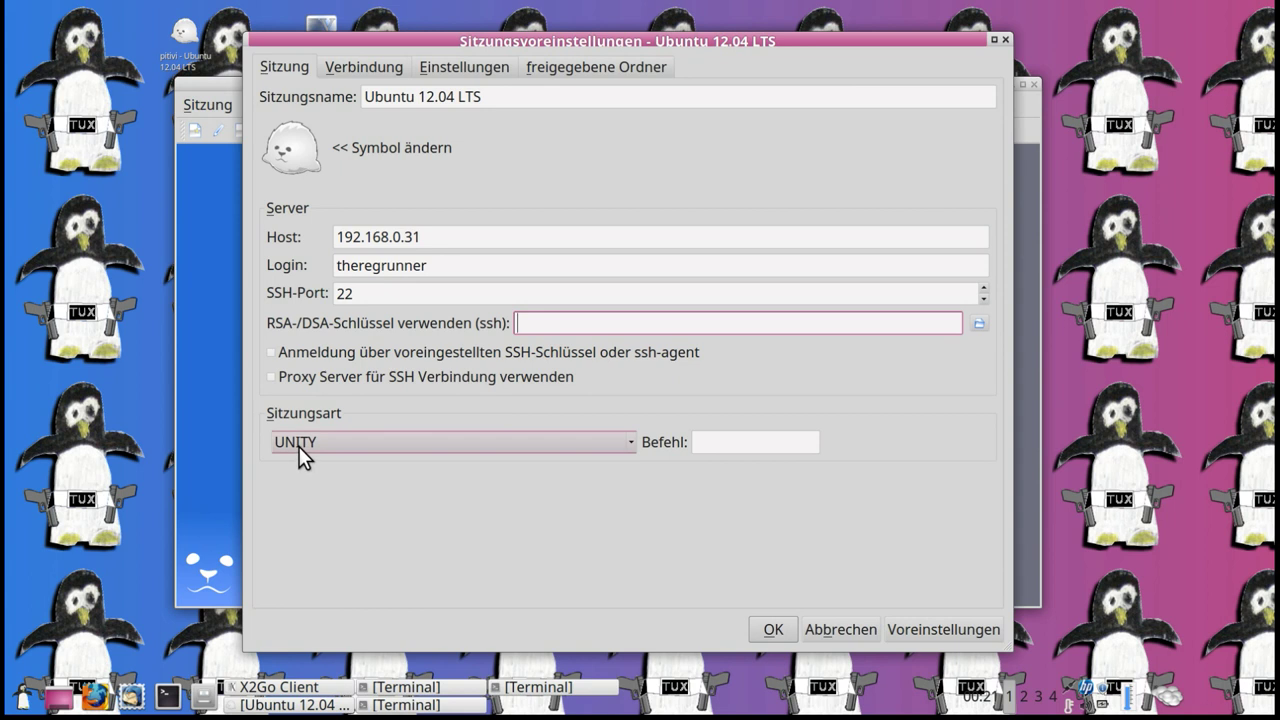
Look through the session types offered for the Ubuntu 12.04 LTS session, keeping UNITY selected.
{"action": "left_click", "coordinate": [394, 444]}
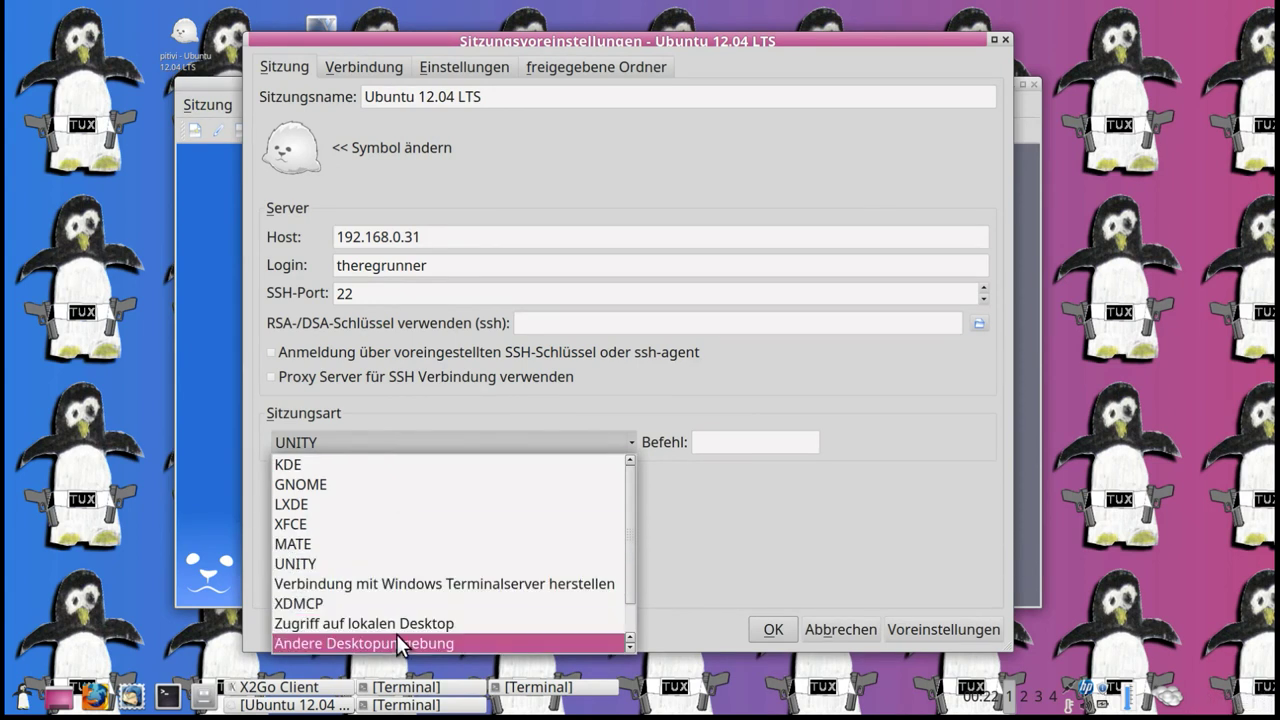
{"action": "scroll", "coordinate": [380, 640], "scroll_direction": "down", "scroll_amount": 1}
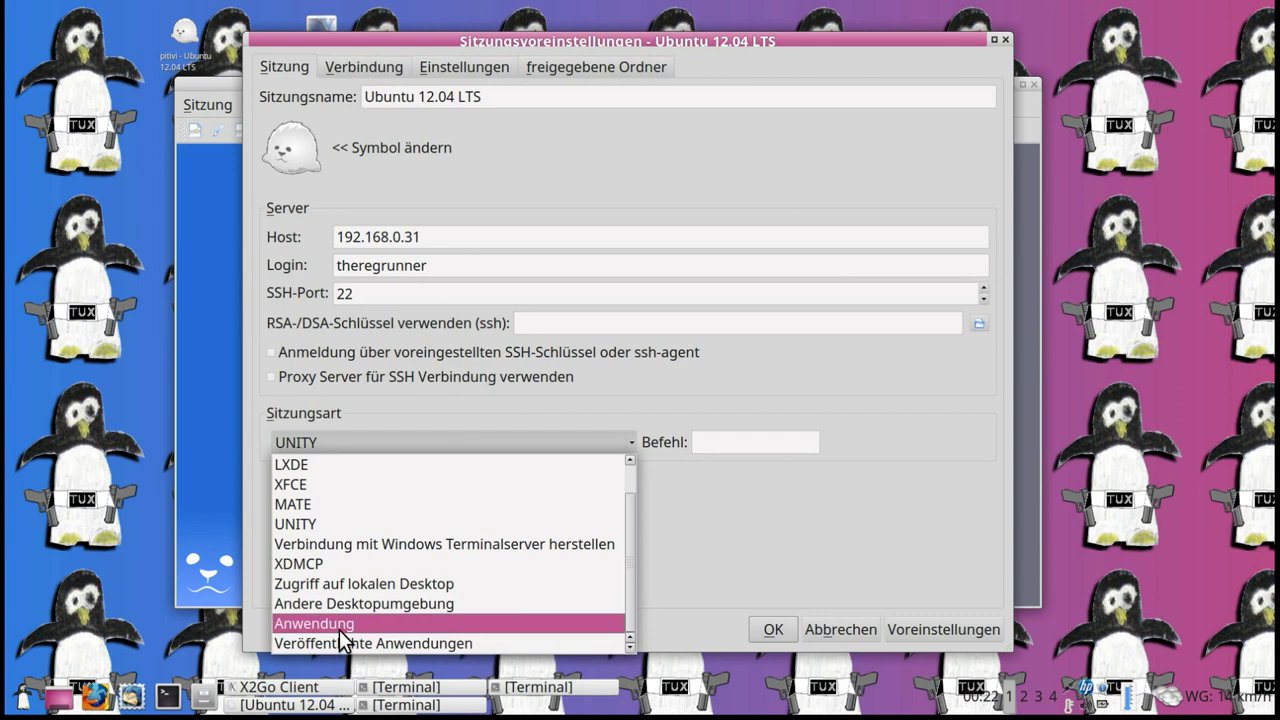
{"action": "left_click", "coordinate": [742, 572]}
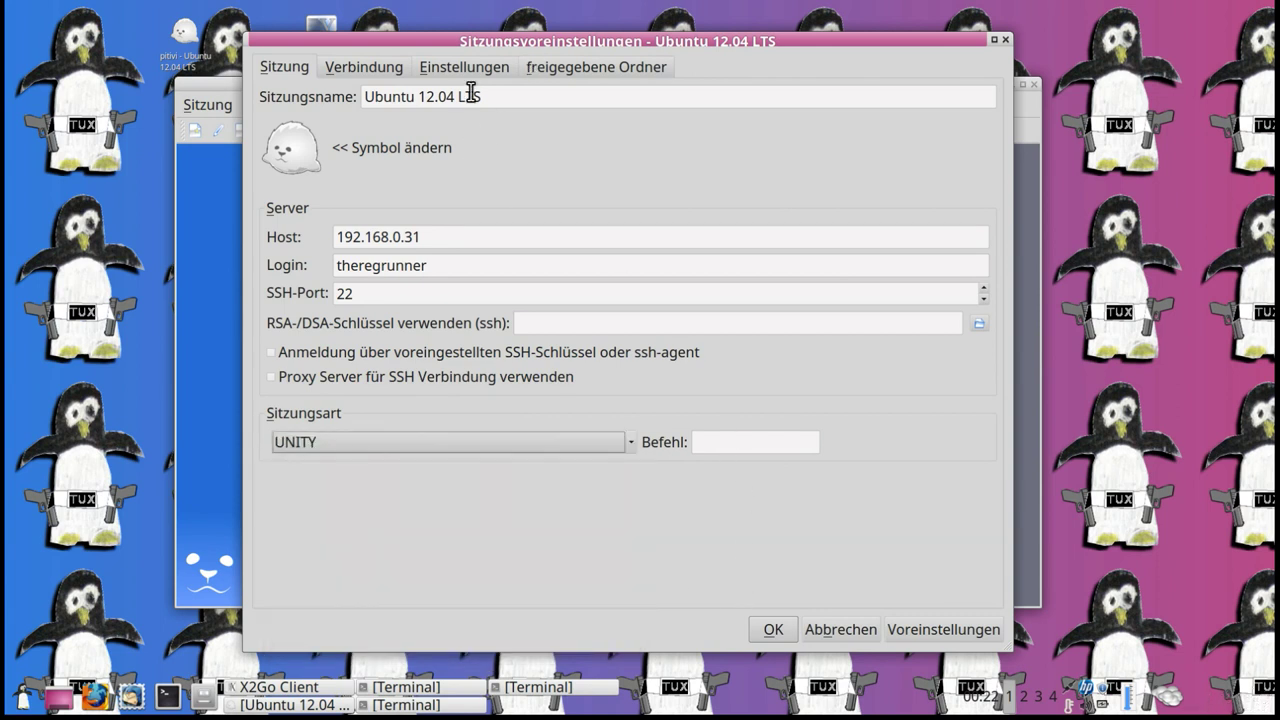
{"action": "left_click", "coordinate": [362, 452]}
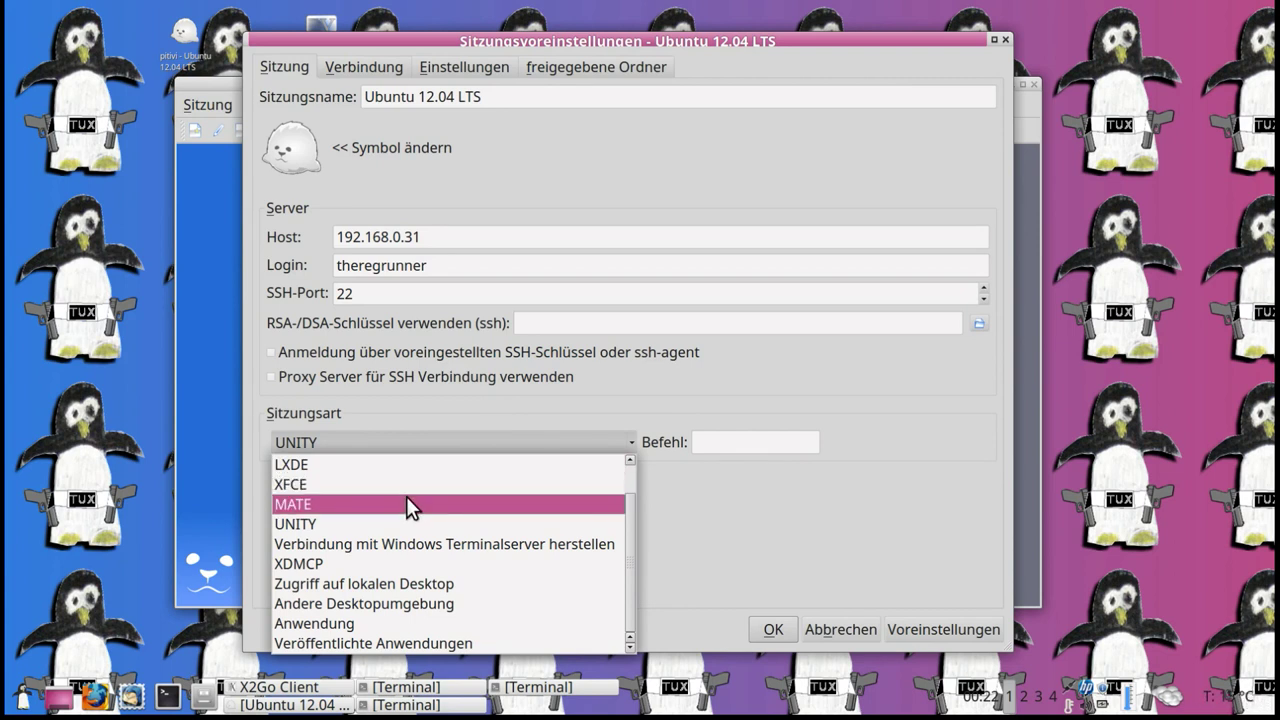
{"action": "left_click", "coordinate": [445, 392]}
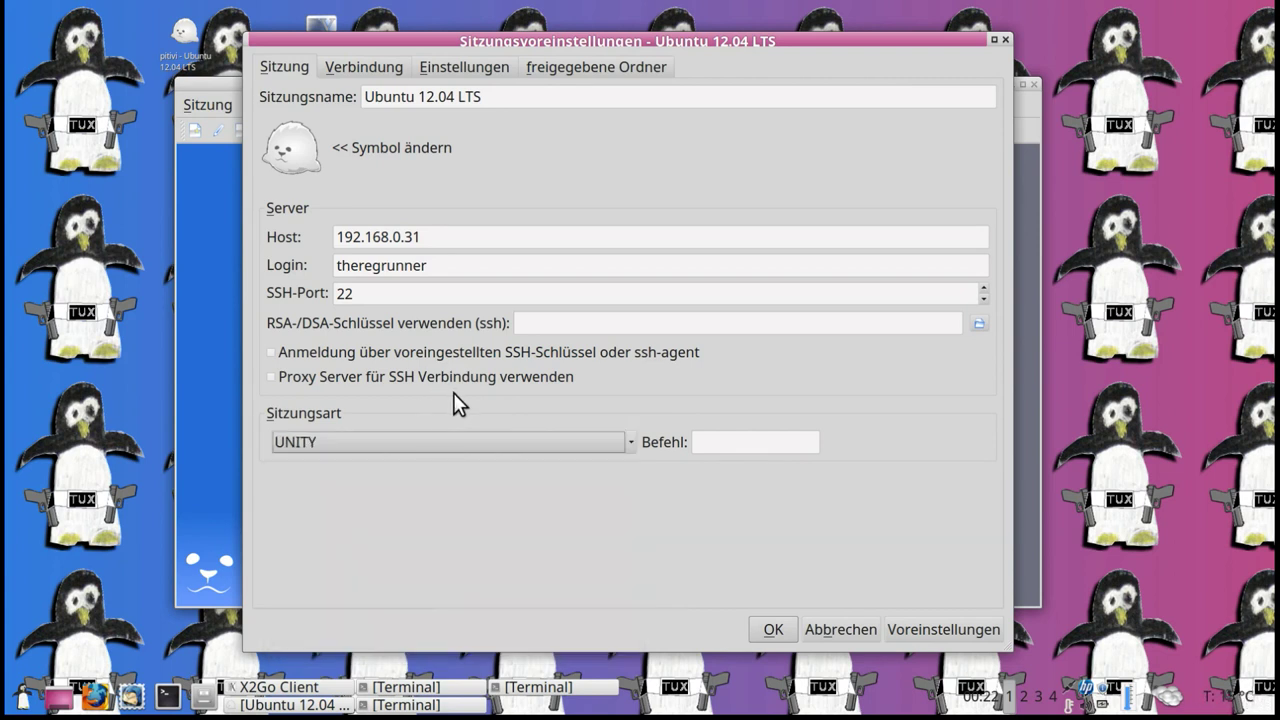
Review the session's connection speed and compression settings, and its display, keyboard and audio settings.
{"action": "left_click", "coordinate": [362, 70]}
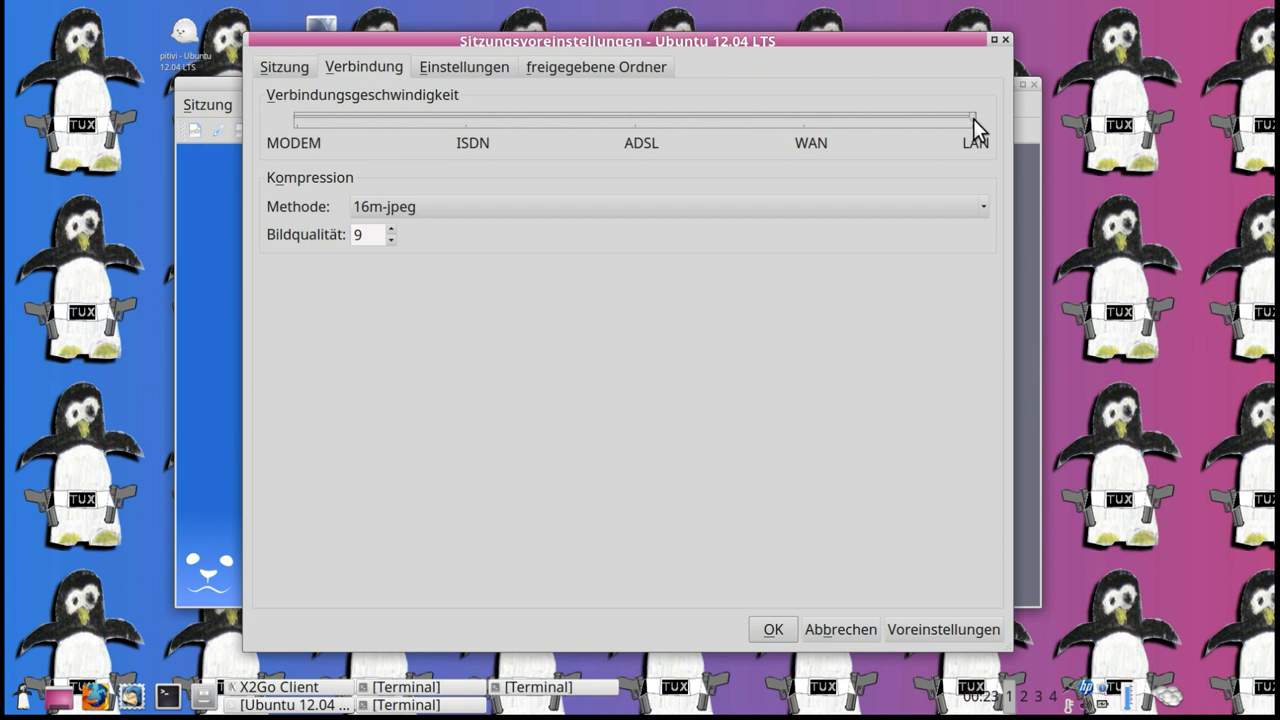
{"action": "left_click", "coordinate": [436, 67]}
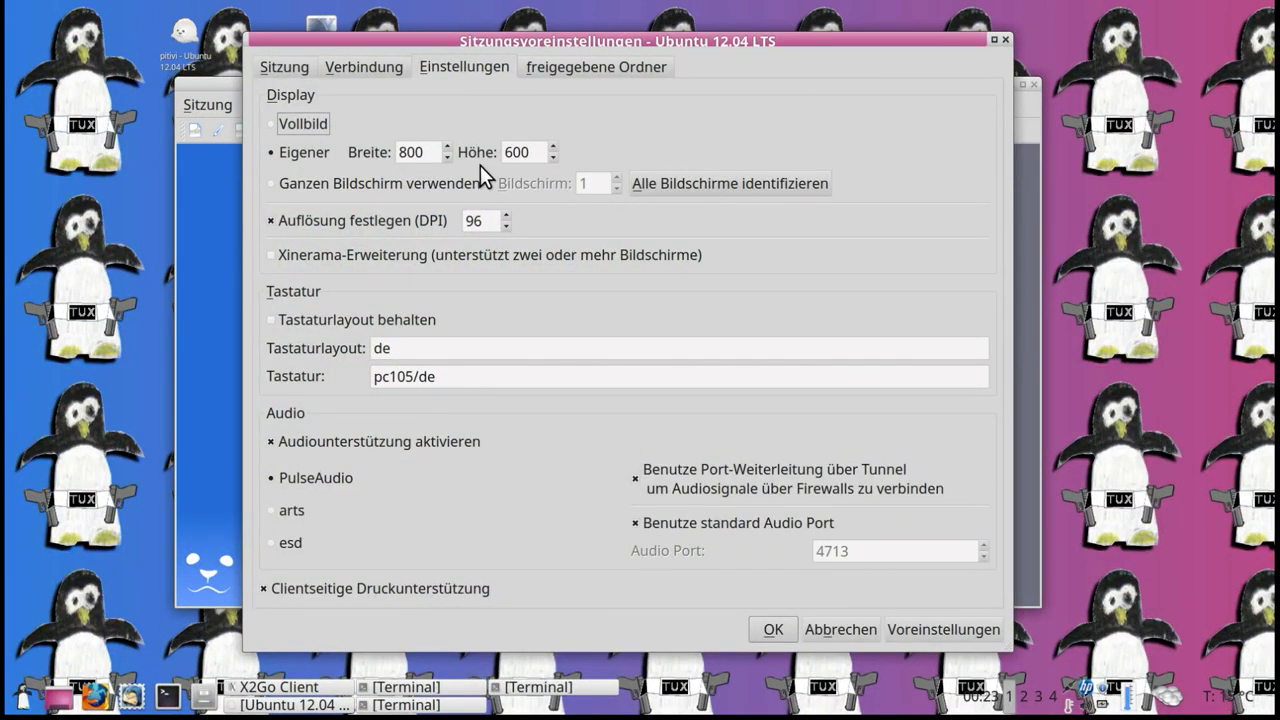
Bring up the Ubuntu 12.04 LTS remote desktop window, shrink it over the preferences dialog and close its System Monitor.
{"action": "left_click", "coordinate": [300, 705]}
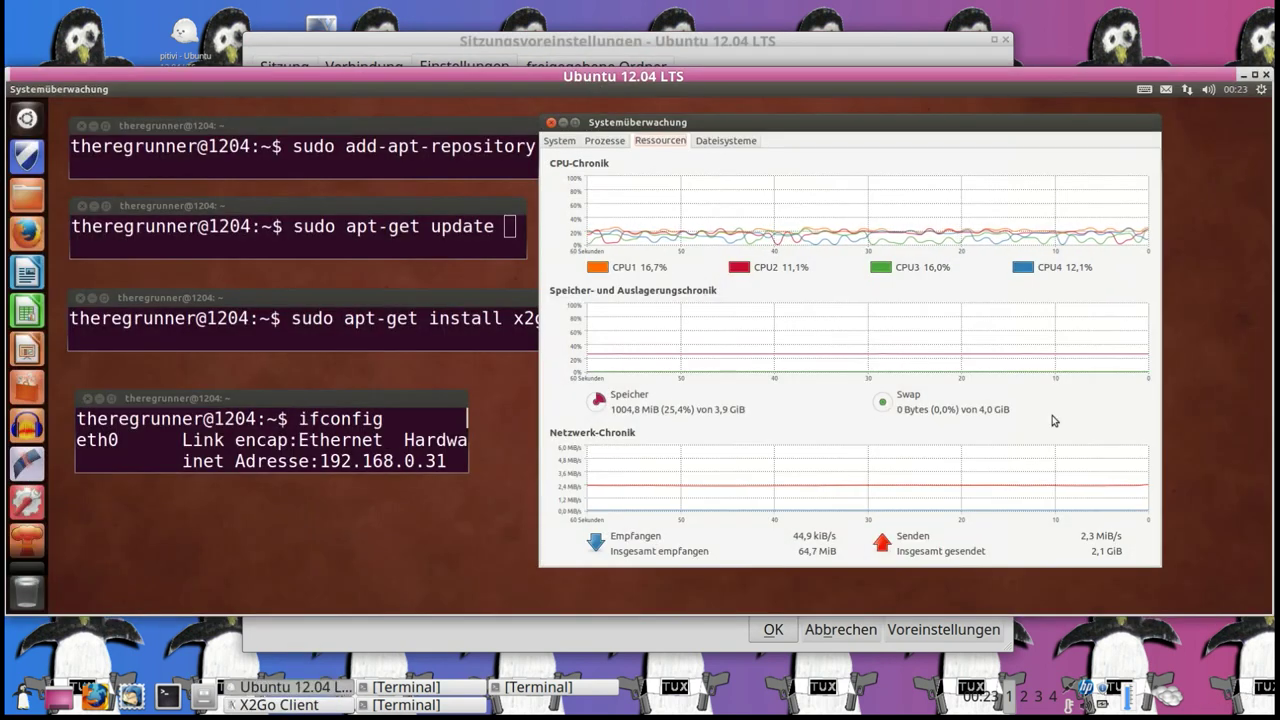
{"action": "left_click_drag", "start_coordinate": [1258, 603], "coordinate": [734, 469]}
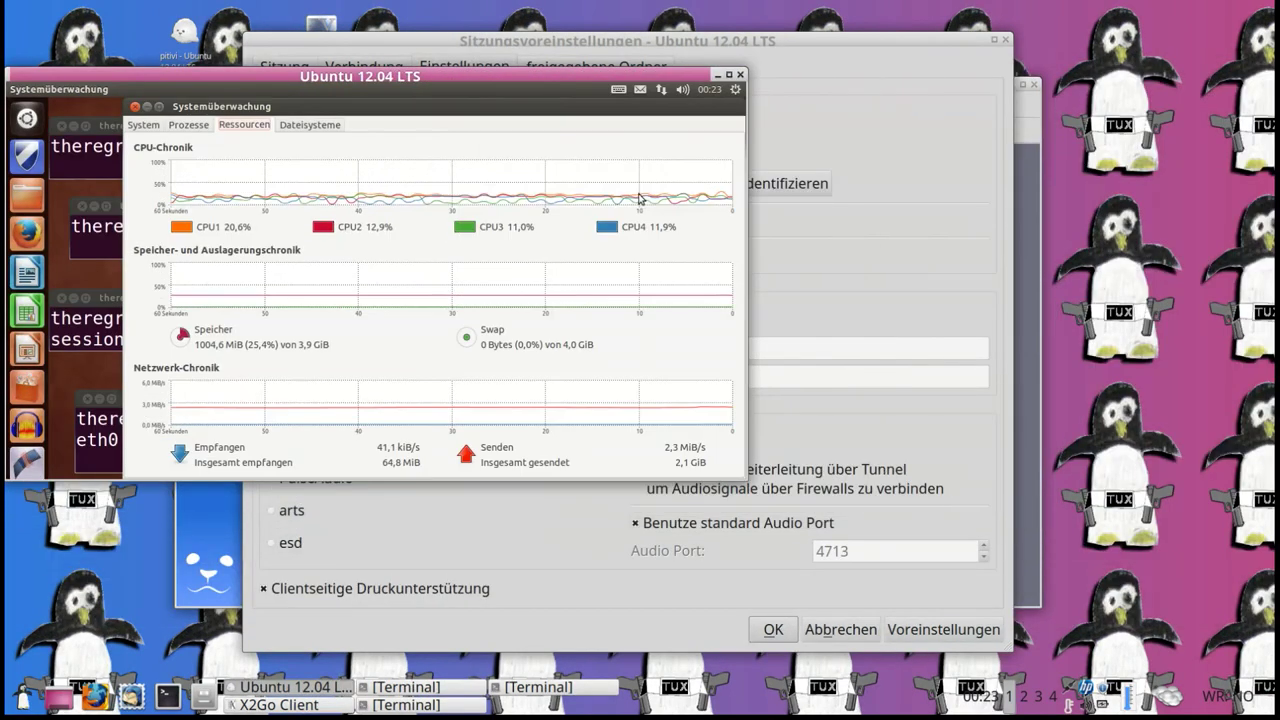
{"action": "left_click_drag", "start_coordinate": [537, 69], "coordinate": [772, 118]}
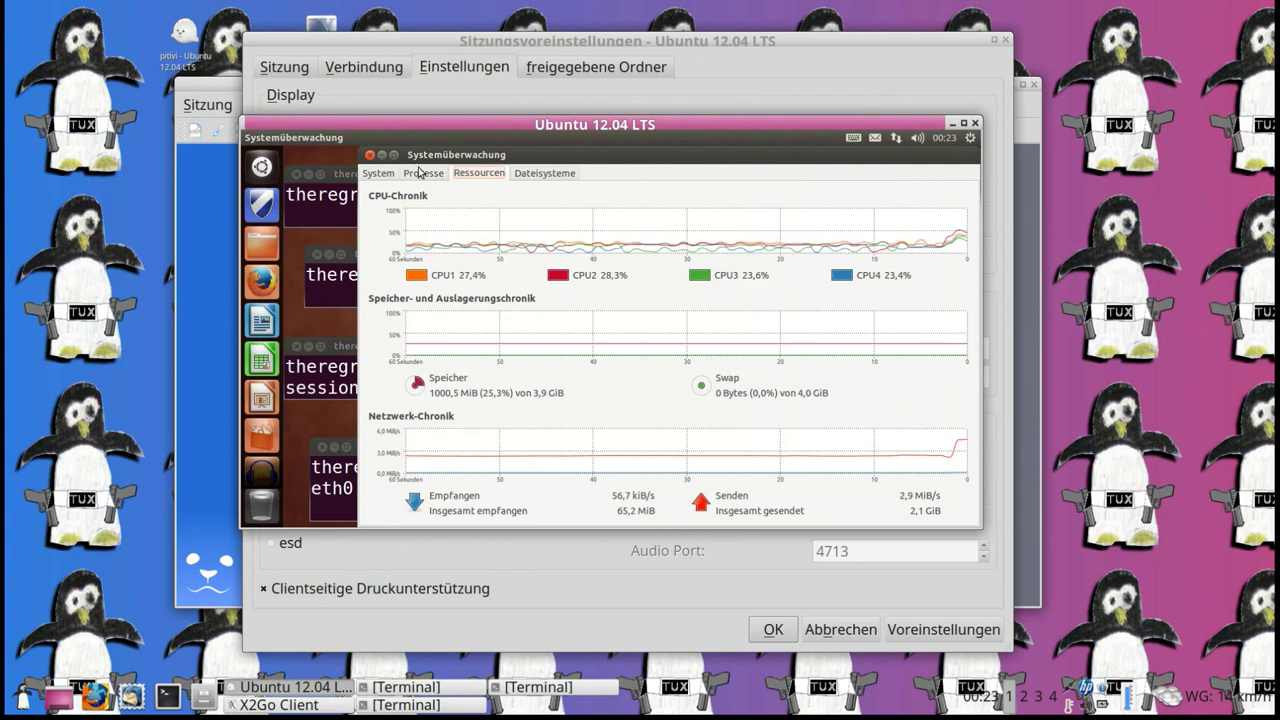
{"action": "left_click", "coordinate": [369, 155]}
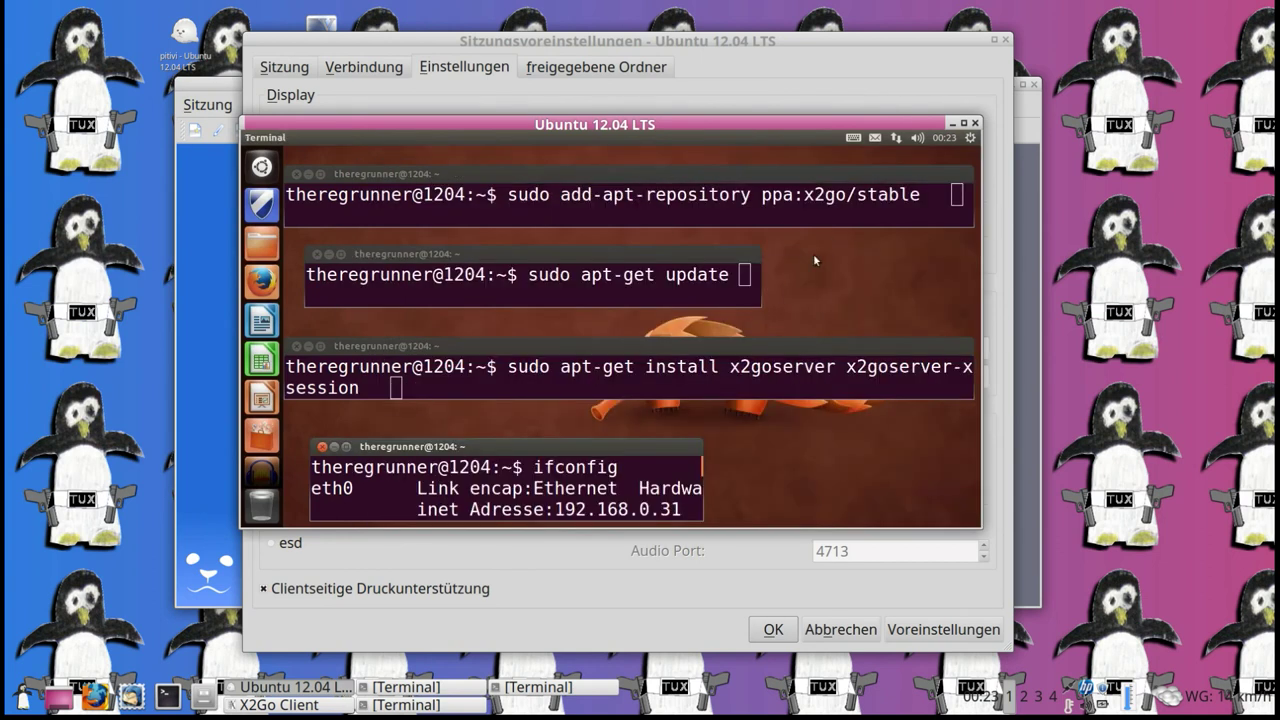
Enlarge the Ubuntu 12.04 LTS remote desktop window until the terminals and wallpaper fit, and minimise it.
{"action": "left_click_drag", "start_coordinate": [748, 119], "coordinate": [545, 39]}
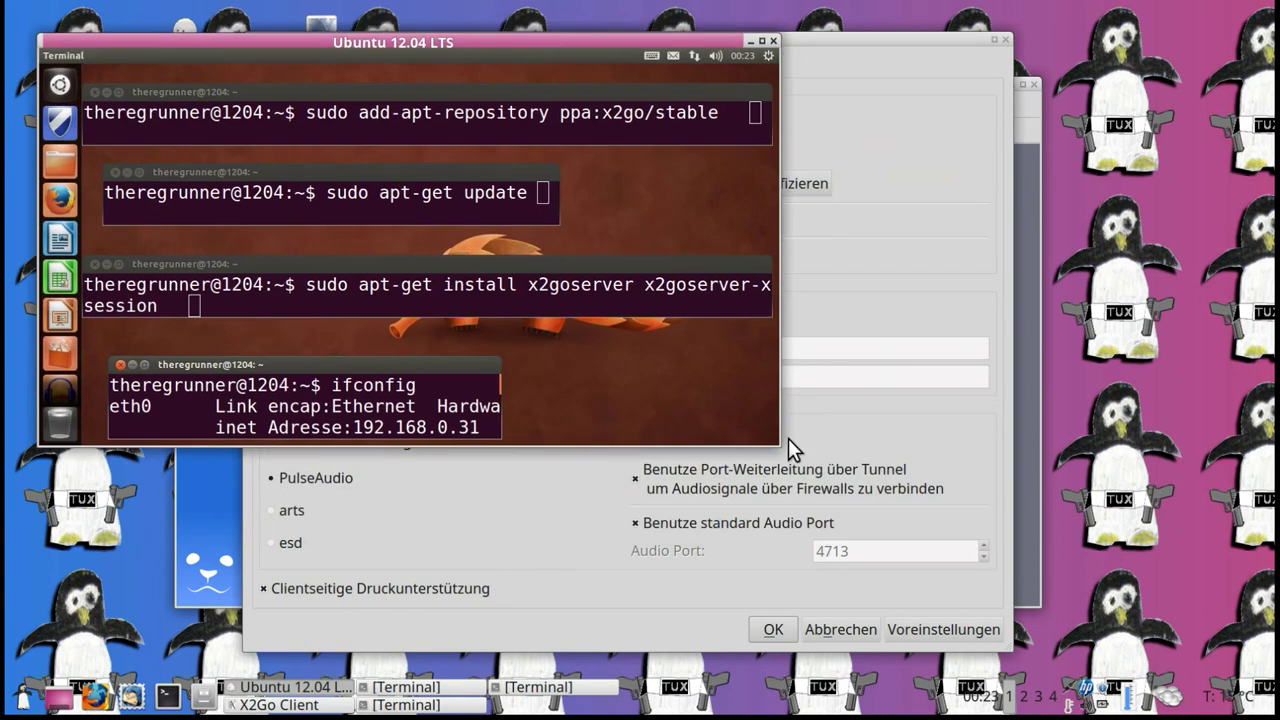
{"action": "left_click_drag", "start_coordinate": [788, 438], "coordinate": [1152, 624]}
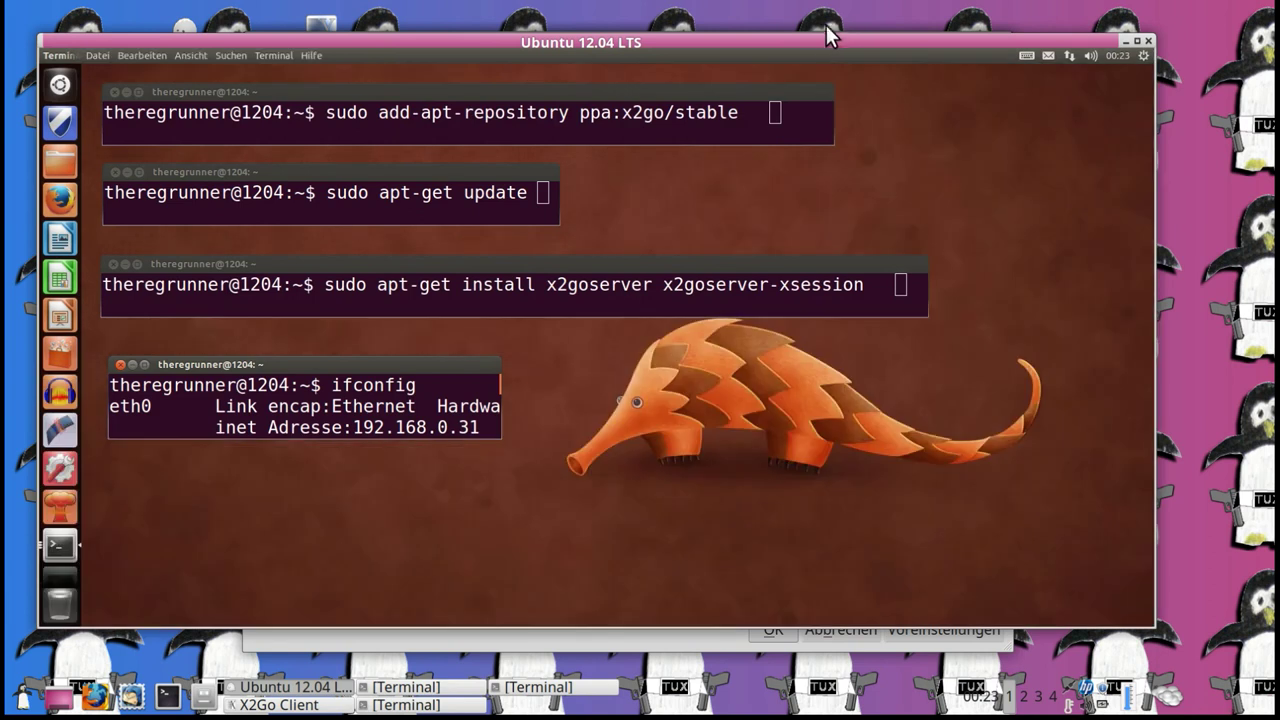
{"action": "mouse_move", "coordinate": [826, 37]}
{"action": "left_mouse_down"}
{"action": "mouse_move", "coordinate": [856, 50]}
{"action": "mouse_move", "coordinate": [836, 514]}
{"action": "mouse_move", "coordinate": [860, 528]}
{"action": "mouse_move", "coordinate": [840, 50]}
{"action": "mouse_move", "coordinate": [829, 54]}
{"action": "left_mouse_up"}
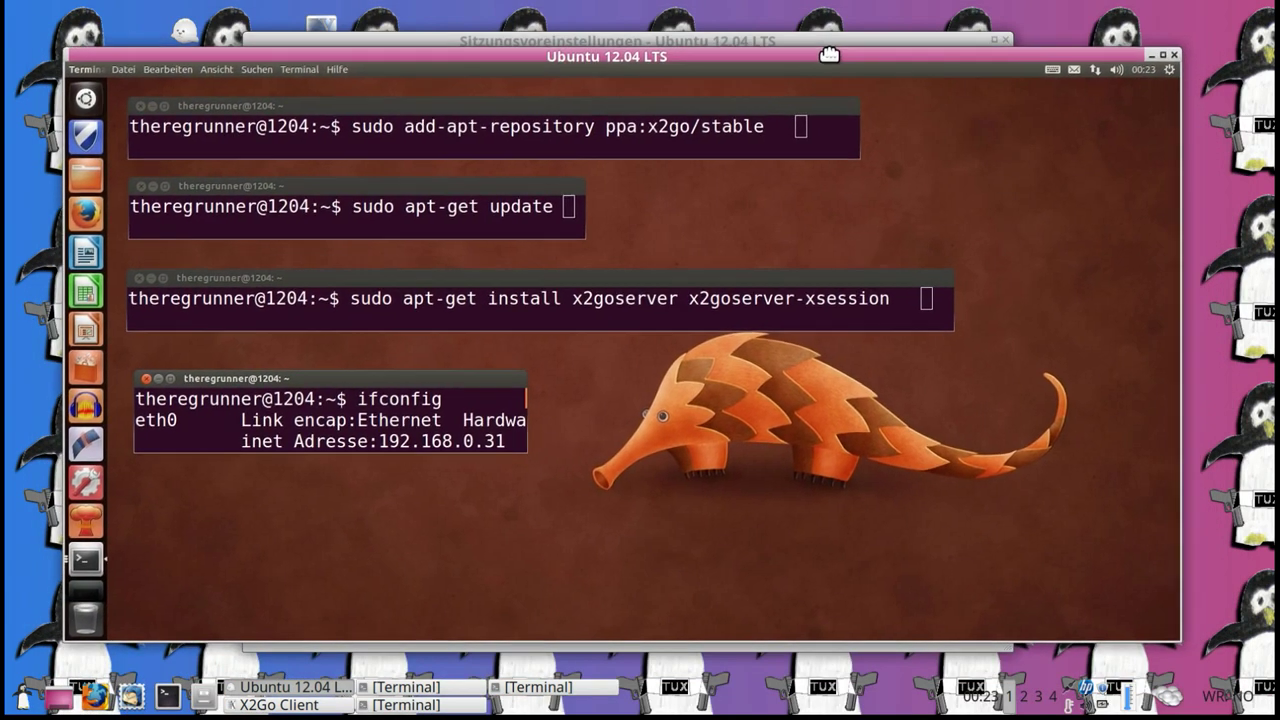
{"action": "left_click", "coordinate": [1151, 55]}
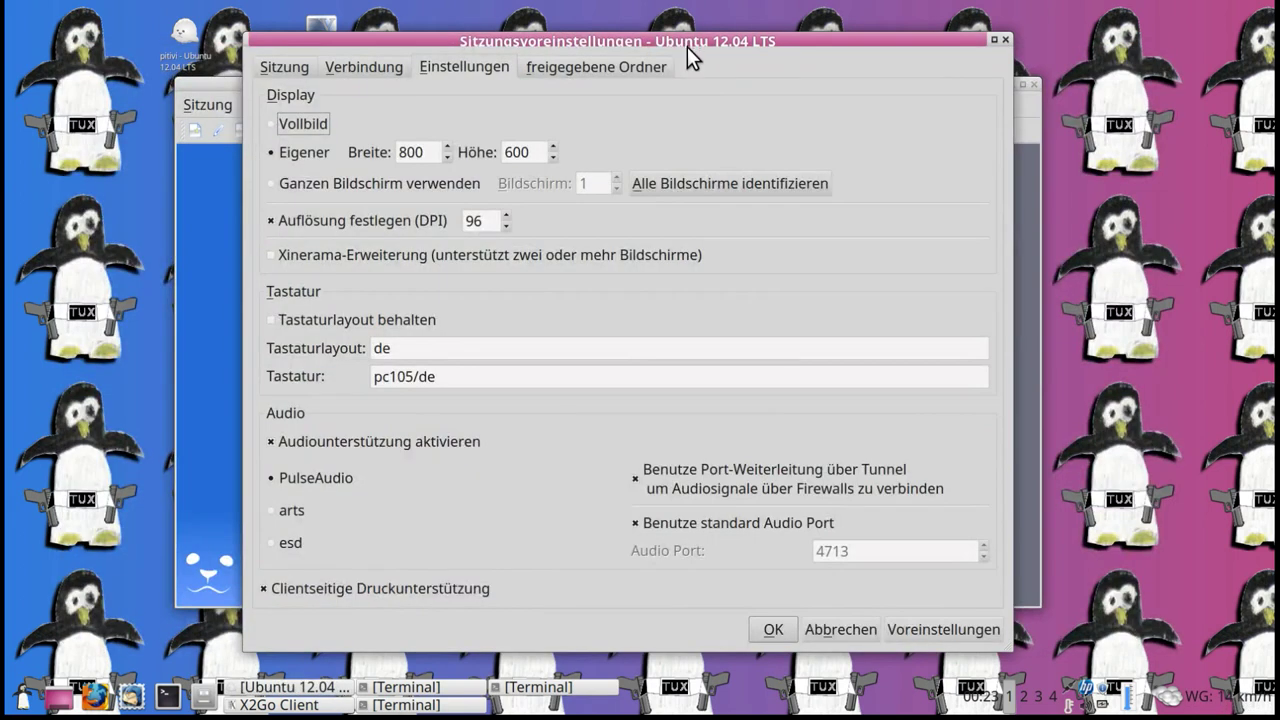
Show /etc/pulse/default.pa in the nano terminal, highlight the x2go load-module module-native-protocol-tcp line, and return to the session preferences.
{"action": "left_click_drag", "start_coordinate": [687, 43], "coordinate": [674, 43]}
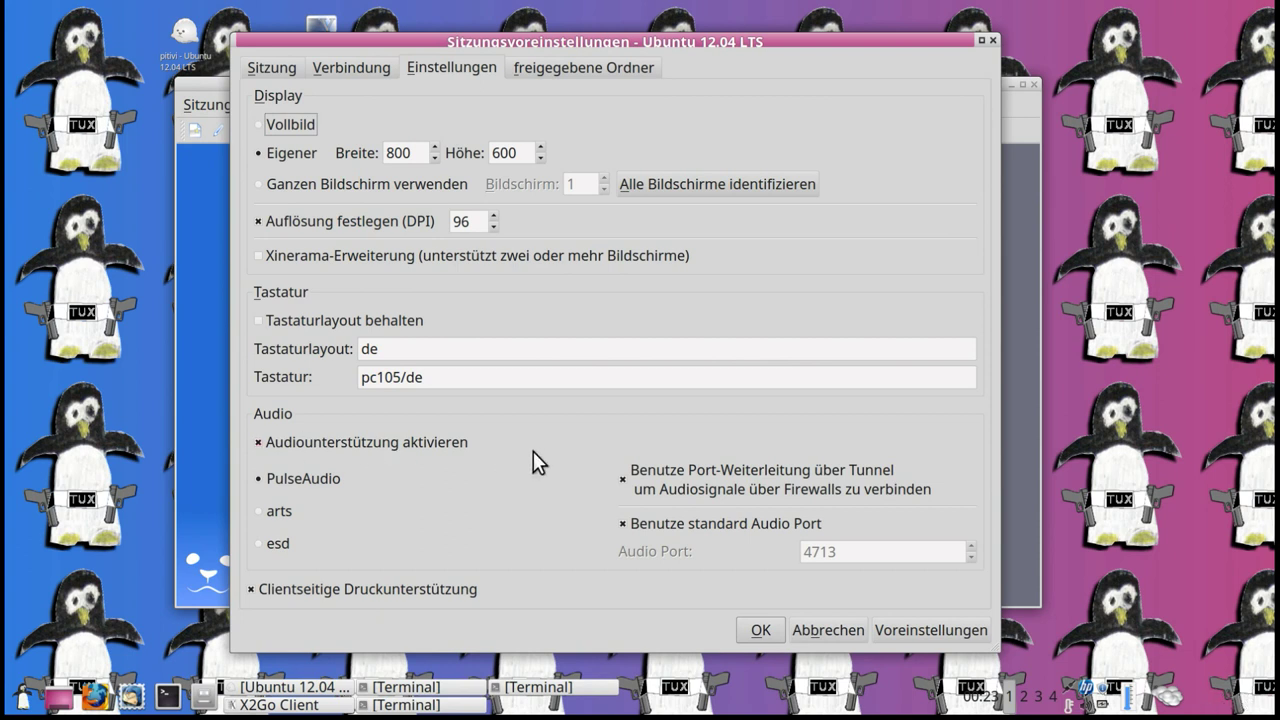
{"action": "left_click", "coordinate": [440, 688]}
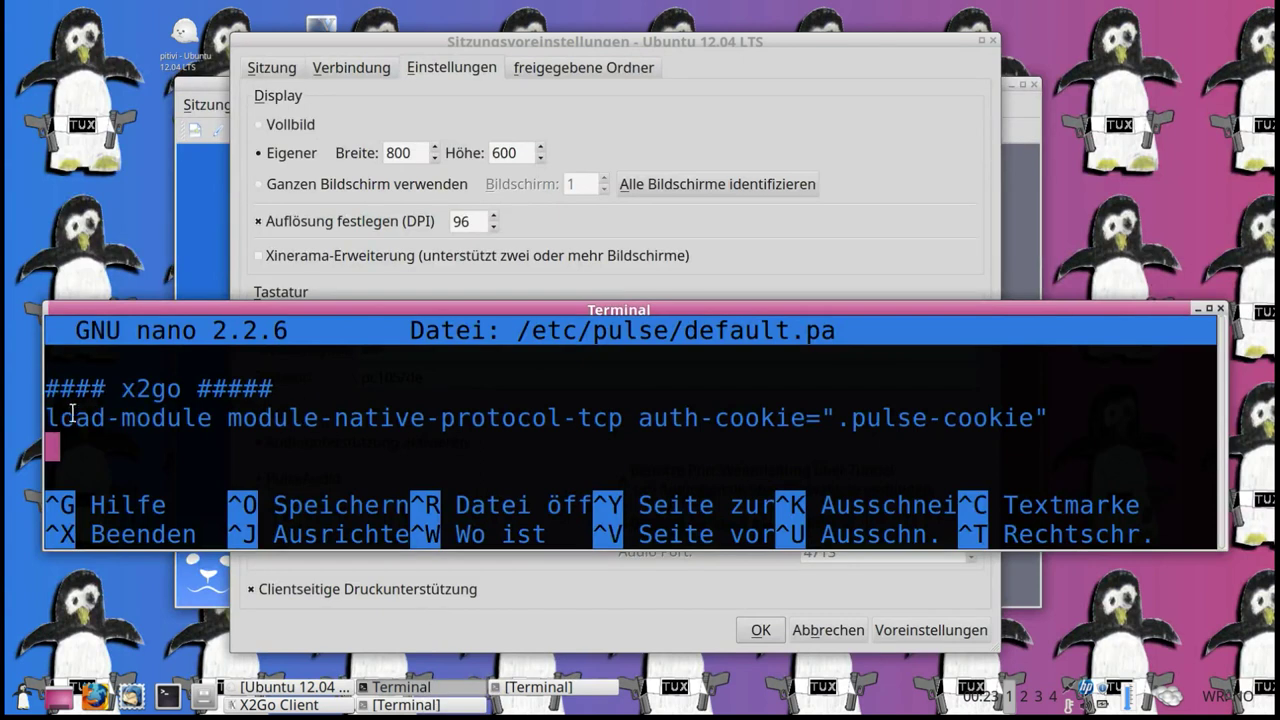
{"action": "left_click_drag", "start_coordinate": [46, 418], "coordinate": [1040, 420]}
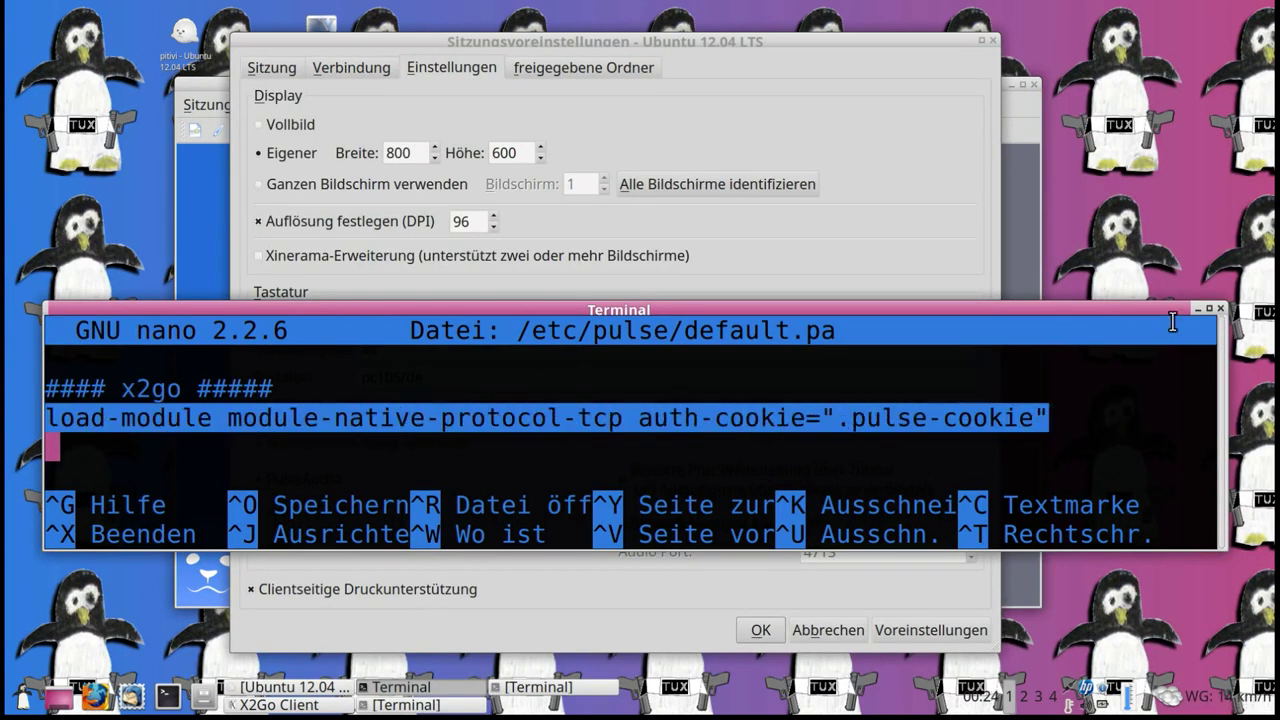
{"action": "left_click_drag", "start_coordinate": [1156, 310], "coordinate": [1151, 310]}
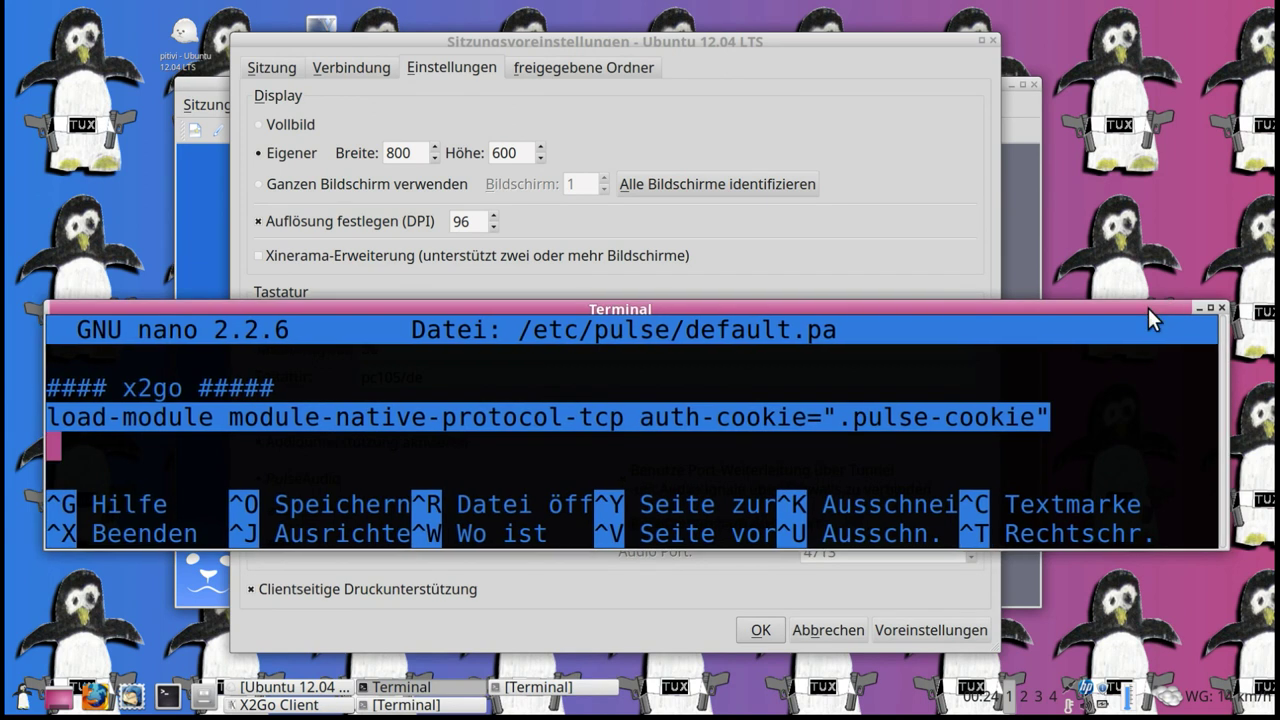
{"action": "left_click", "coordinate": [1206, 309]}
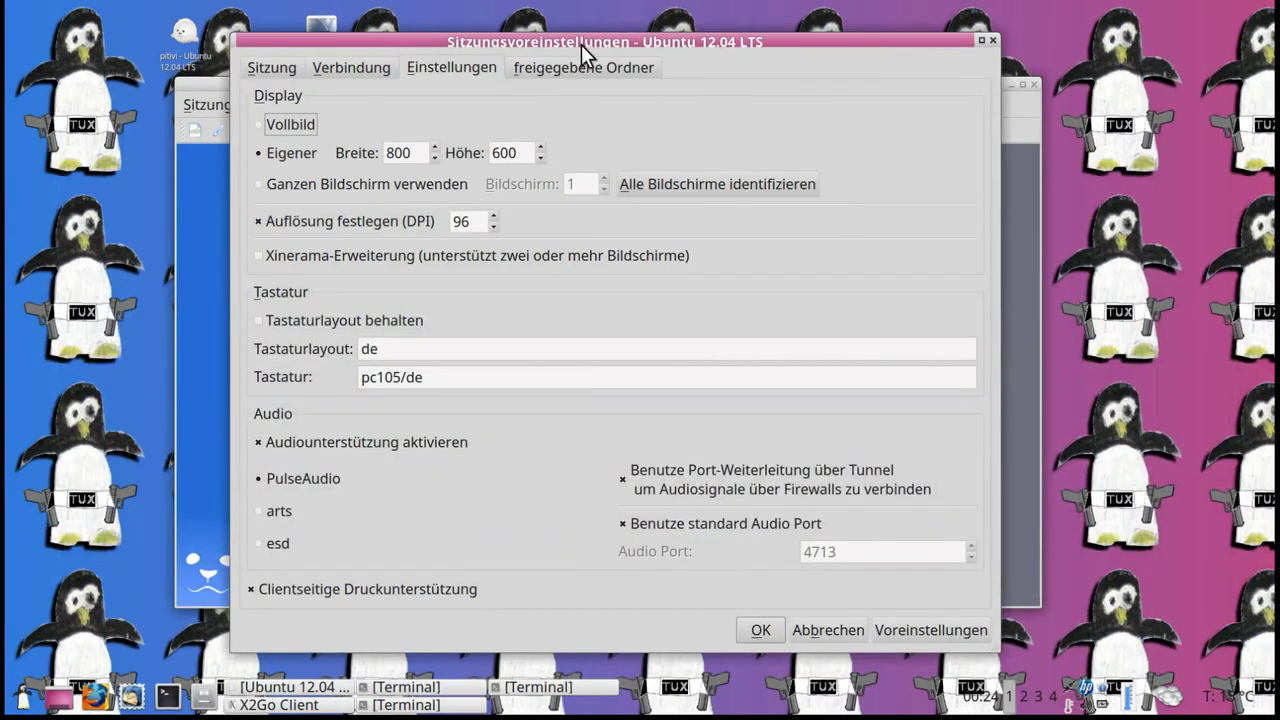
{"action": "left_click_drag", "start_coordinate": [586, 41], "coordinate": [598, 34]}
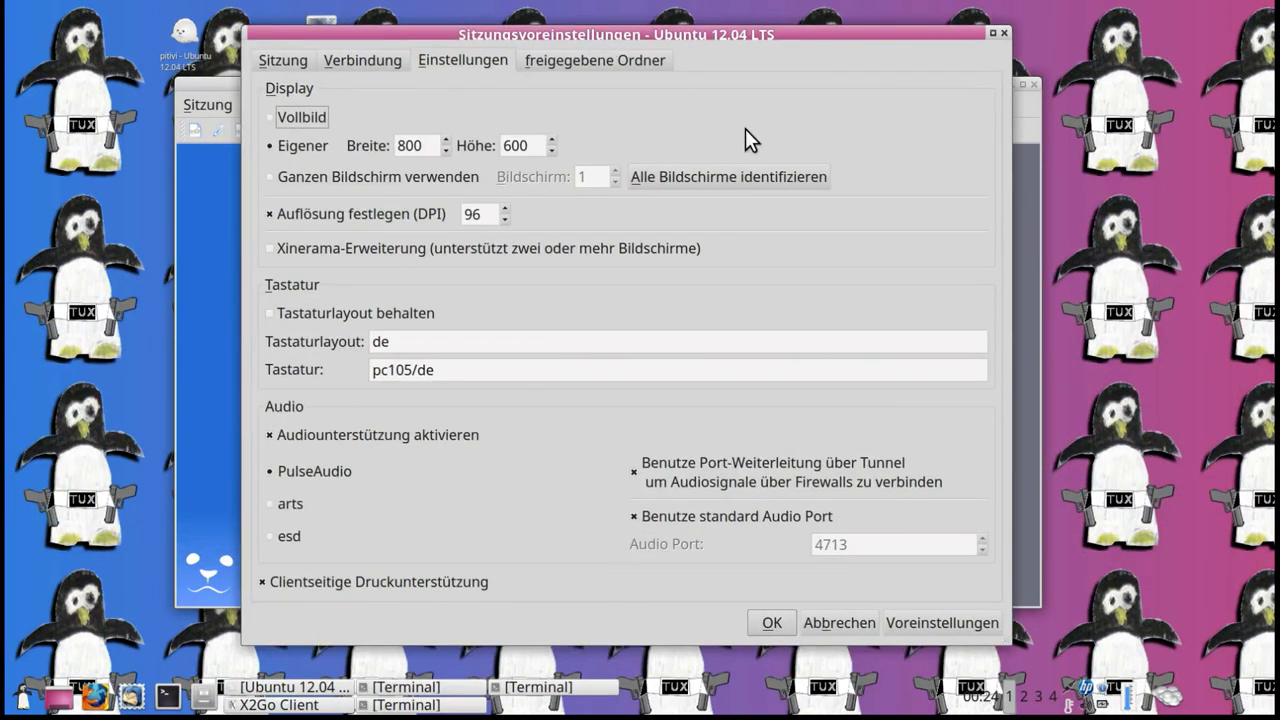
Widen the path column in the shared folders settings to read the full folder path, and accept the session preferences.
{"action": "left_click", "coordinate": [572, 62]}
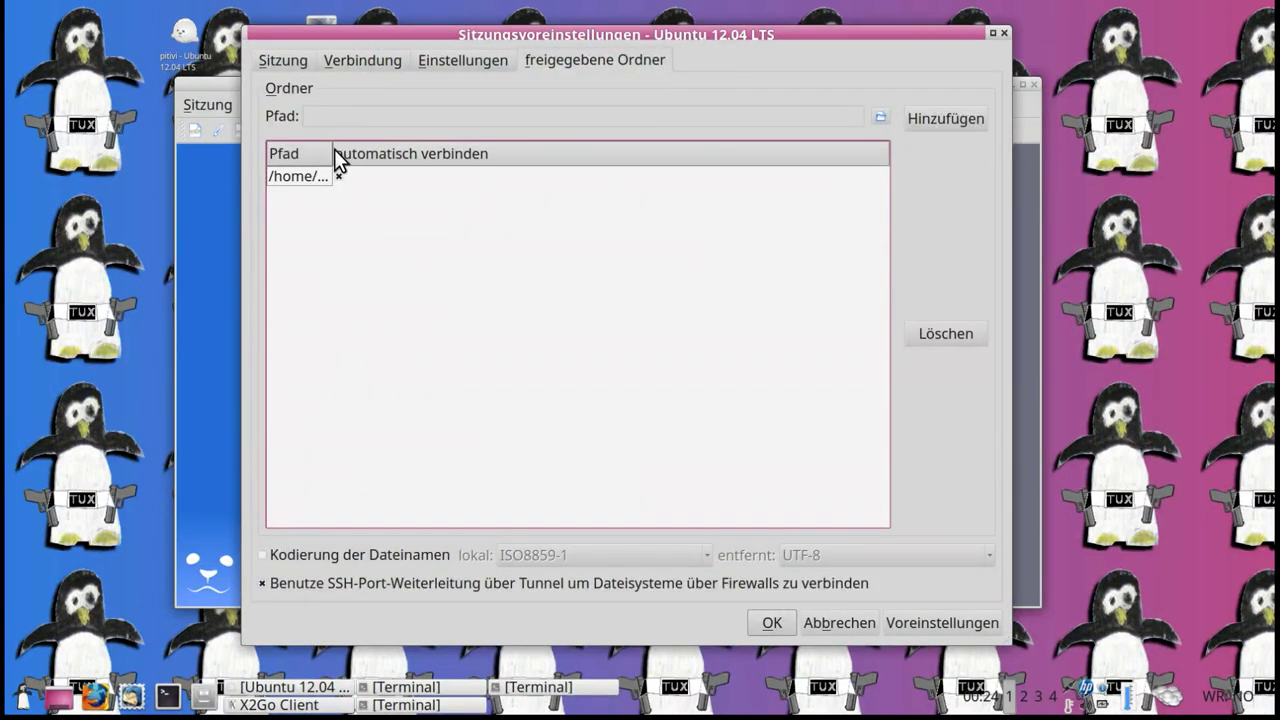
{"action": "left_click_drag", "start_coordinate": [337, 157], "coordinate": [588, 171]}
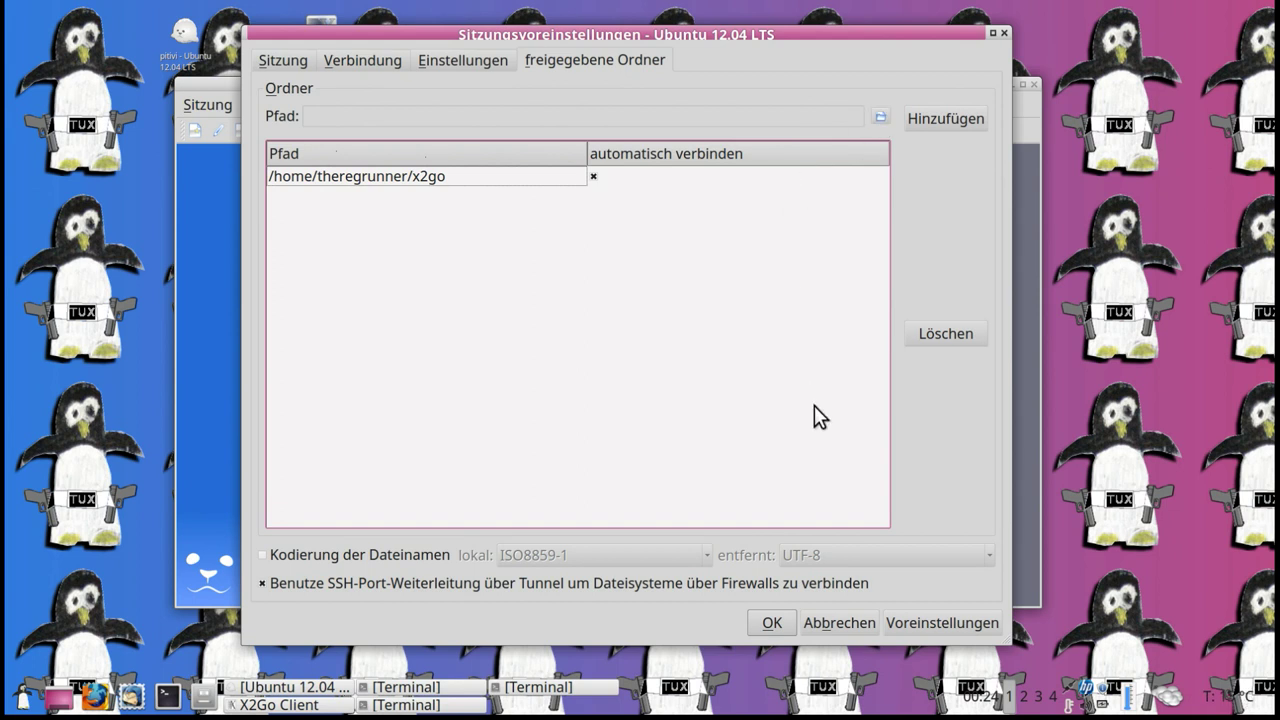
{"action": "left_click", "coordinate": [772, 625]}
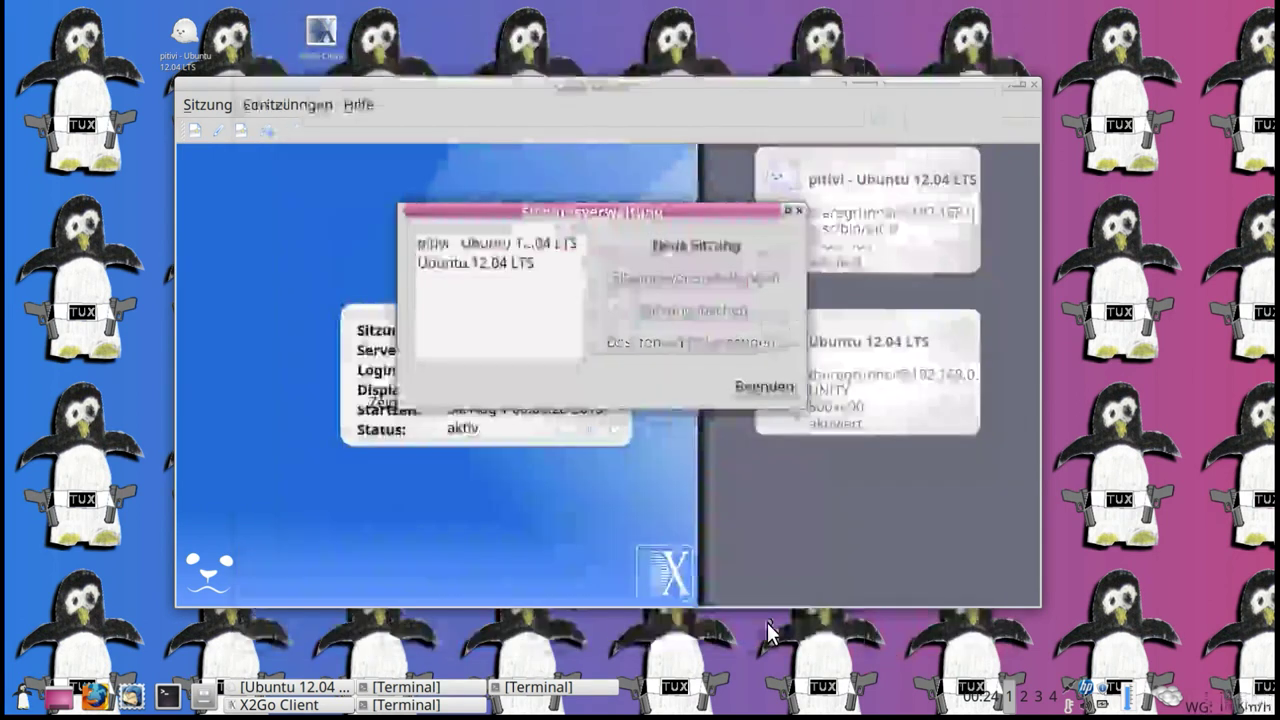
Open the session preferences of "pitivi - Ubuntu 12.04 LTS" and review its session name and session type.
{"action": "left_click", "coordinate": [527, 250]}
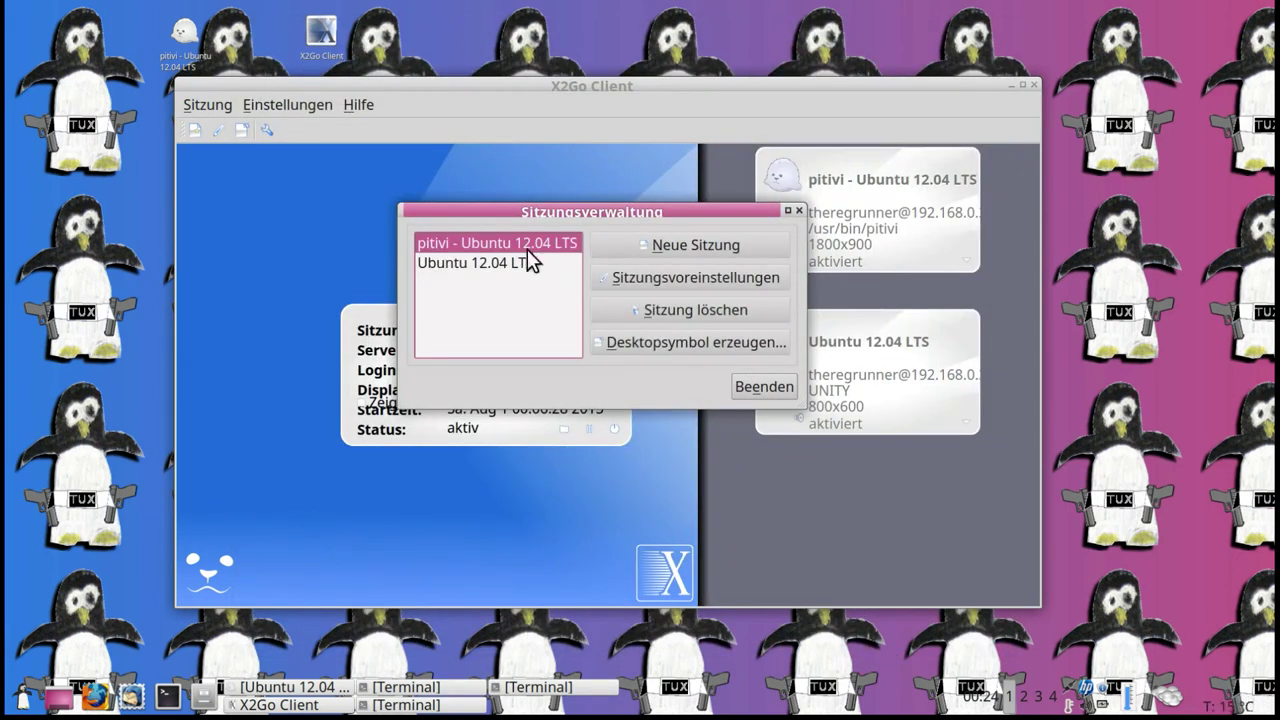
{"action": "left_click", "coordinate": [670, 285]}
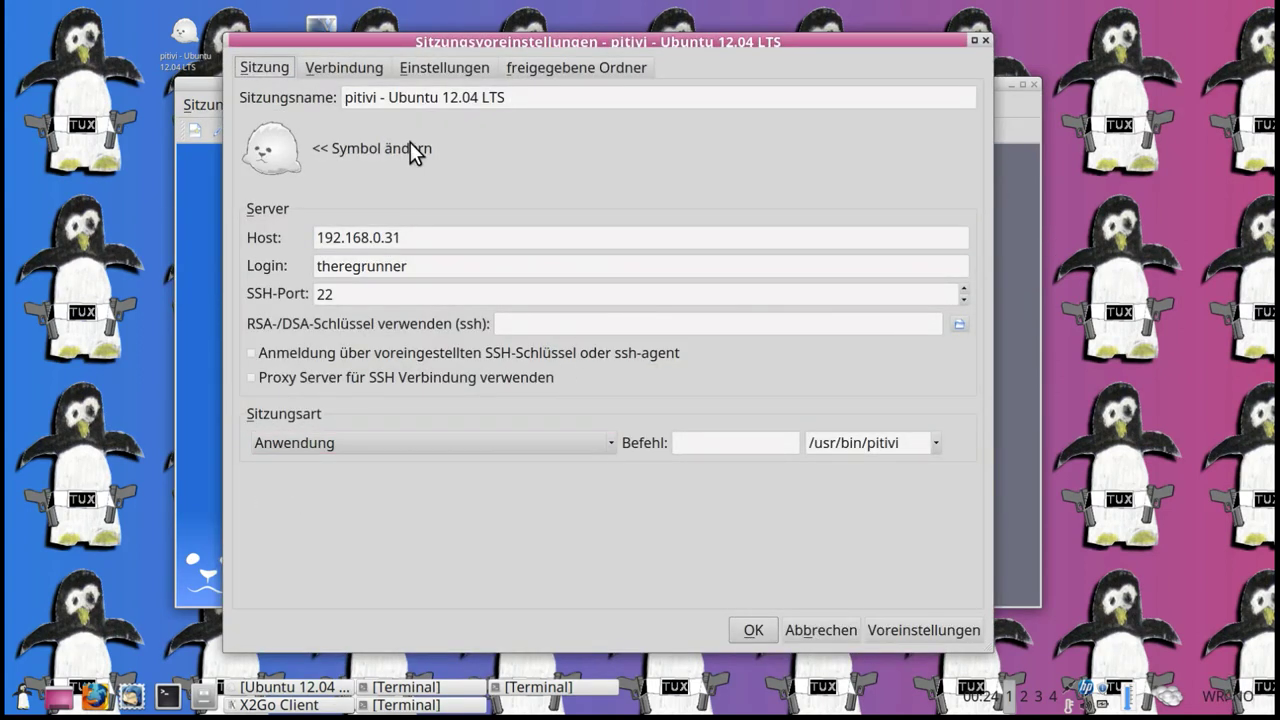
{"action": "left_click_drag", "start_coordinate": [379, 94], "coordinate": [306, 92]}
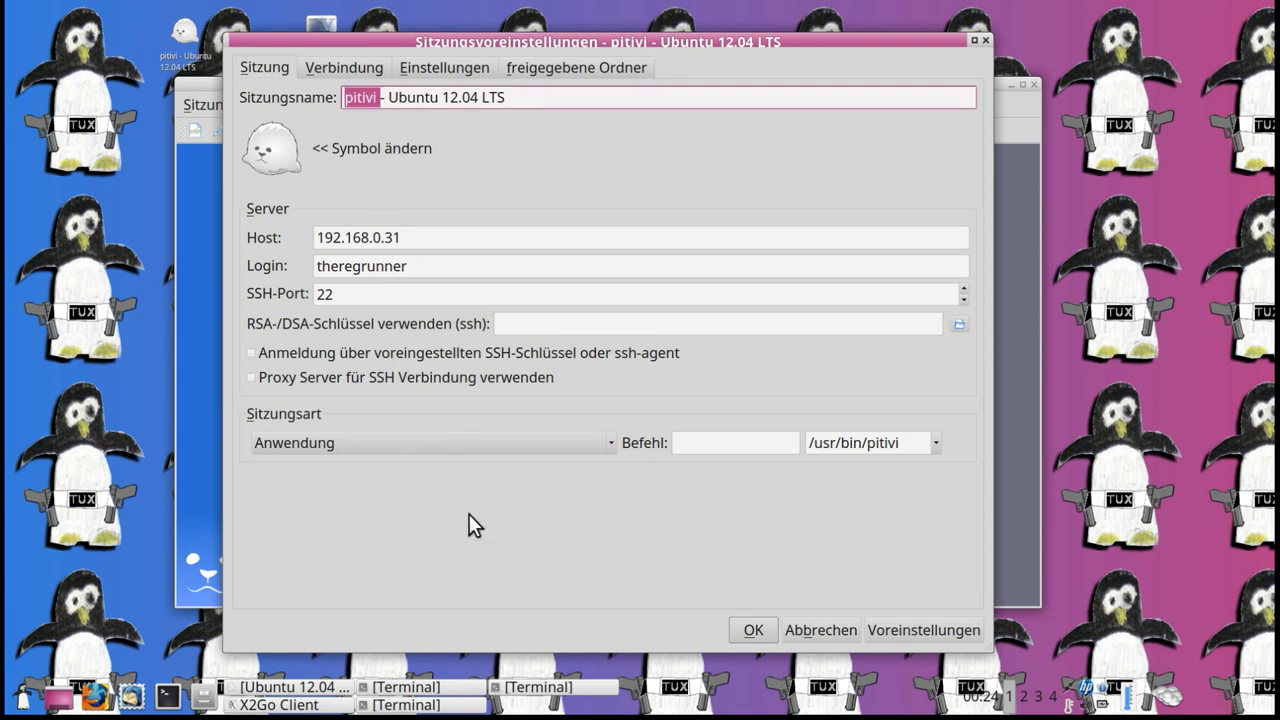
{"action": "left_click", "coordinate": [414, 443]}
{"action": "left_click", "coordinate": [414, 443]}
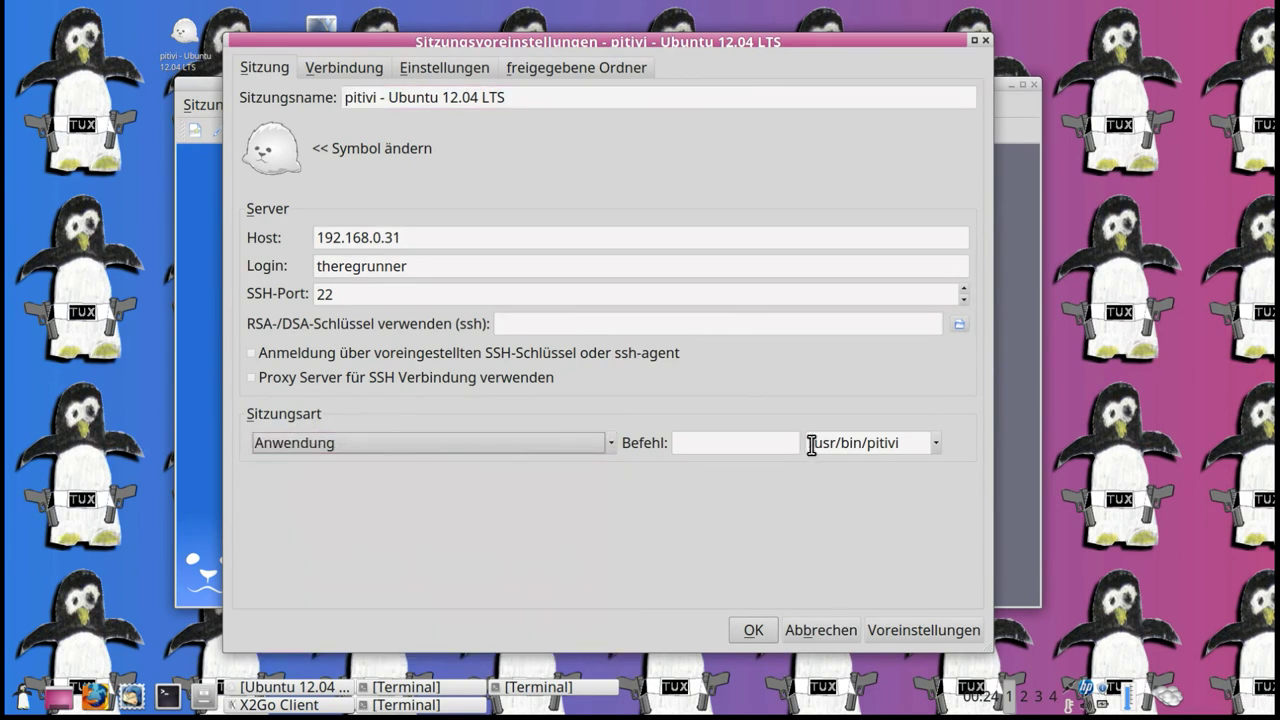
Highlight the application command /usr/bin/pitivi, accept the preferences and close the session management.
{"action": "left_click_drag", "start_coordinate": [808, 444], "coordinate": [910, 444]}
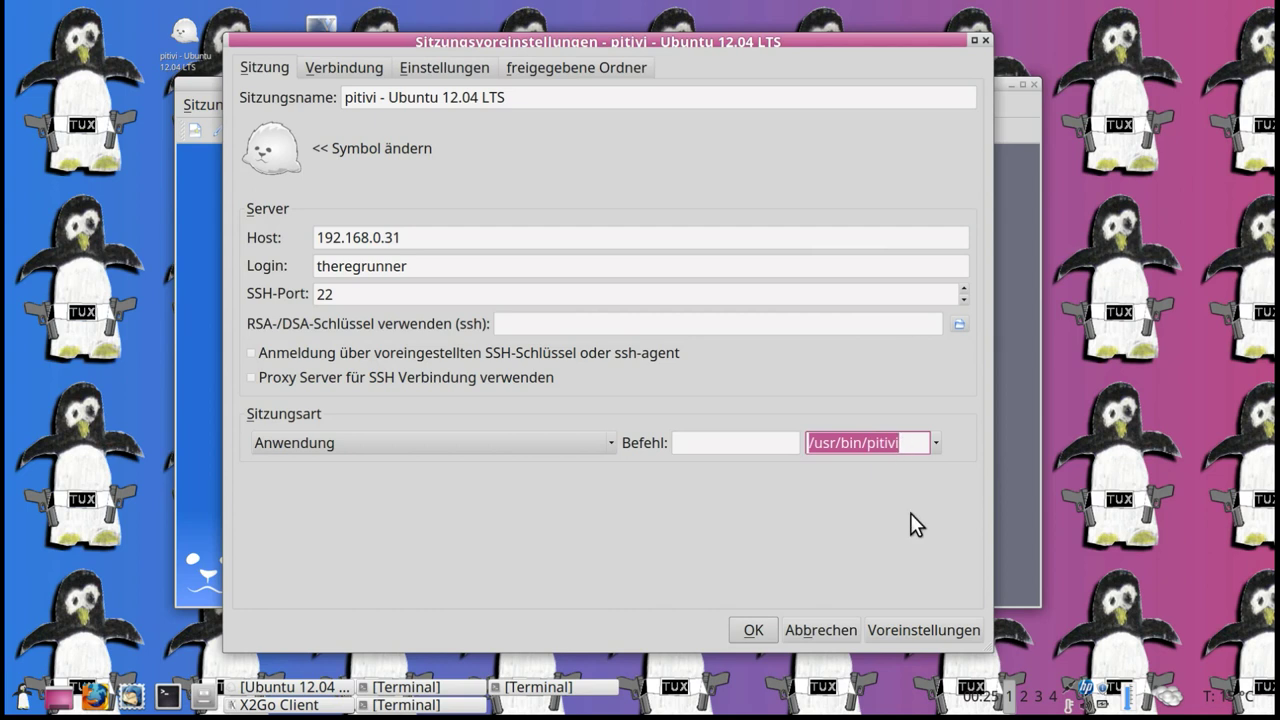
{"action": "left_click", "coordinate": [915, 443]}
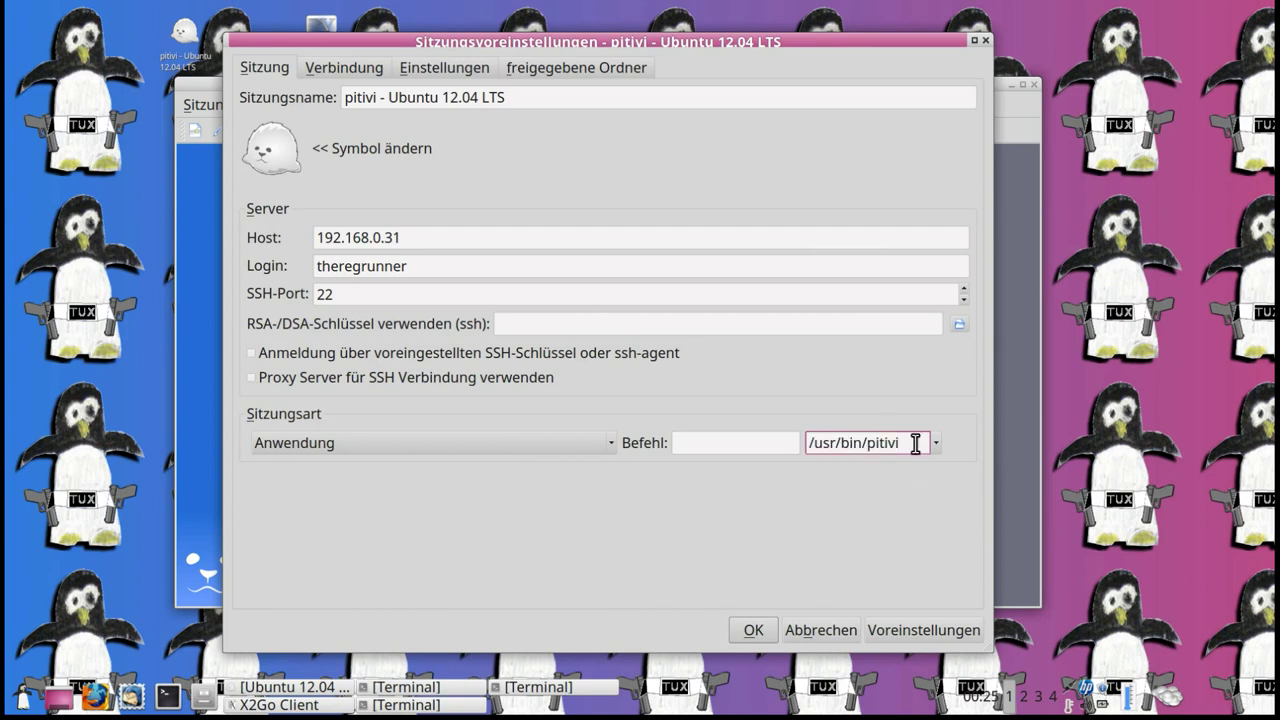
{"action": "triple_click", "coordinate": [917, 445]}
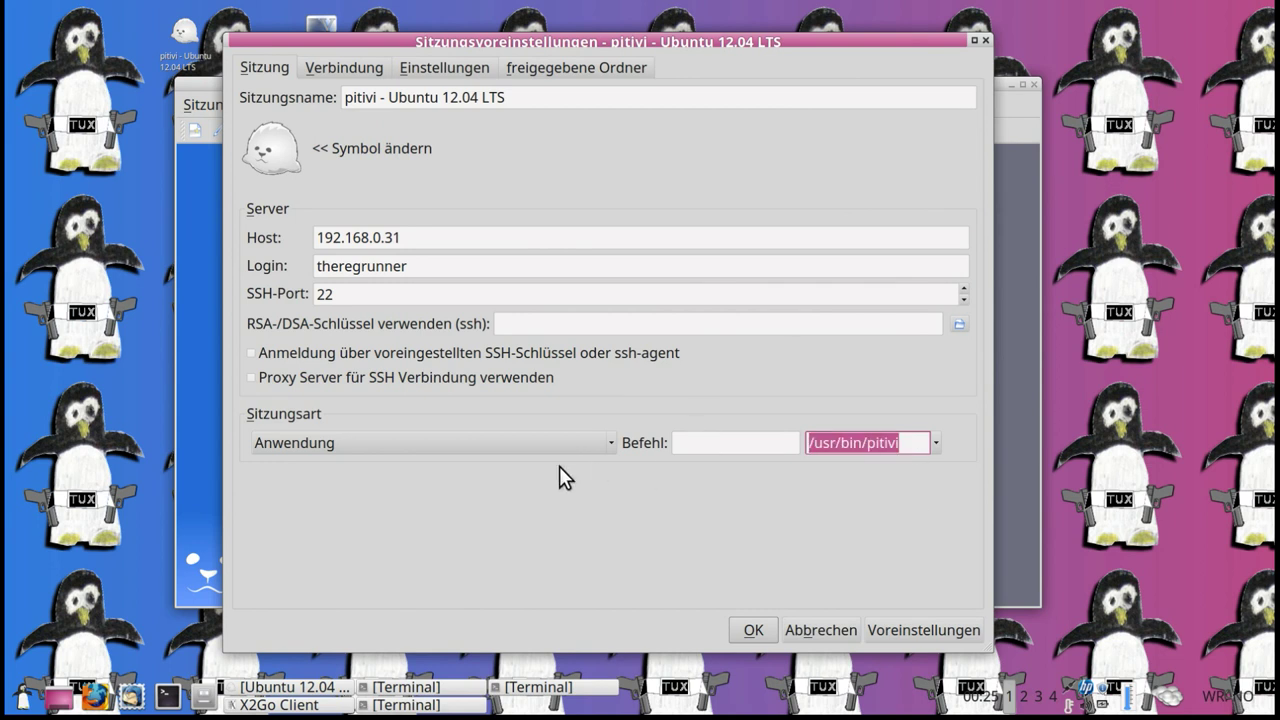
{"action": "left_click", "coordinate": [751, 627]}
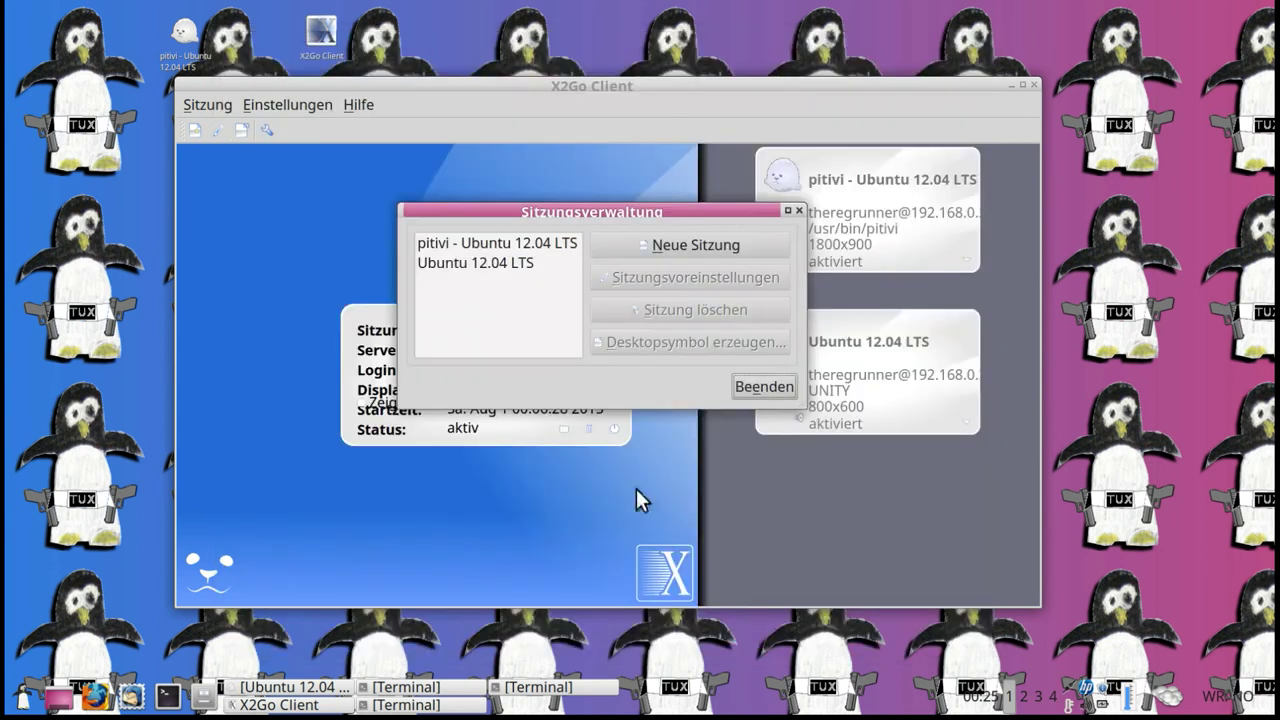
{"action": "left_click", "coordinate": [799, 211]}
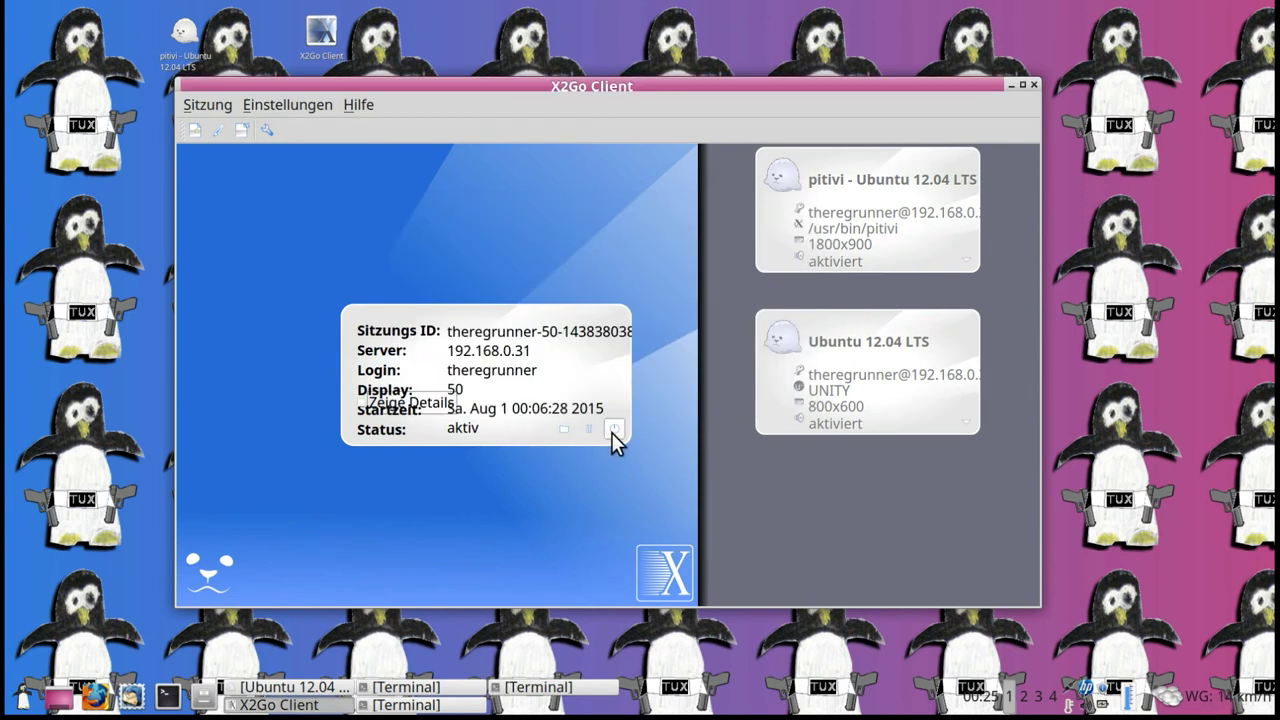
Bring the Ubuntu 12.04 LTS remote desktop window to the front and close it to end the session.
{"action": "left_click", "coordinate": [300, 695]}
{"action": "left_click_drag", "start_coordinate": [658, 51], "coordinate": [644, 60]}
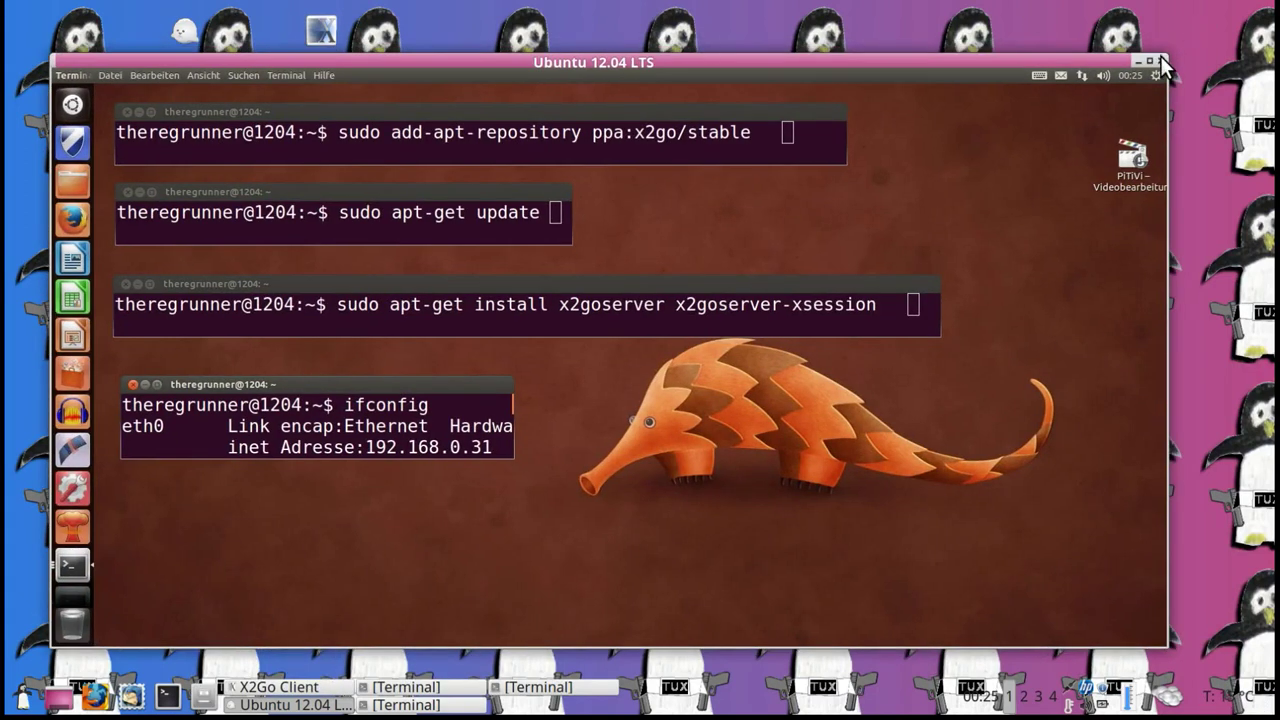
{"action": "left_click", "coordinate": [1160, 62]}
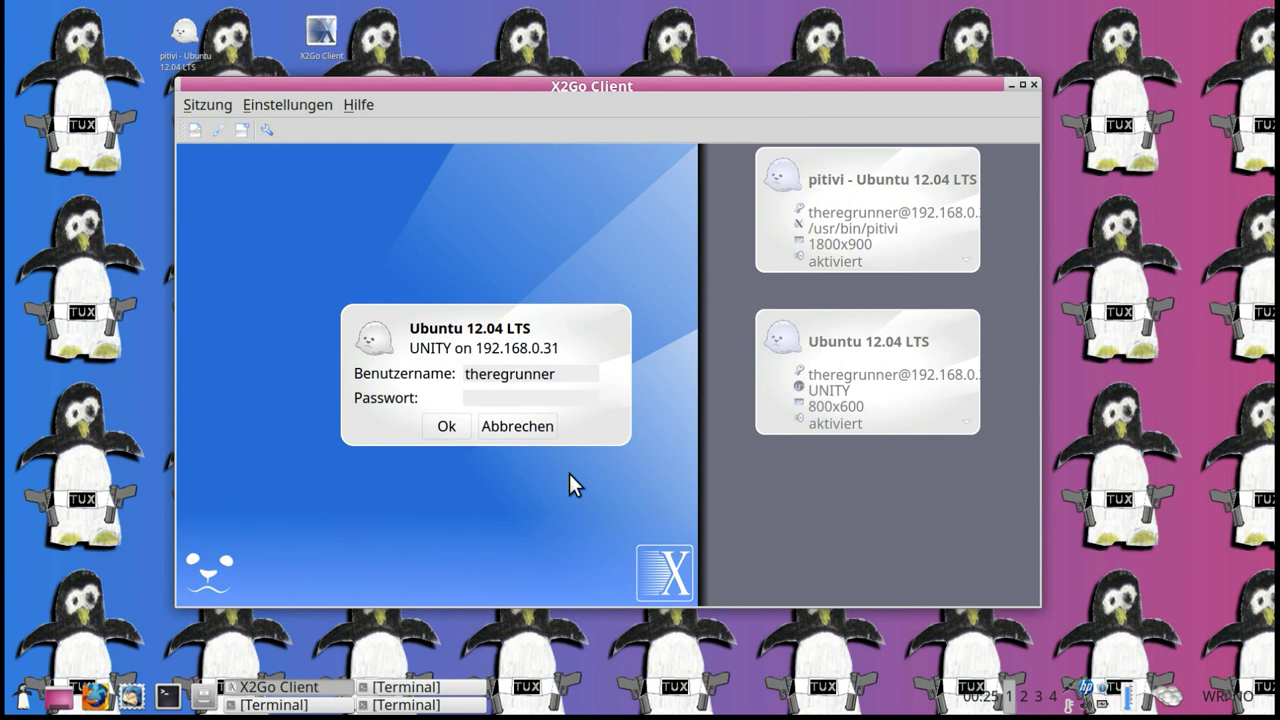
Cancel the Ubuntu 12.04 LTS login and log in to the pitivi session with the account password.
{"action": "left_click_drag", "start_coordinate": [791, 84], "coordinate": [806, 66]}
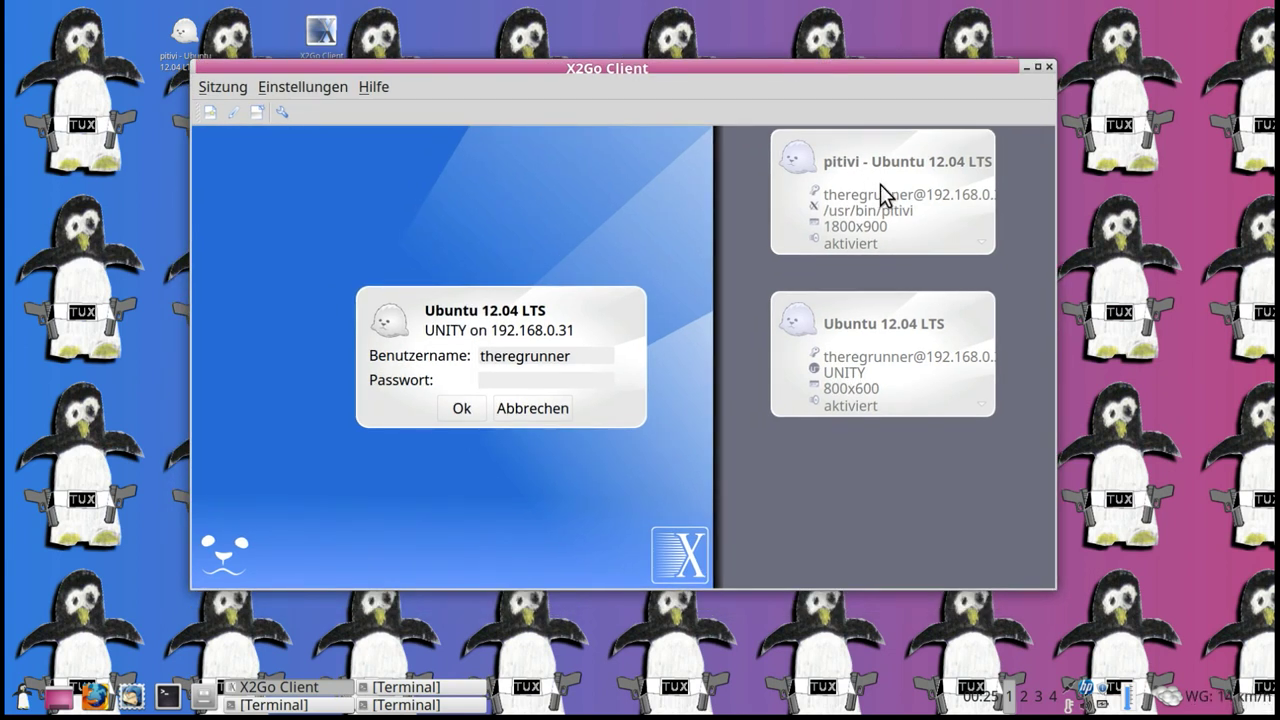
{"action": "left_click", "coordinate": [527, 411]}
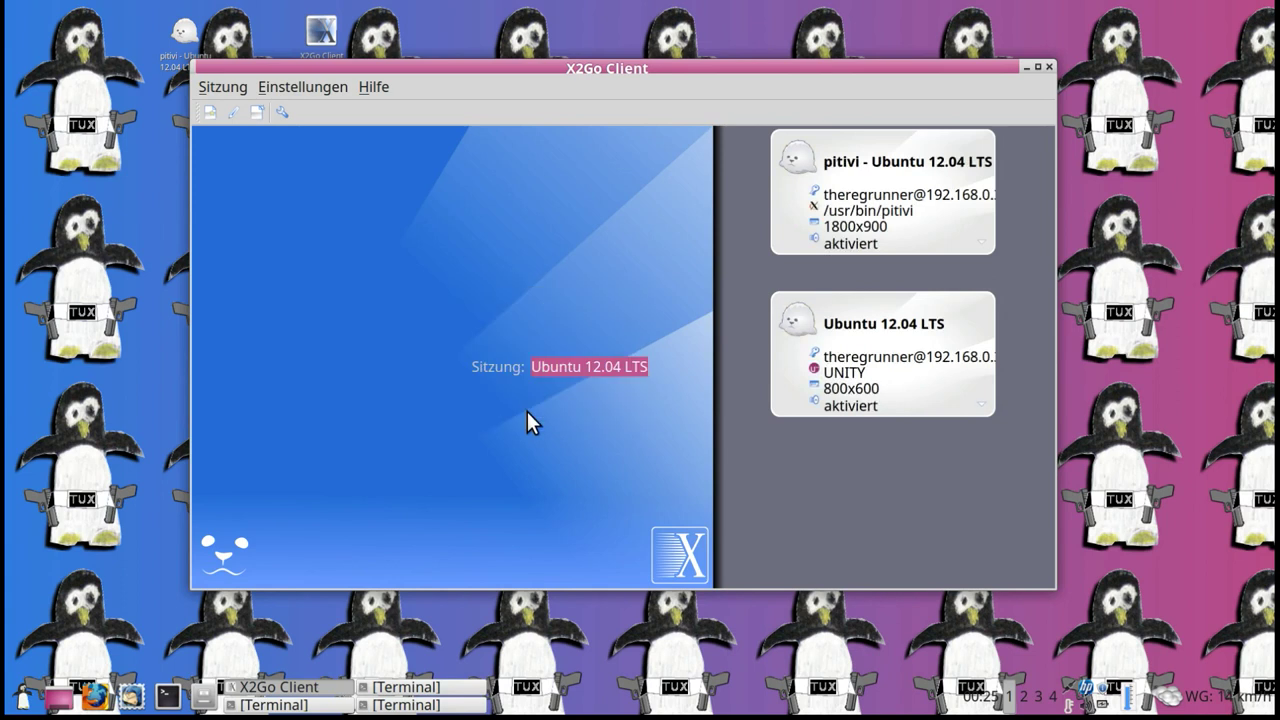
{"action": "left_click", "coordinate": [890, 174]}
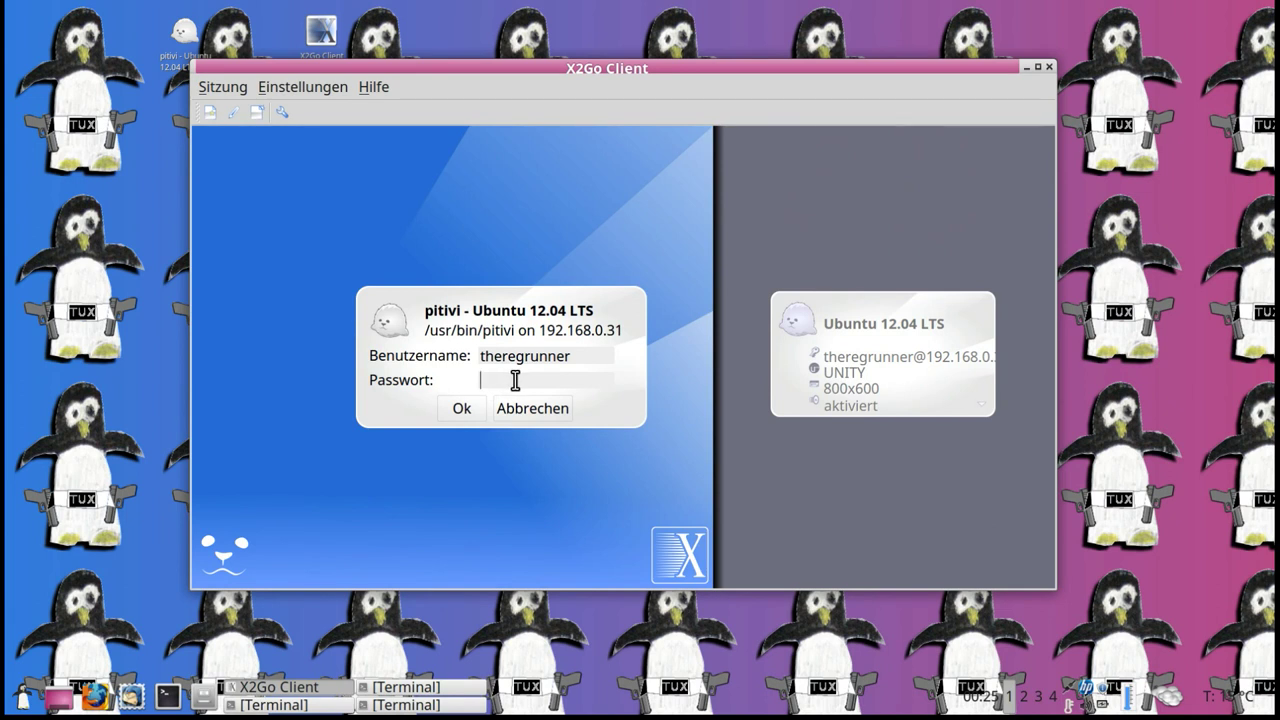
{"action": "type", "text": "••••"}
{"action": "left_click", "coordinate": [455, 411]}
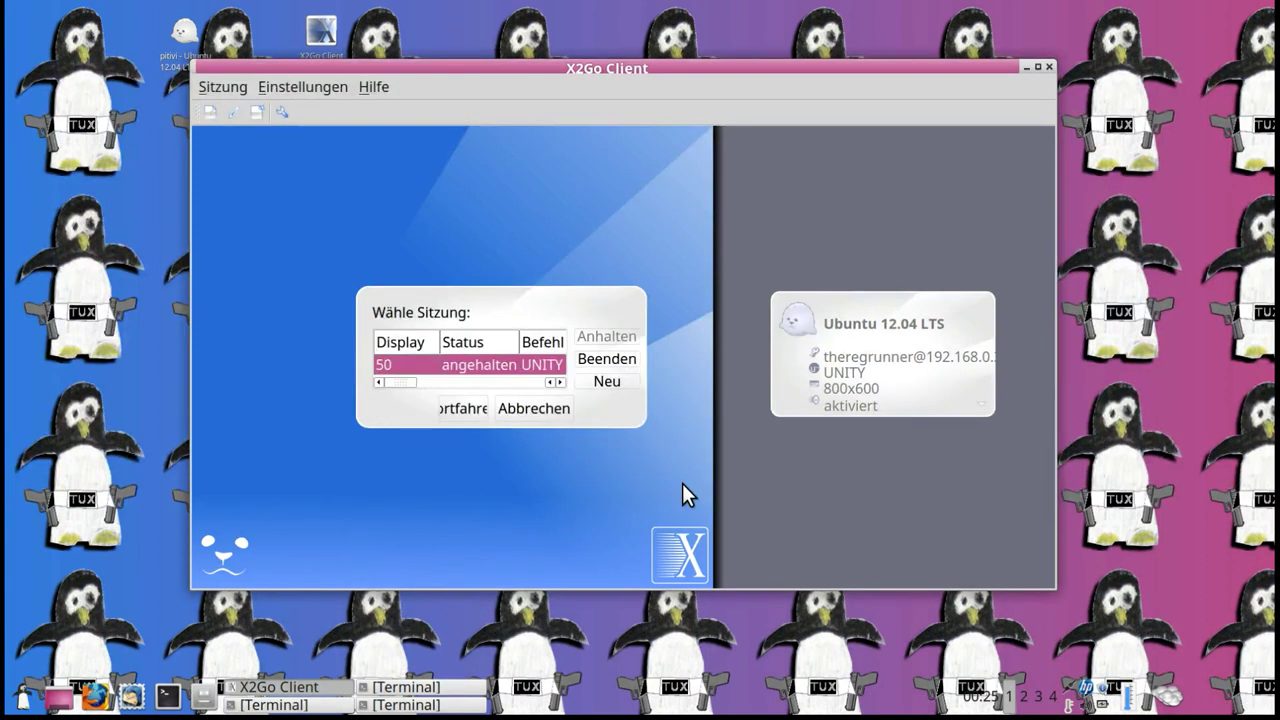
Terminate the suspended UNITY session on display 50 and cancel the pitivi login prompt.
{"action": "left_click", "coordinate": [613, 361]}
{"action": "left_click", "coordinate": [652, 367]}
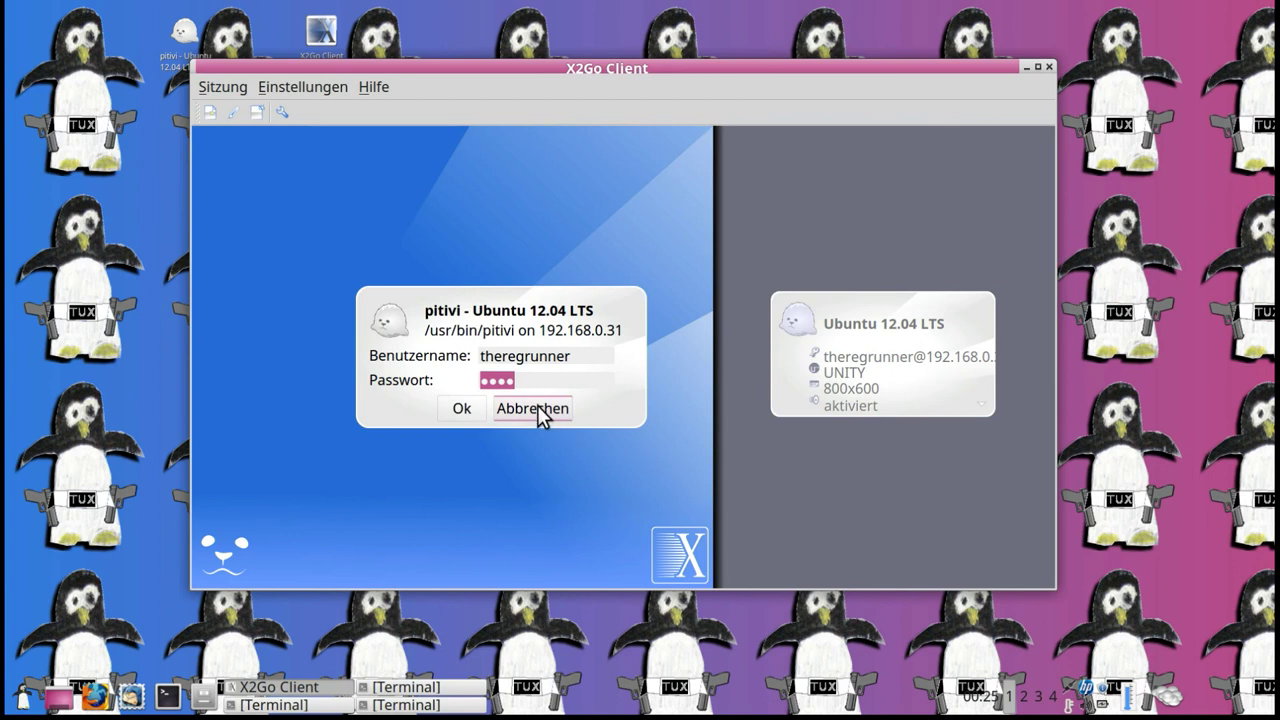
{"action": "key", "text": "Return"}
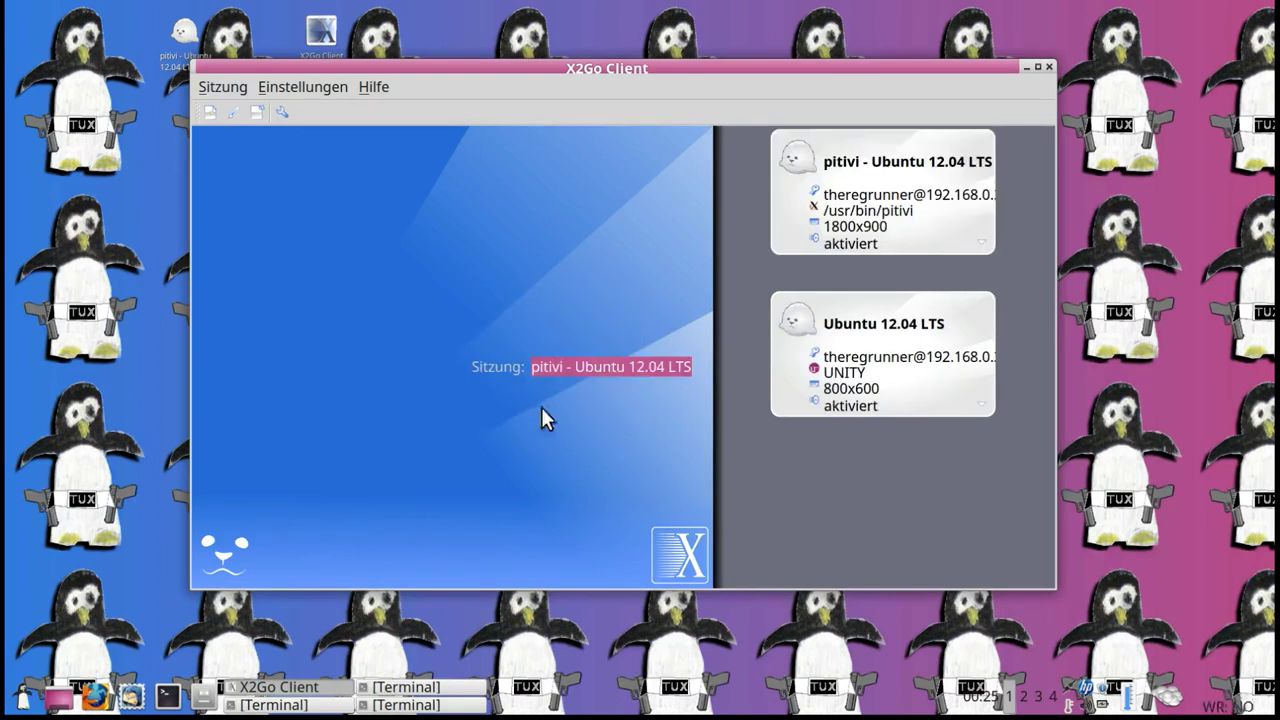
{"action": "left_click", "coordinate": [890, 350]}
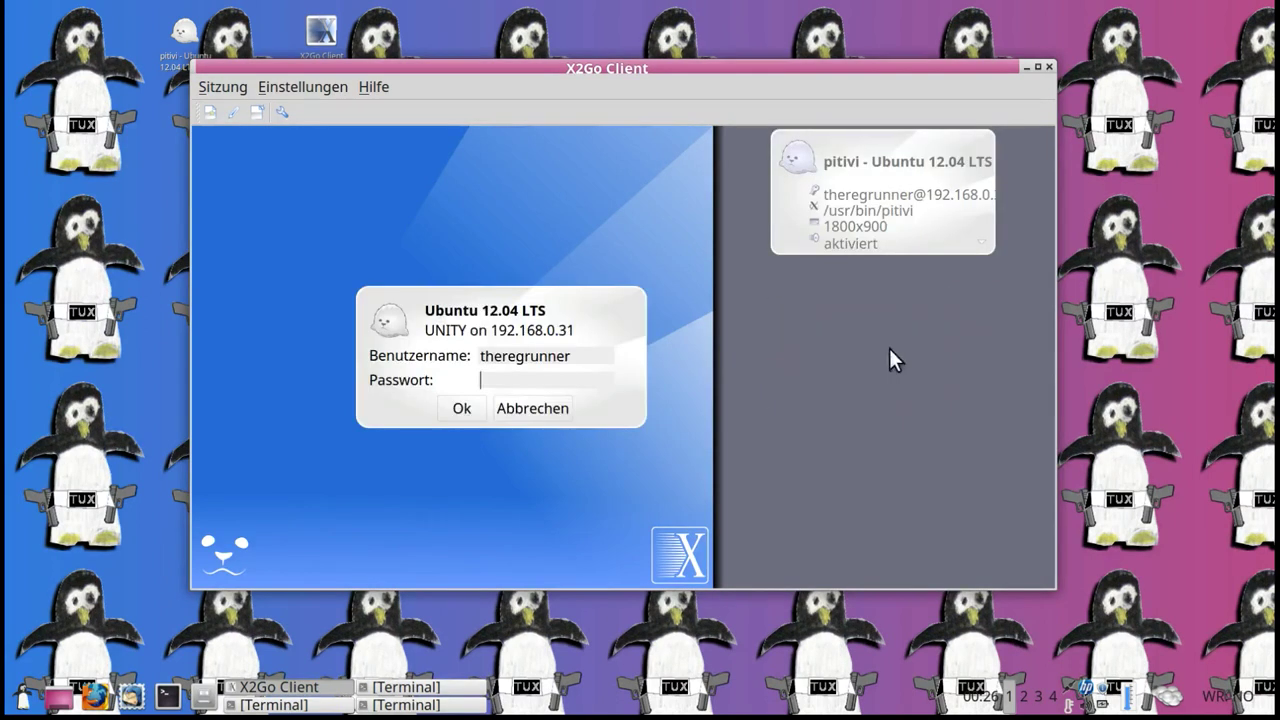
{"action": "left_click", "coordinate": [523, 415]}
{"action": "left_click", "coordinate": [855, 214]}
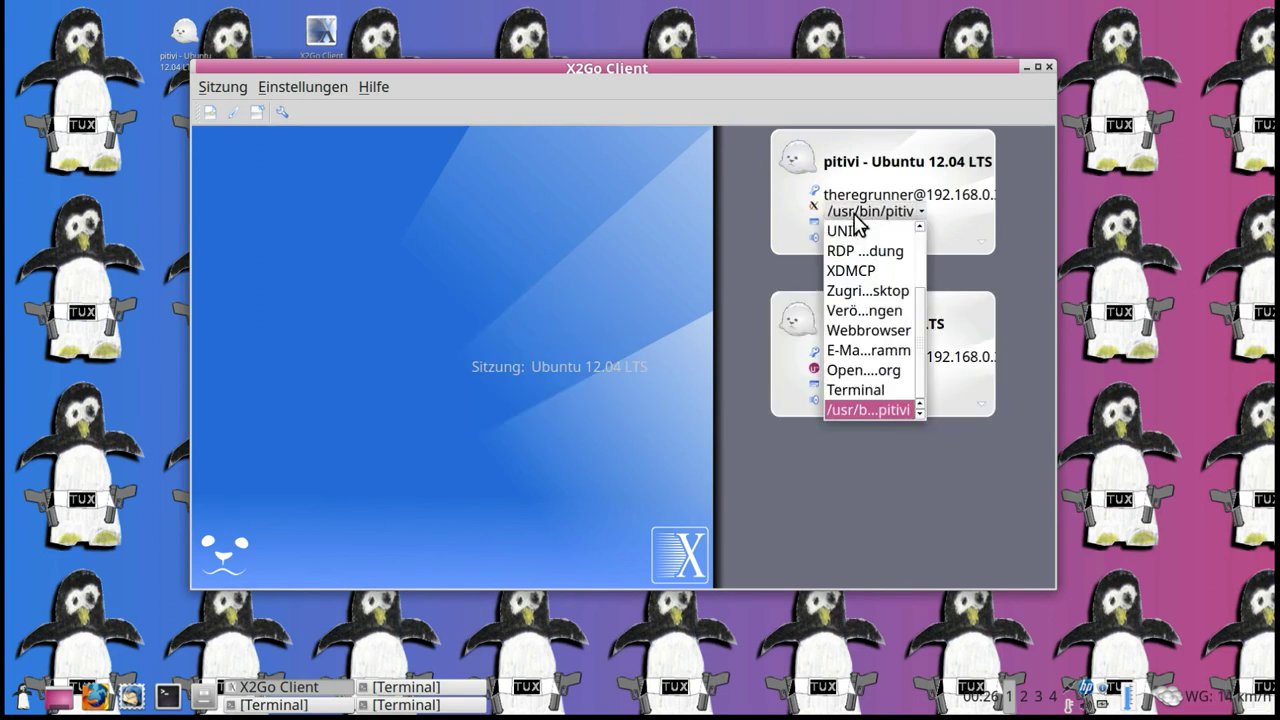
{"action": "left_click", "coordinate": [852, 172]}
Start the pitivi - Ubuntu 12.04 LTS session with the account password and minimize the X2Go Client window.
{"action": "left_click", "coordinate": [822, 158]}
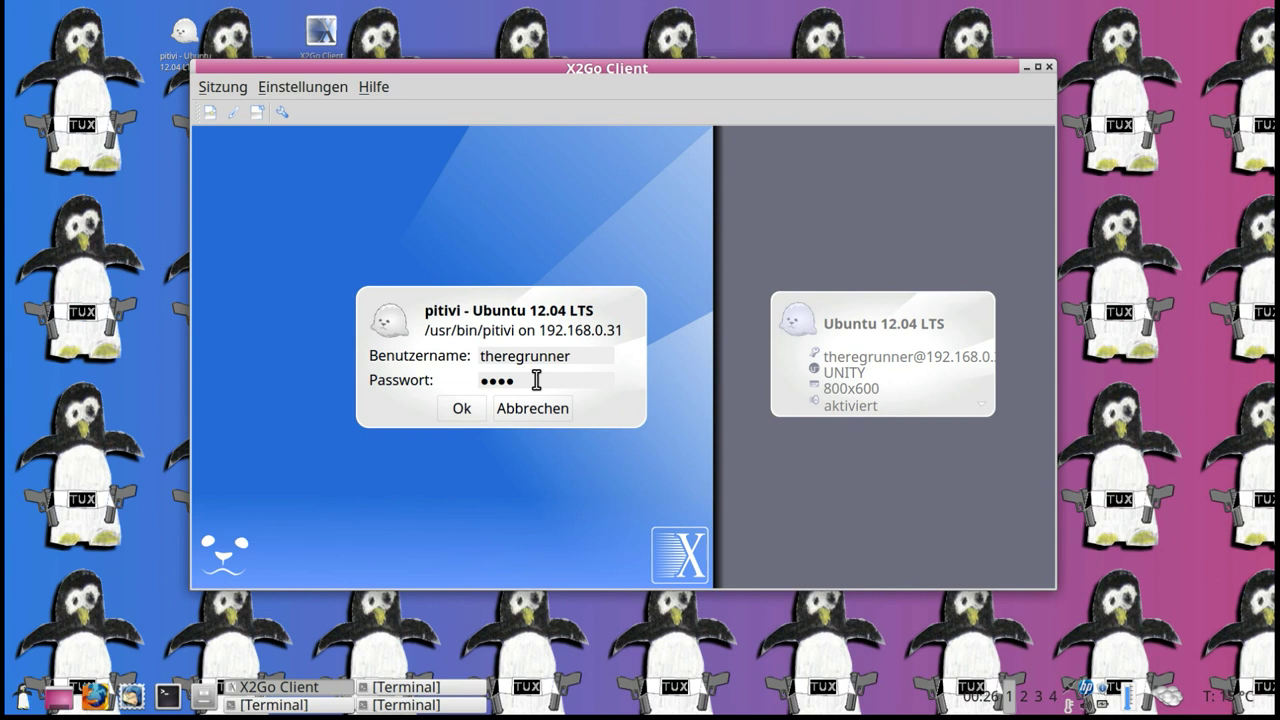
{"action": "left_click", "coordinate": [462, 408]}
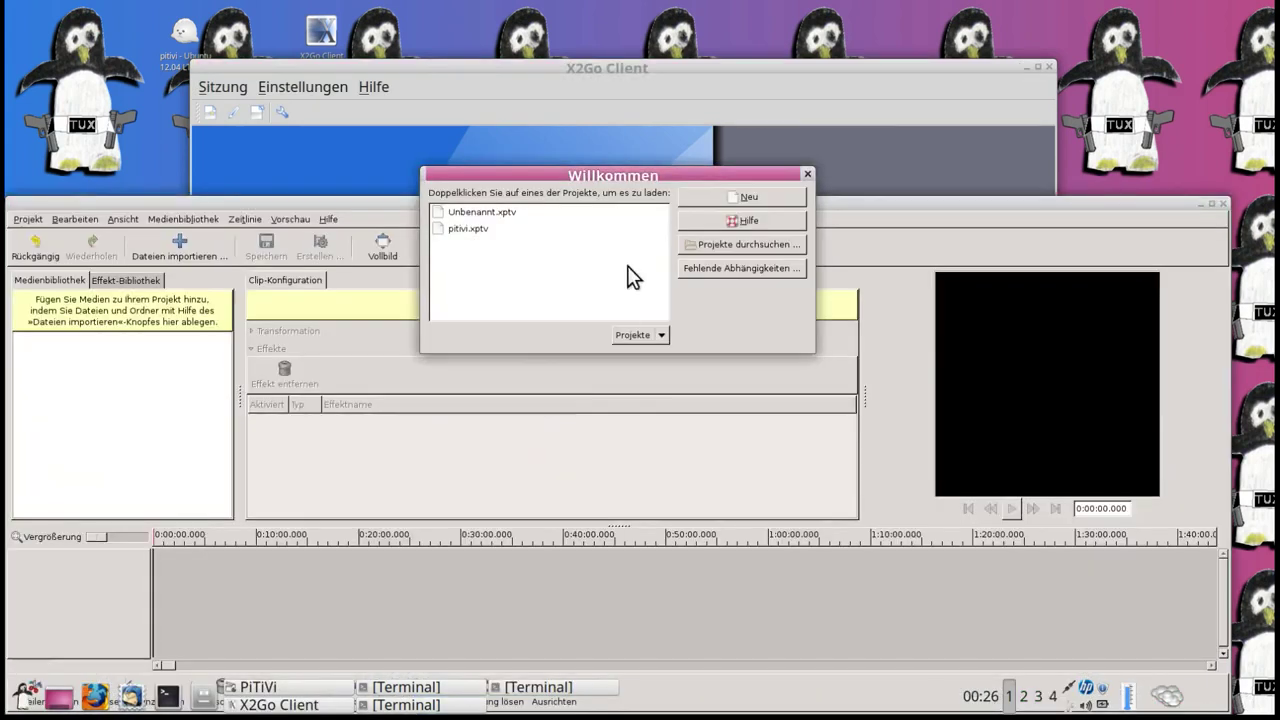
{"action": "left_click", "coordinate": [1027, 67]}
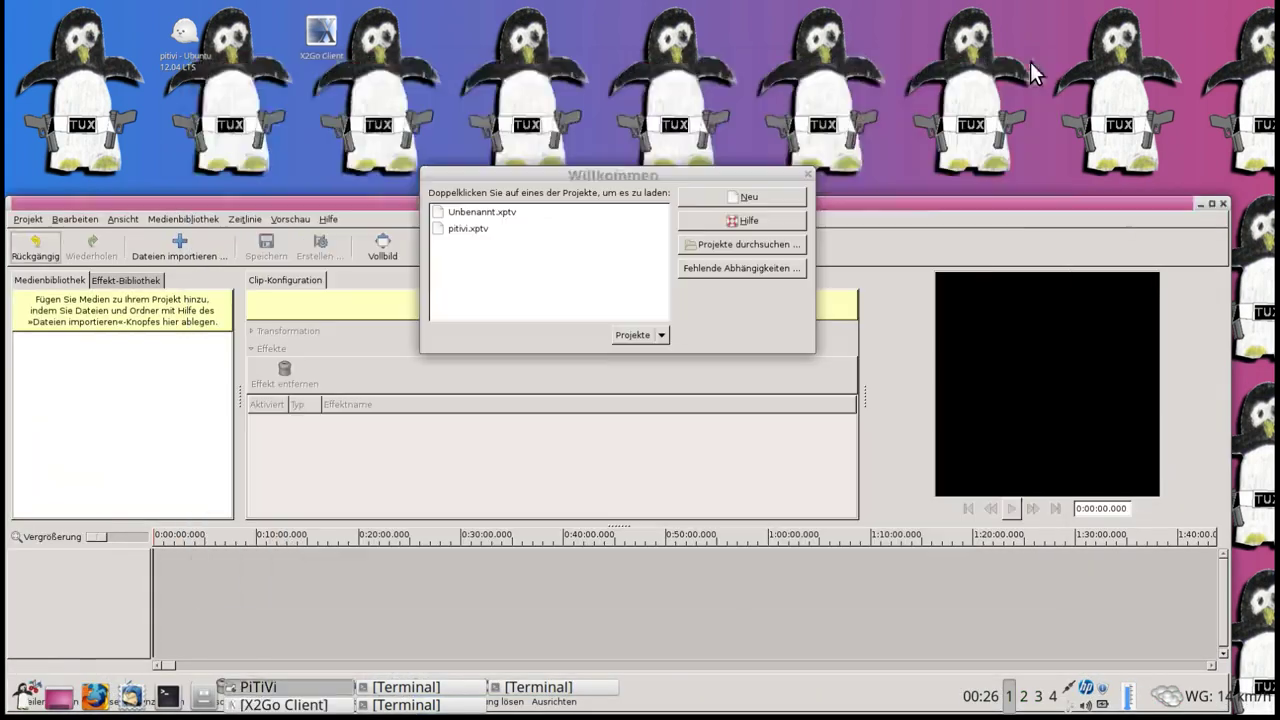
Reposition the PiTiVi window and its welcome dialog, and load the recent project Unbenannt.xptv.
{"action": "left_click_drag", "start_coordinate": [922, 202], "coordinate": [947, 73]}
{"action": "left_click_drag", "start_coordinate": [683, 174], "coordinate": [863, 277]}
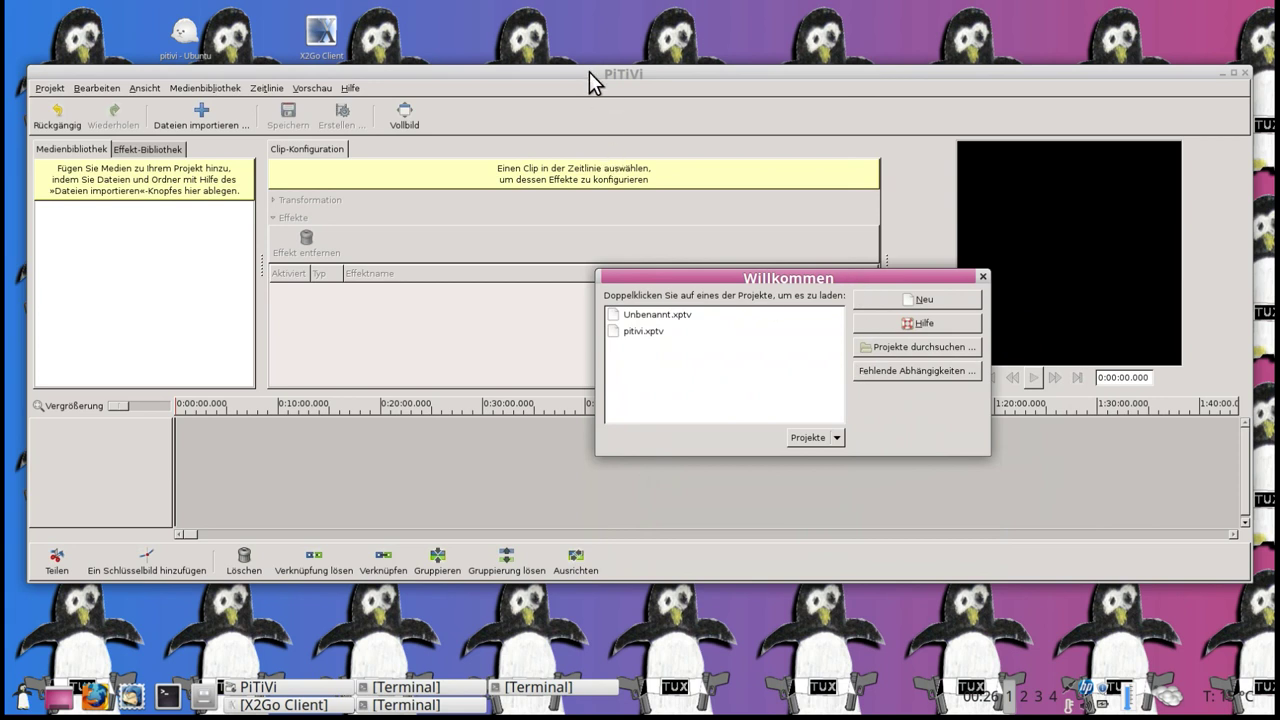
{"action": "left_click_drag", "start_coordinate": [589, 72], "coordinate": [595, 93]}
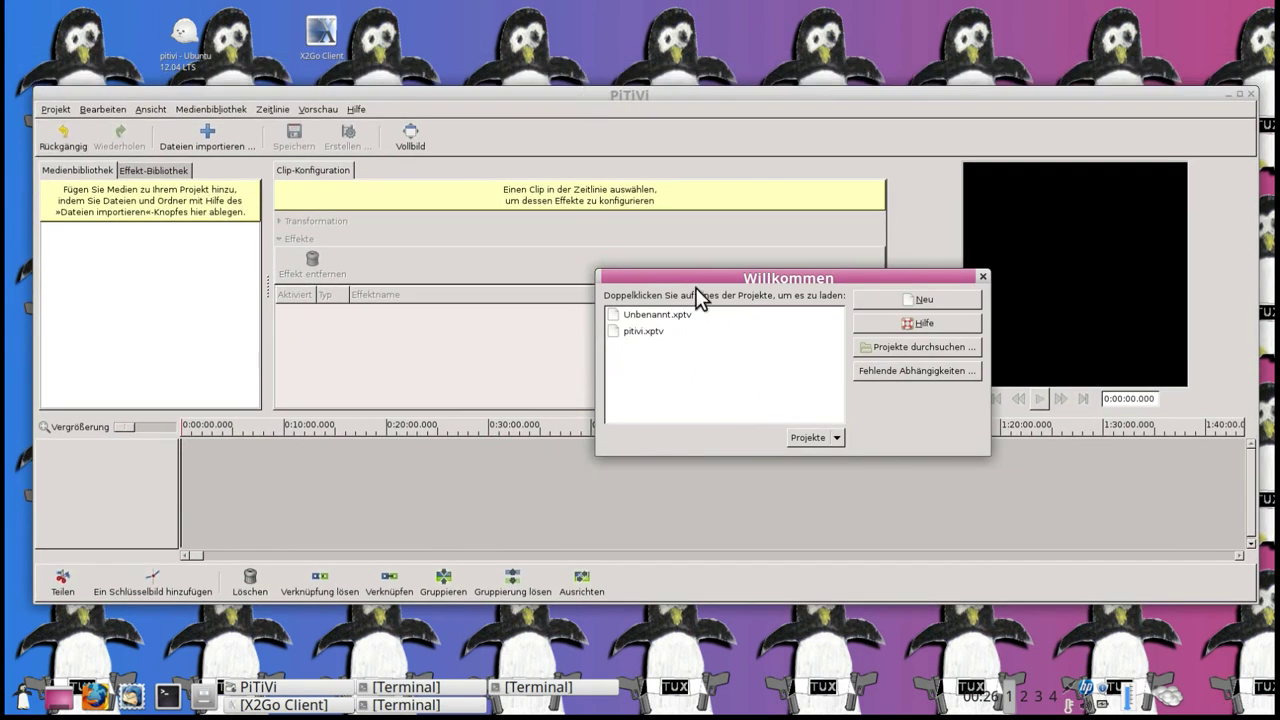
{"action": "left_click_drag", "start_coordinate": [705, 280], "coordinate": [671, 275]}
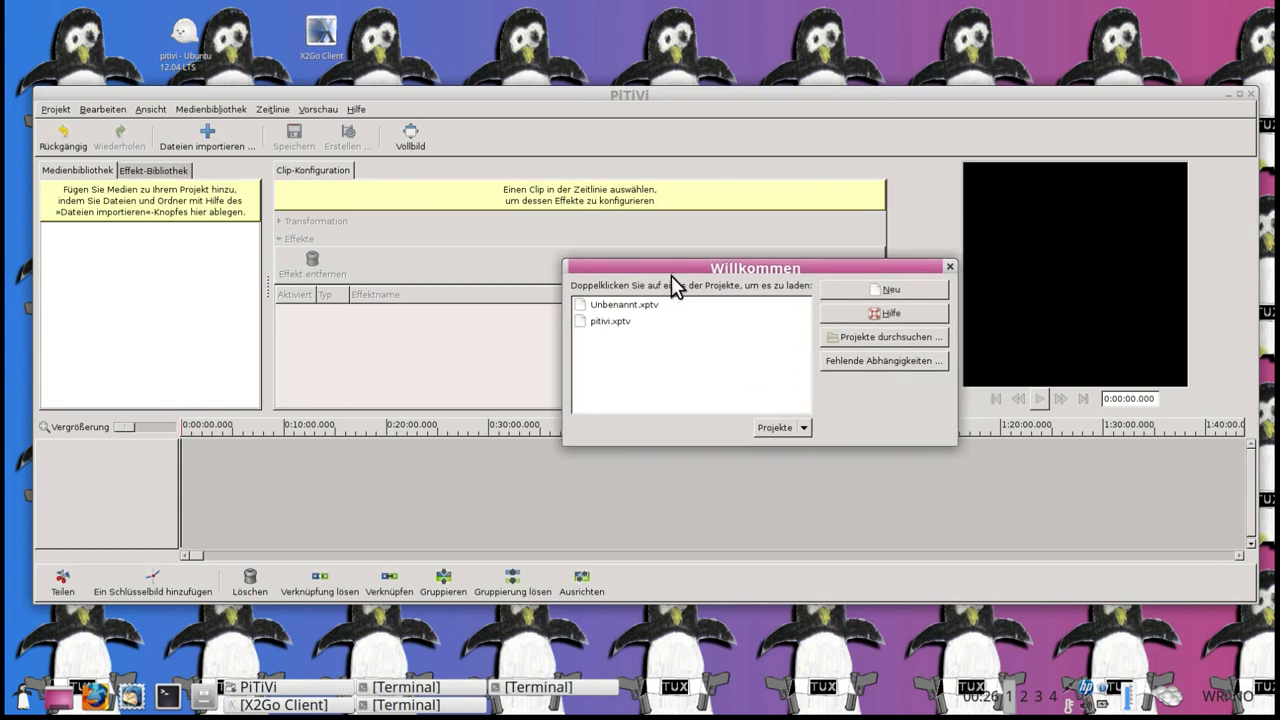
{"action": "double_click", "coordinate": [645, 308]}
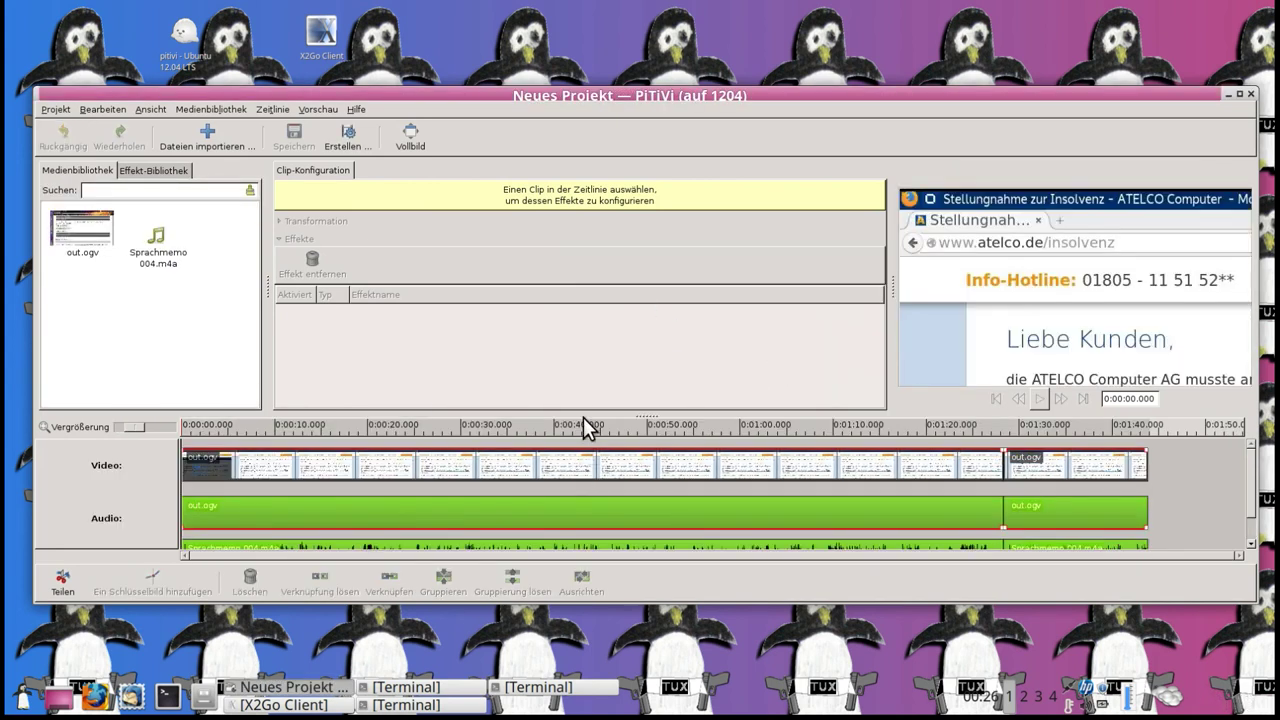
Maximize the PiTiVi project window and play the timeline preview from about 21.7 seconds, pausing after a few seconds.
{"action": "left_click_drag", "start_coordinate": [619, 96], "coordinate": [619, 46]}
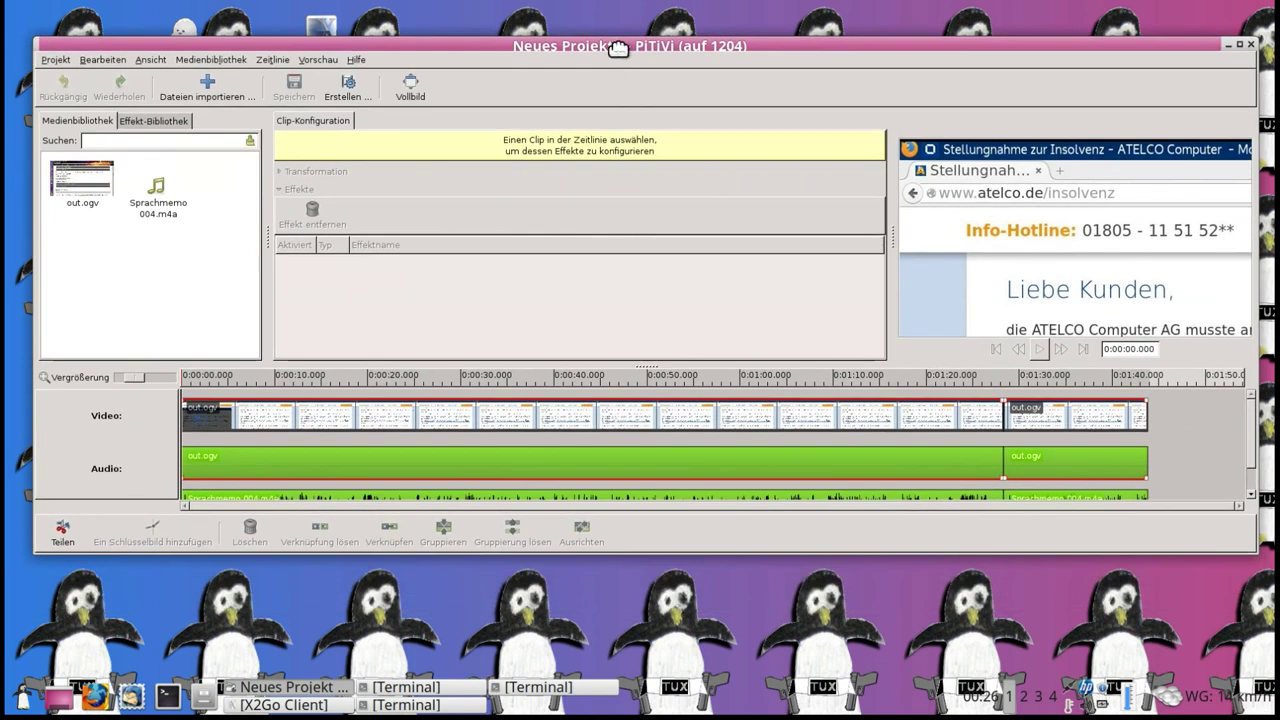
{"action": "left_click", "coordinate": [1239, 45]}
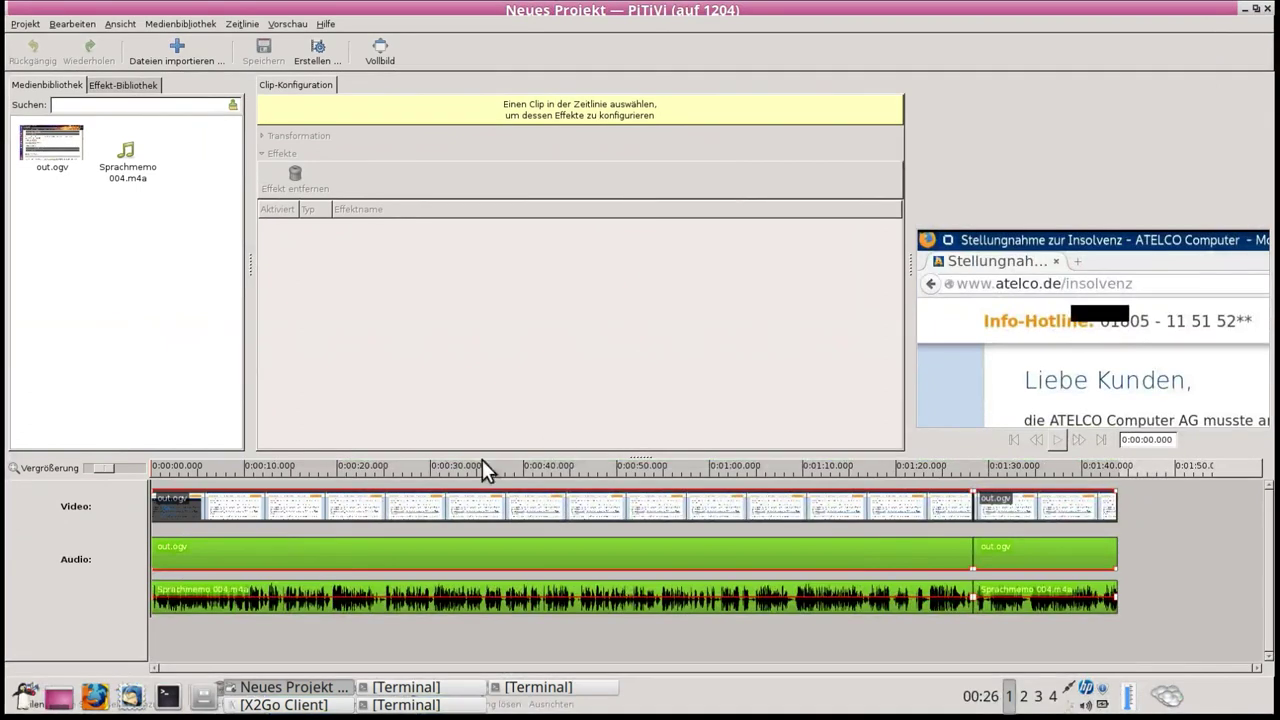
{"action": "left_click", "coordinate": [352, 472]}
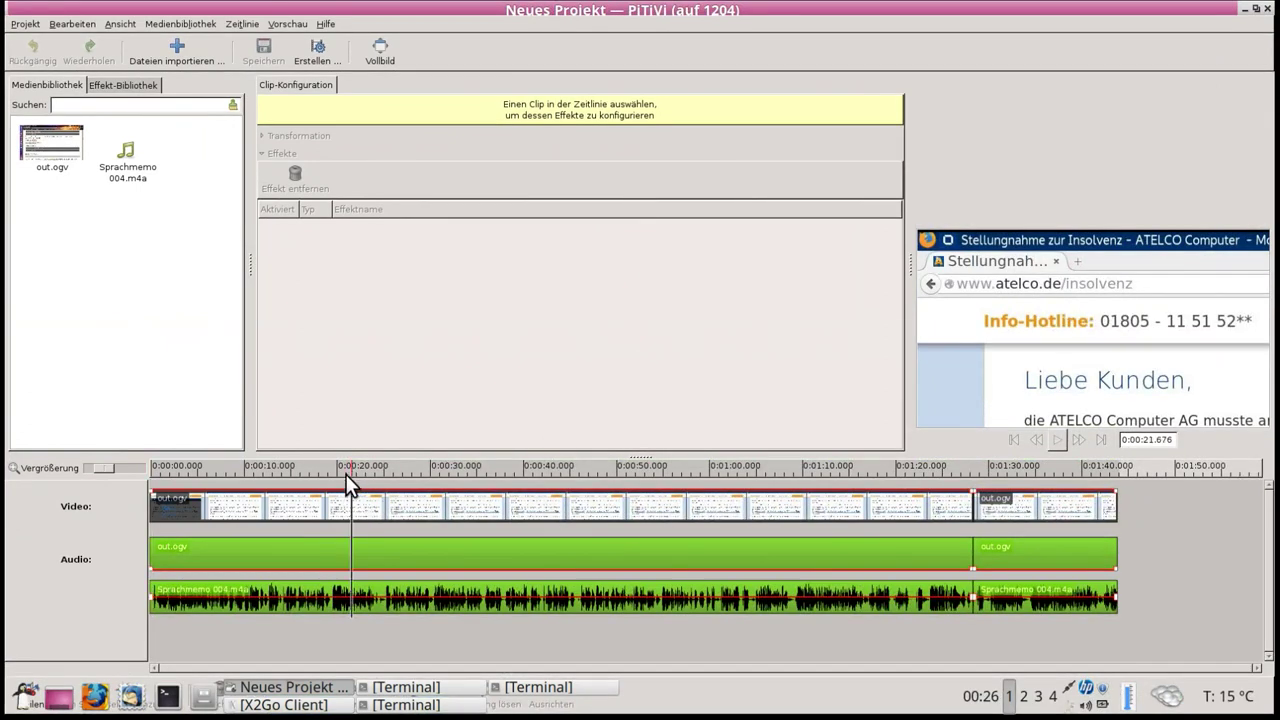
{"action": "left_click", "coordinate": [1057, 440]}
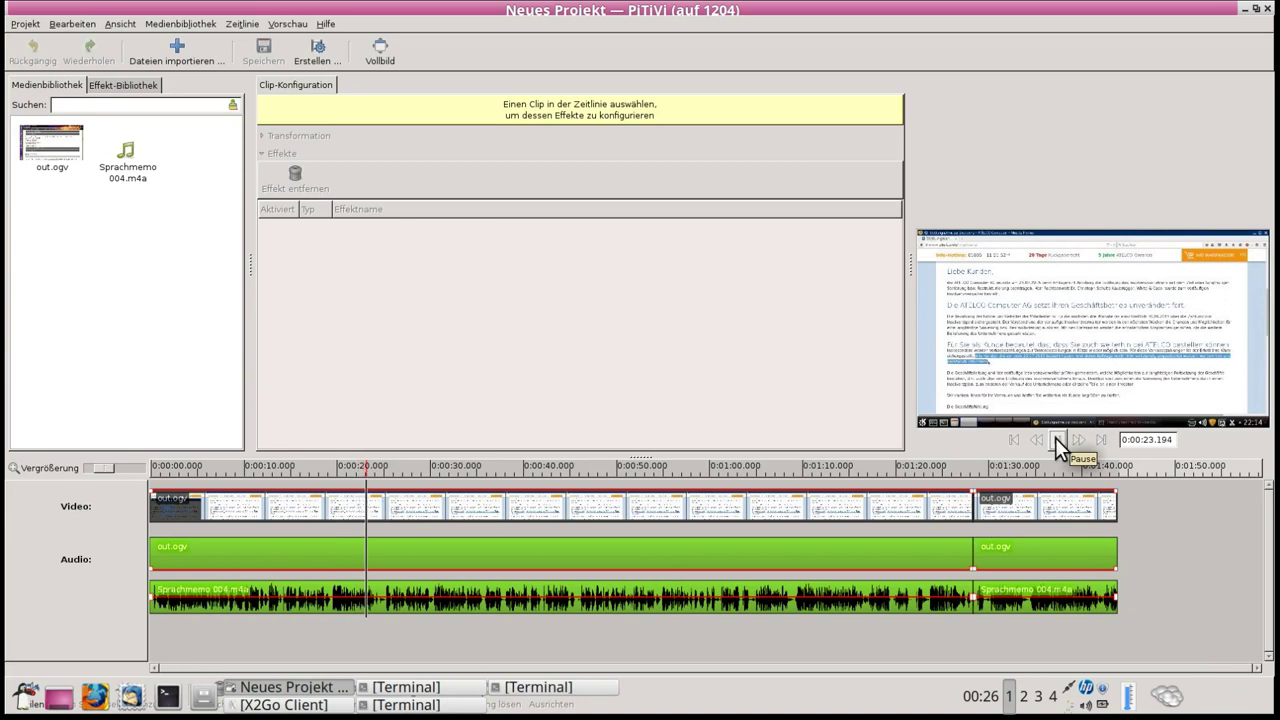
{"action": "left_click", "coordinate": [1057, 440]}
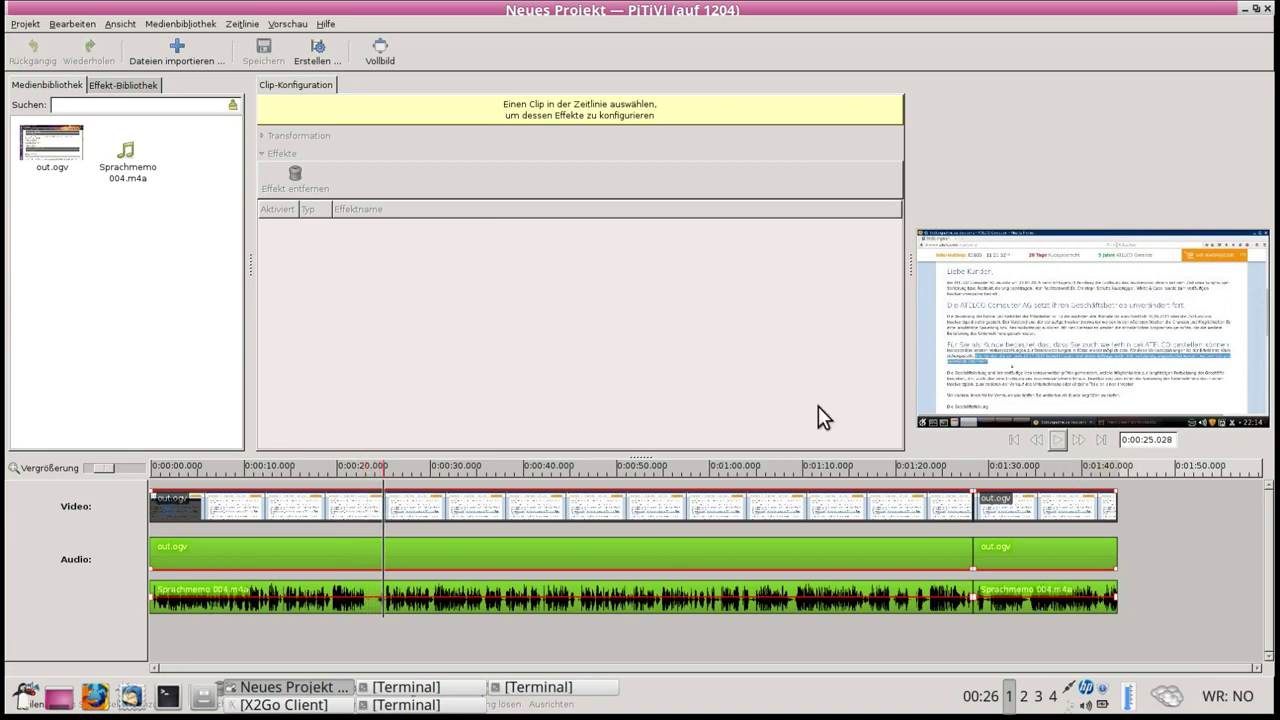
Enlarge the timeline area upward, and restore the maximized PiTiVi window and reposition it on the local desktop.
{"action": "left_click_drag", "start_coordinate": [468, 457], "coordinate": [479, 377]}
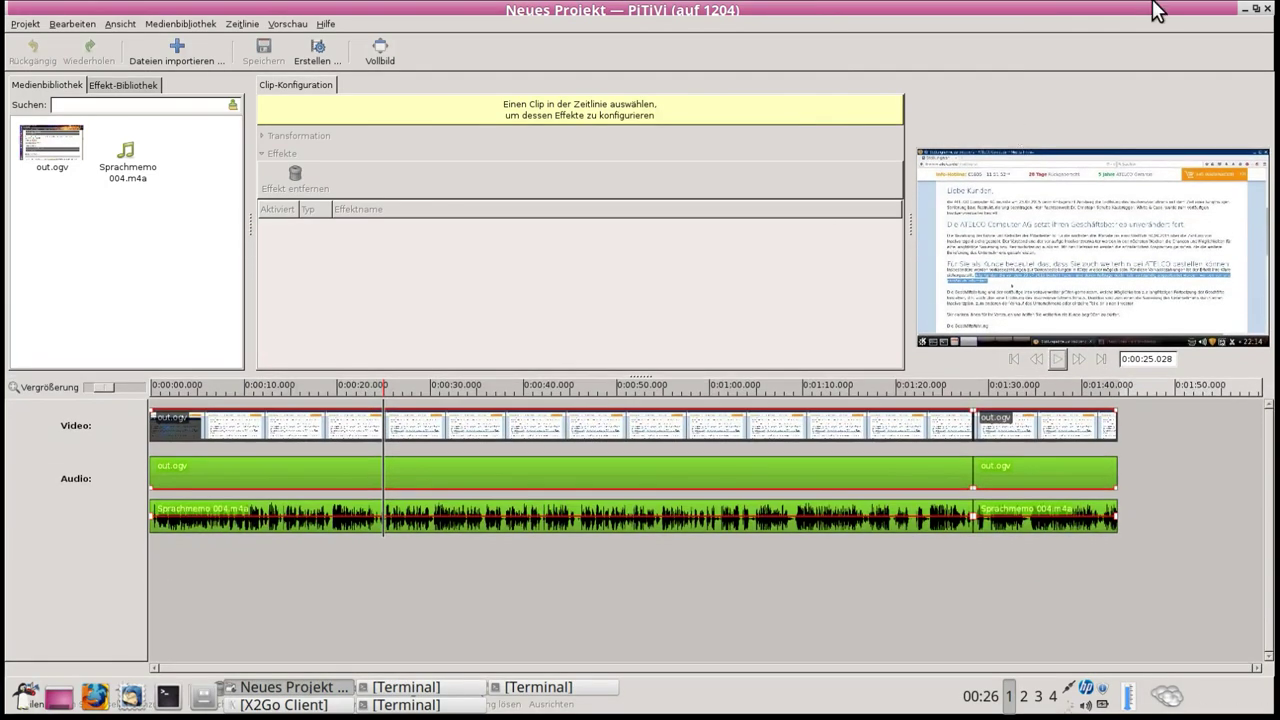
{"action": "double_click", "coordinate": [1152, 4]}
{"action": "left_click_drag", "start_coordinate": [1114, 44], "coordinate": [1118, 96]}
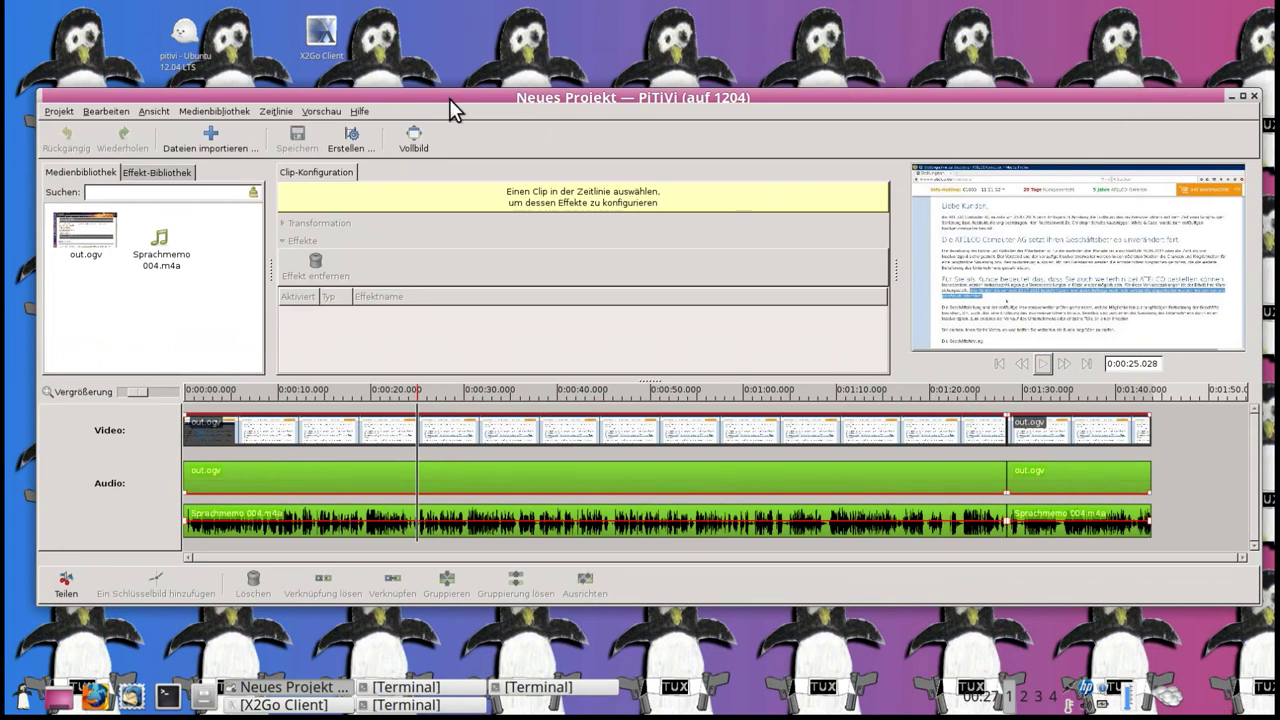
{"action": "mouse_move", "coordinate": [450, 93]}
{"action": "left_mouse_down"}
{"action": "mouse_move", "coordinate": [441, 73]}
{"action": "mouse_move", "coordinate": [455, 106]}
{"action": "mouse_move", "coordinate": [451, 96]}
{"action": "left_mouse_up"}
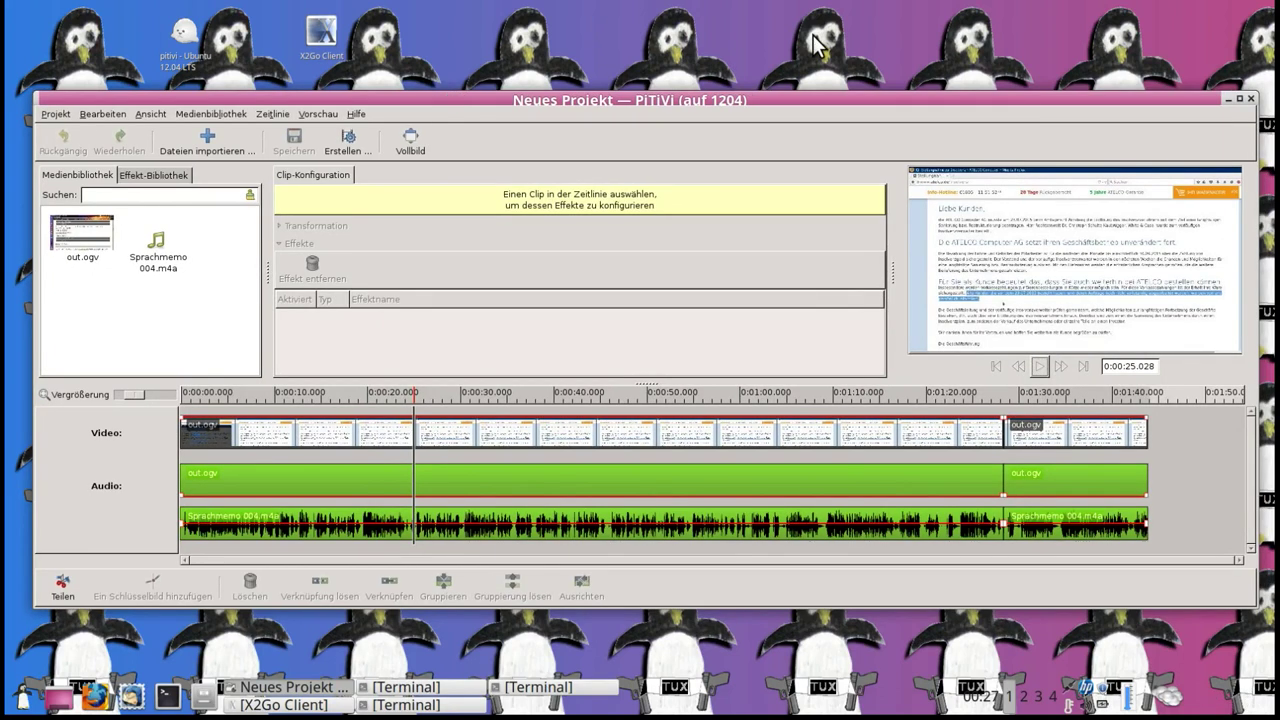
{"action": "left_click_drag", "start_coordinate": [1053, 105], "coordinate": [1101, 110]}
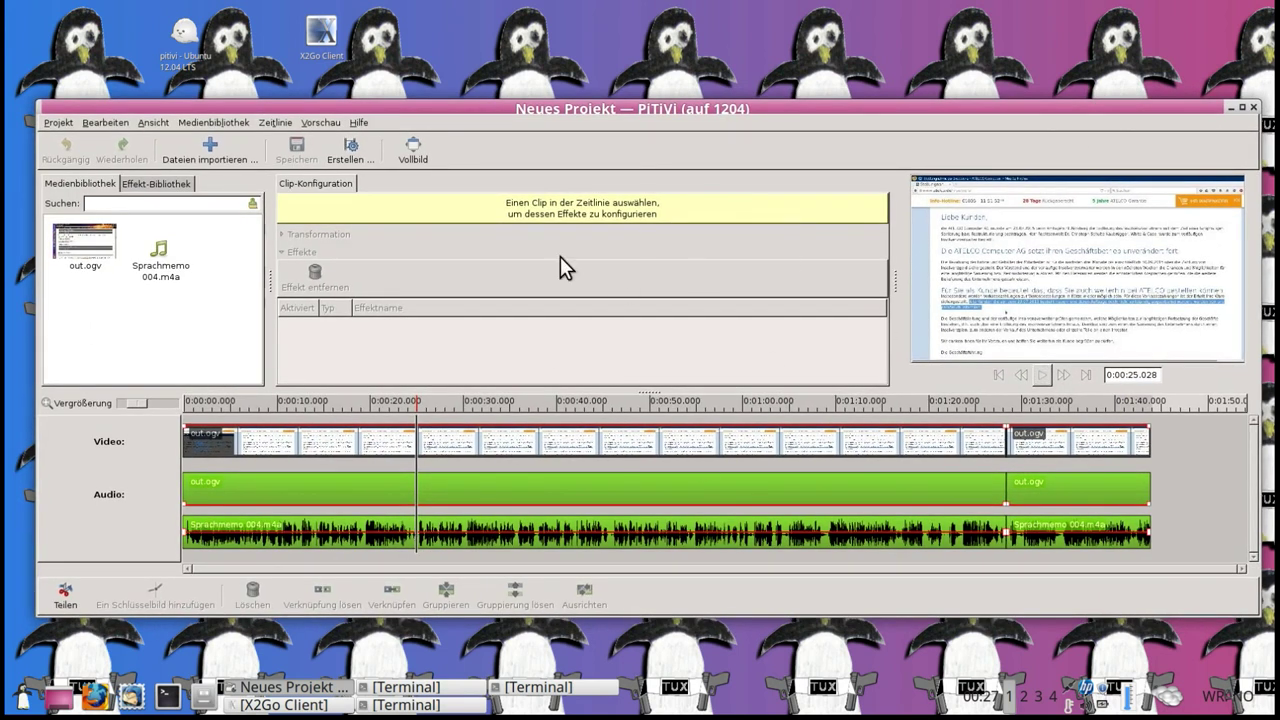
{"action": "left_click_drag", "start_coordinate": [715, 112], "coordinate": [713, 99]}
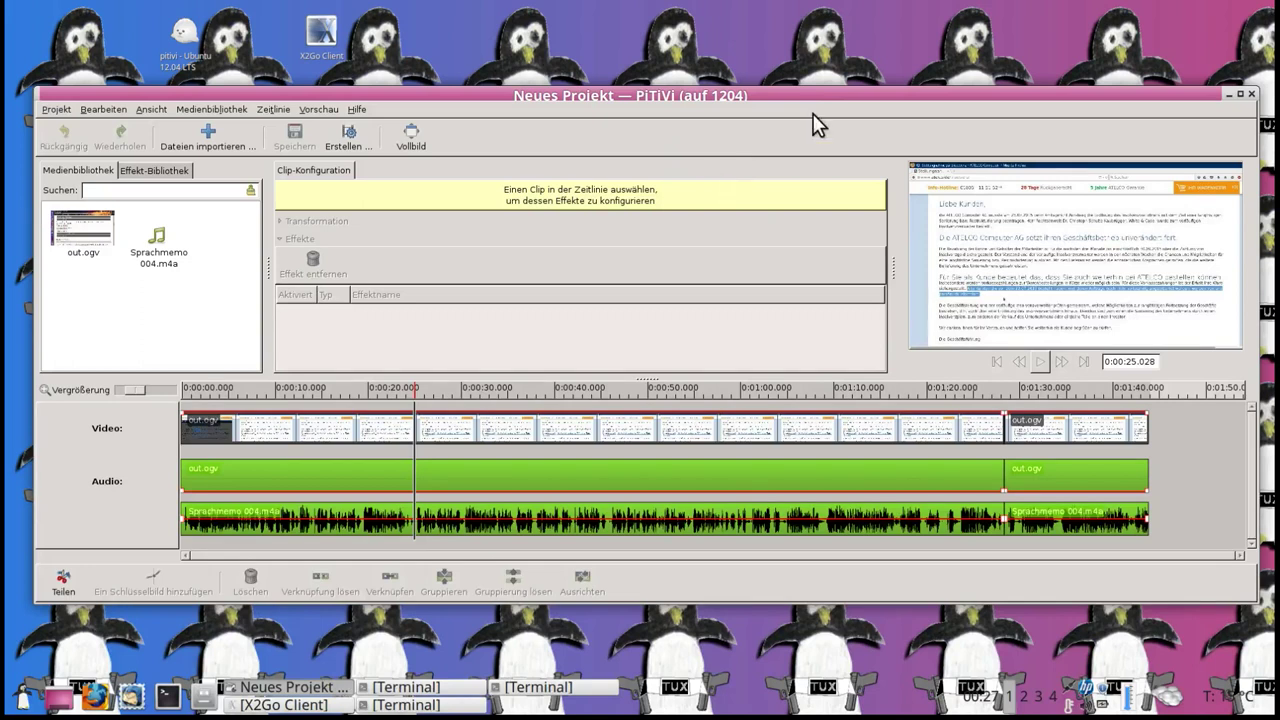
Close the PiTiVi application window and bring the X2Go Client window back onto the desktop.
{"action": "left_click", "coordinate": [1252, 95]}
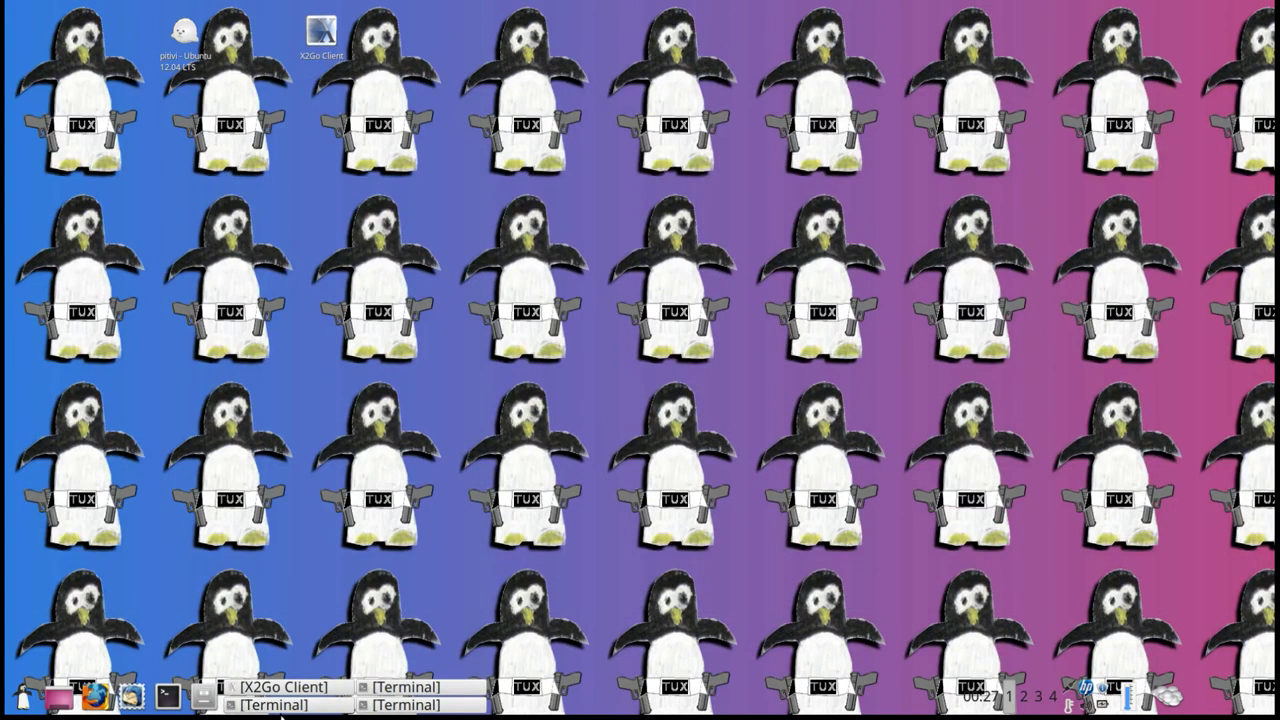
{"action": "left_click", "coordinate": [294, 687]}
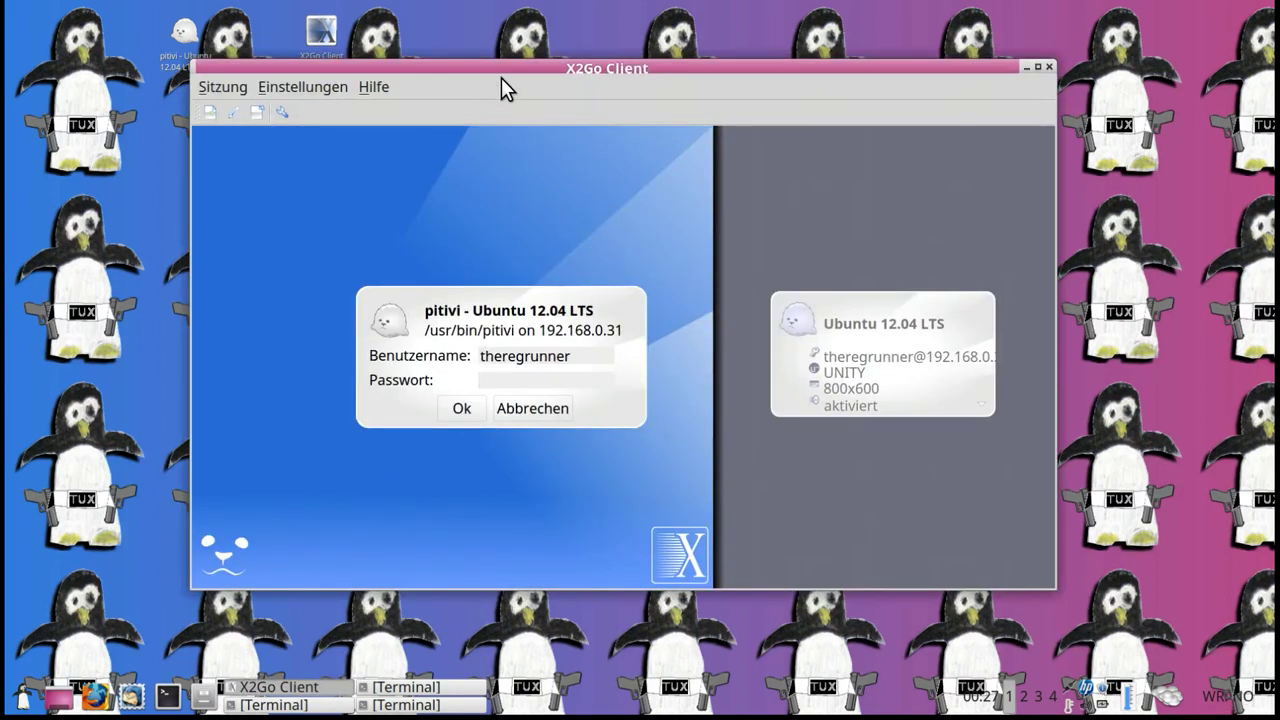
{"action": "left_click_drag", "start_coordinate": [510, 70], "coordinate": [523, 80]}
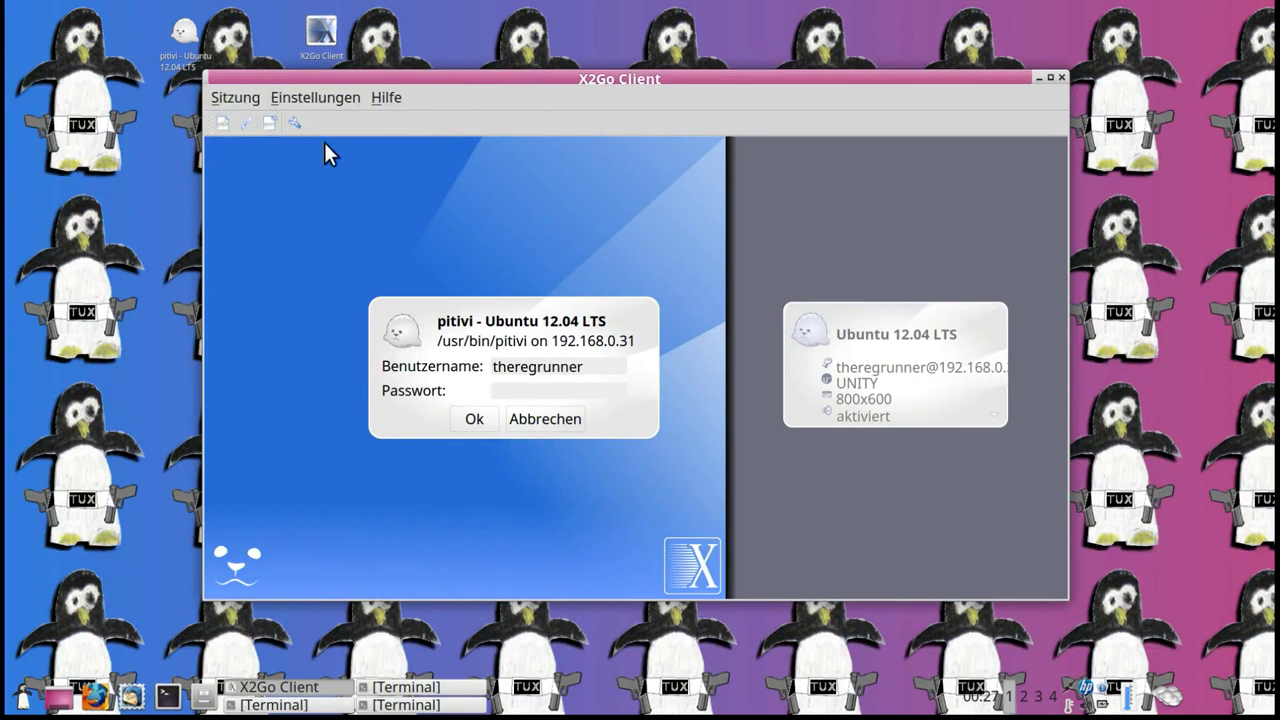
Open the session preferences of pitivi - Ubuntu 12.04 LTS from the session management.
{"action": "left_click", "coordinate": [228, 98]}
{"action": "left_click", "coordinate": [257, 143]}
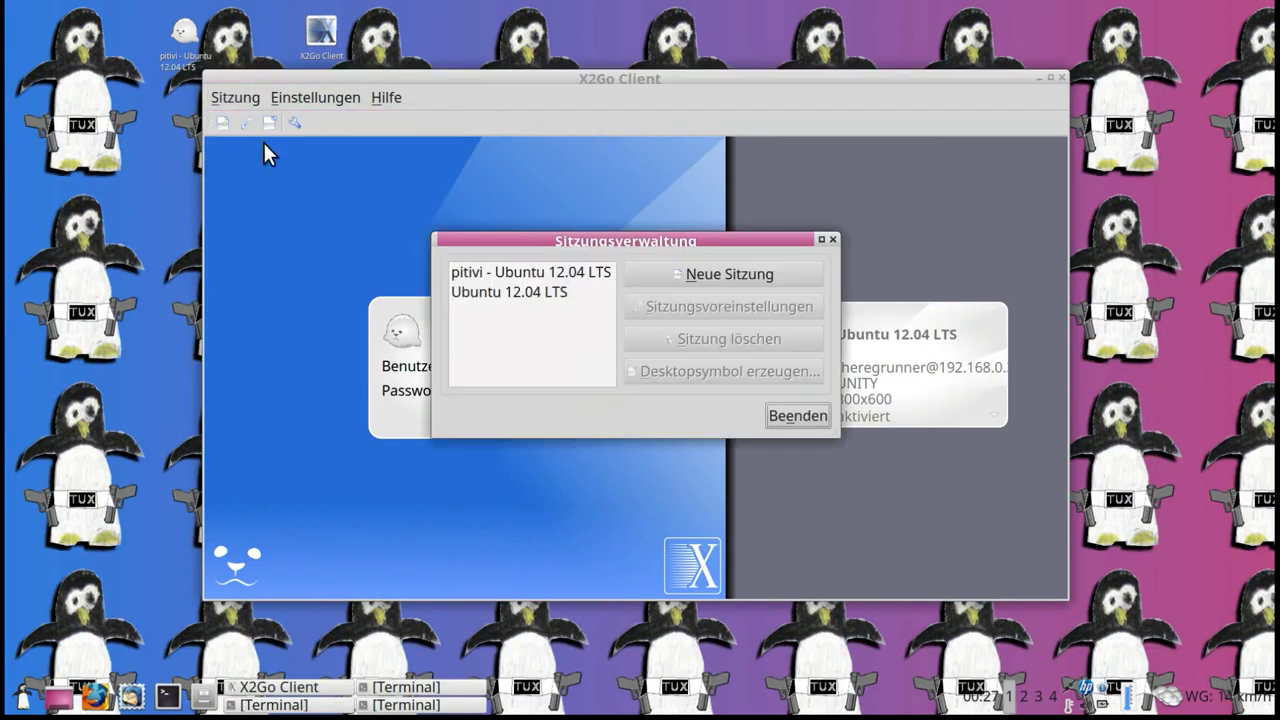
{"action": "left_click", "coordinate": [558, 276]}
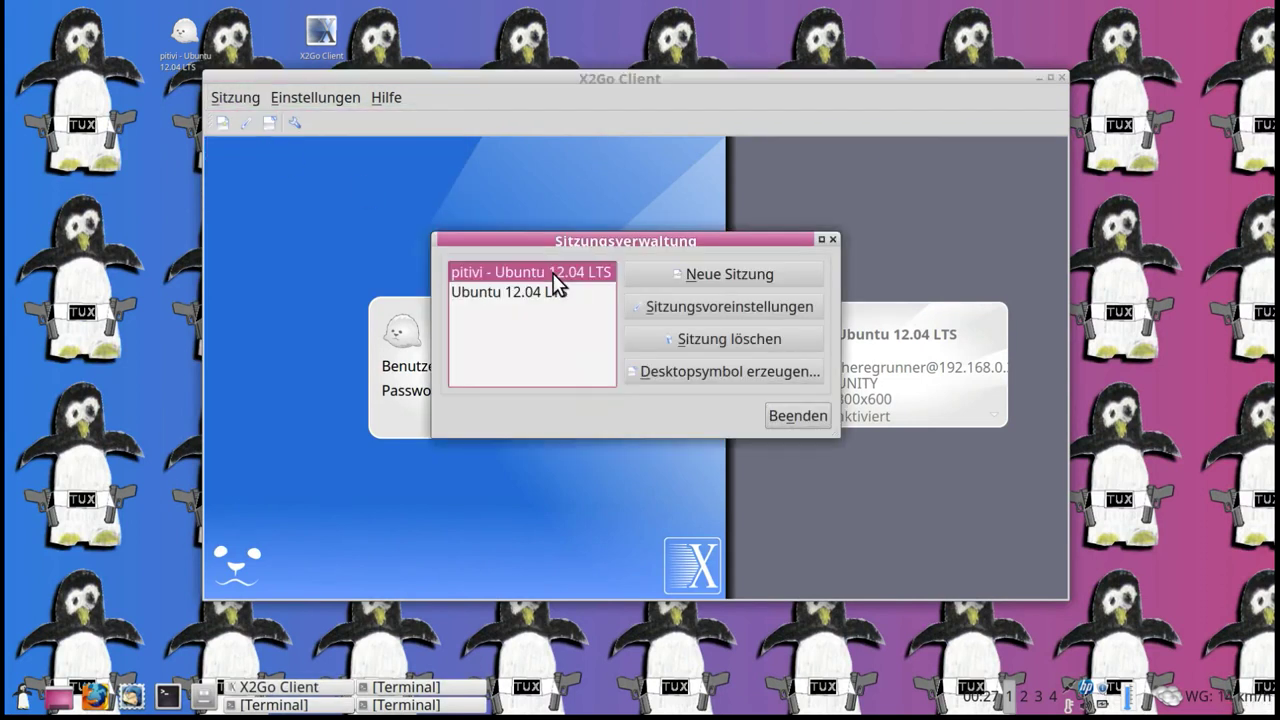
{"action": "left_click", "coordinate": [680, 307]}
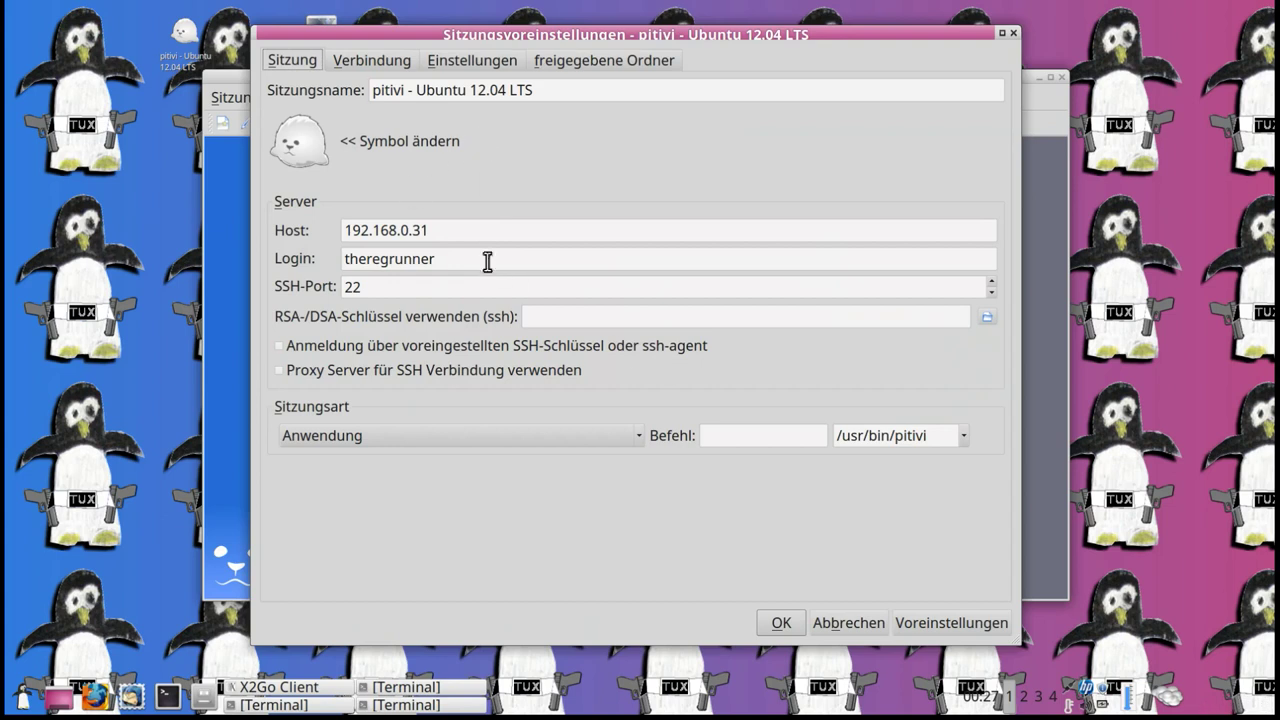
Review the pitivi session's connection, display and audio, and shared folder settings, and accept the preferences and close the session management.
{"action": "left_click", "coordinate": [362, 72]}
{"action": "left_click", "coordinate": [490, 70]}
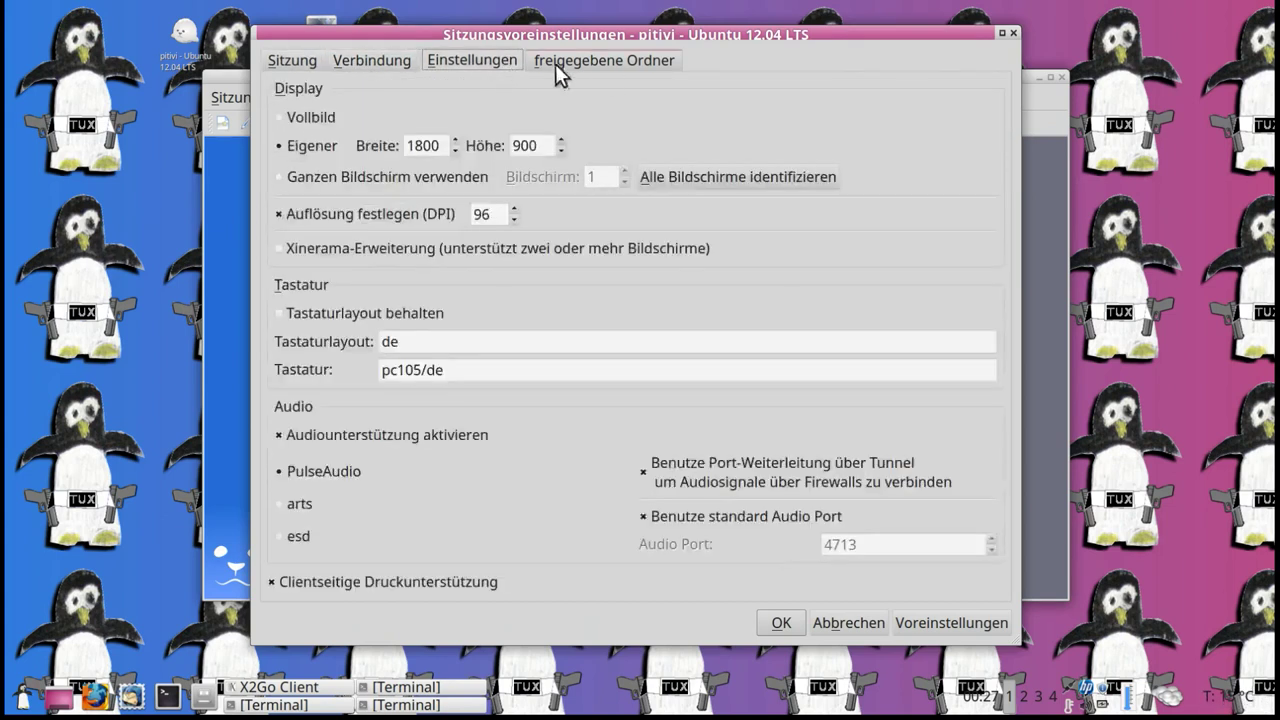
{"action": "left_click", "coordinate": [595, 70]}
{"action": "left_click", "coordinate": [295, 61]}
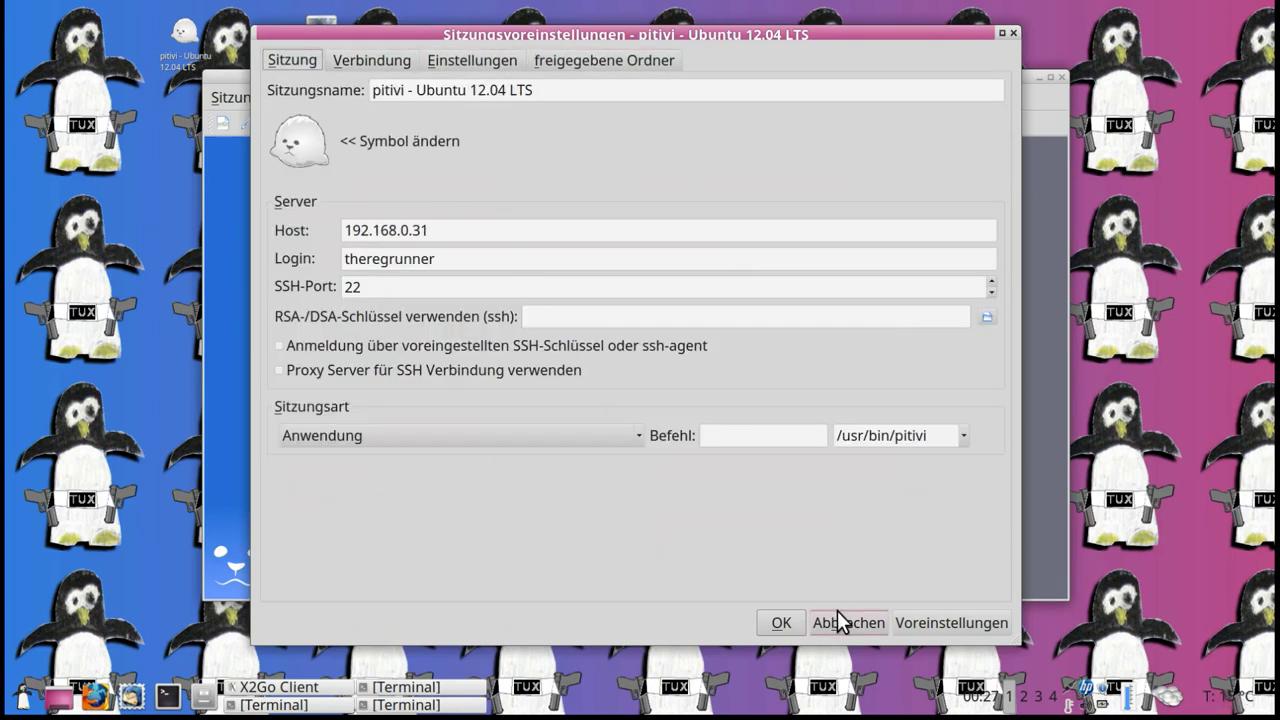
{"action": "left_click", "coordinate": [779, 623]}
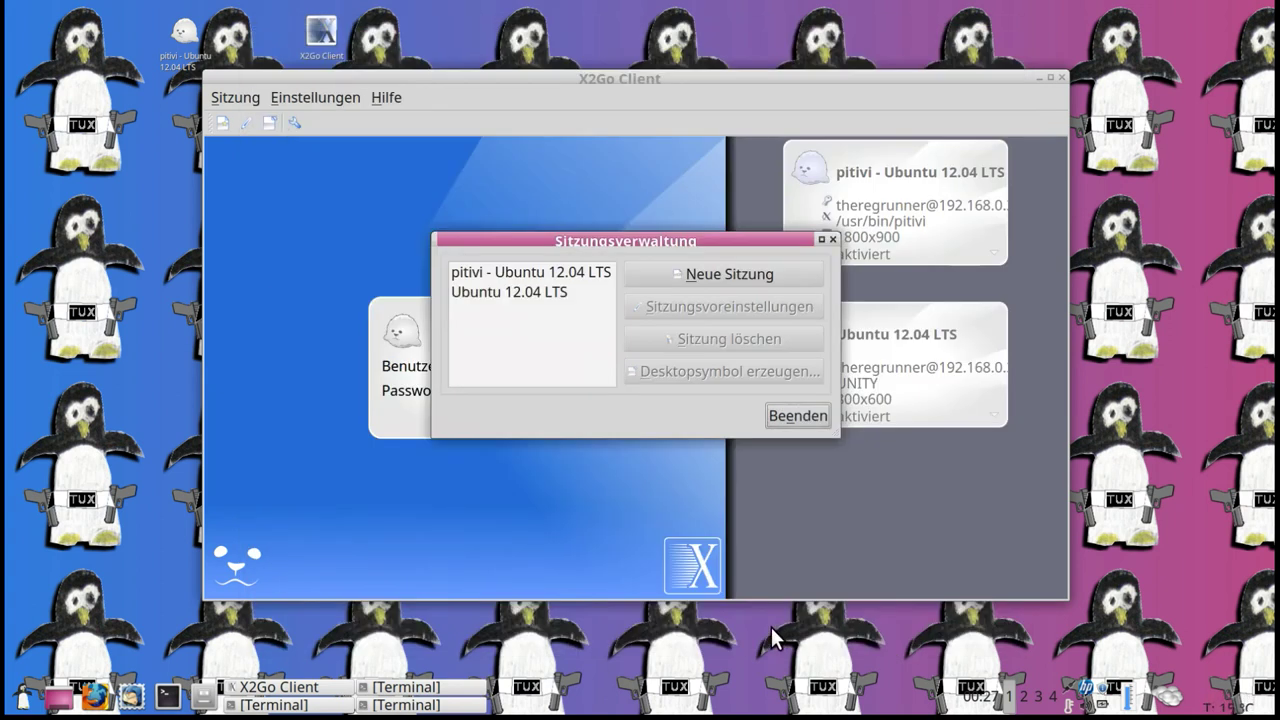
{"action": "left_click", "coordinate": [796, 415]}
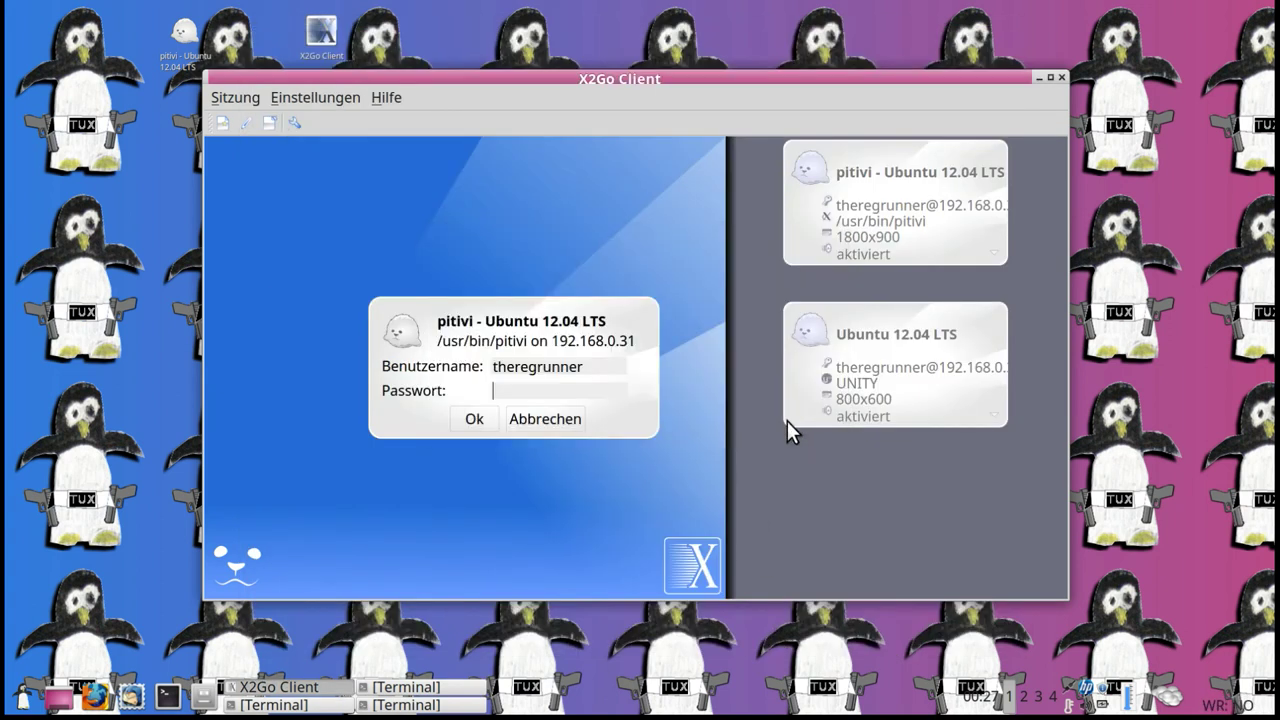
View the version and program information about X2Go Client, close it, and shift the client window slightly down.
{"action": "left_click", "coordinate": [371, 99]}
{"action": "left_click", "coordinate": [395, 120]}
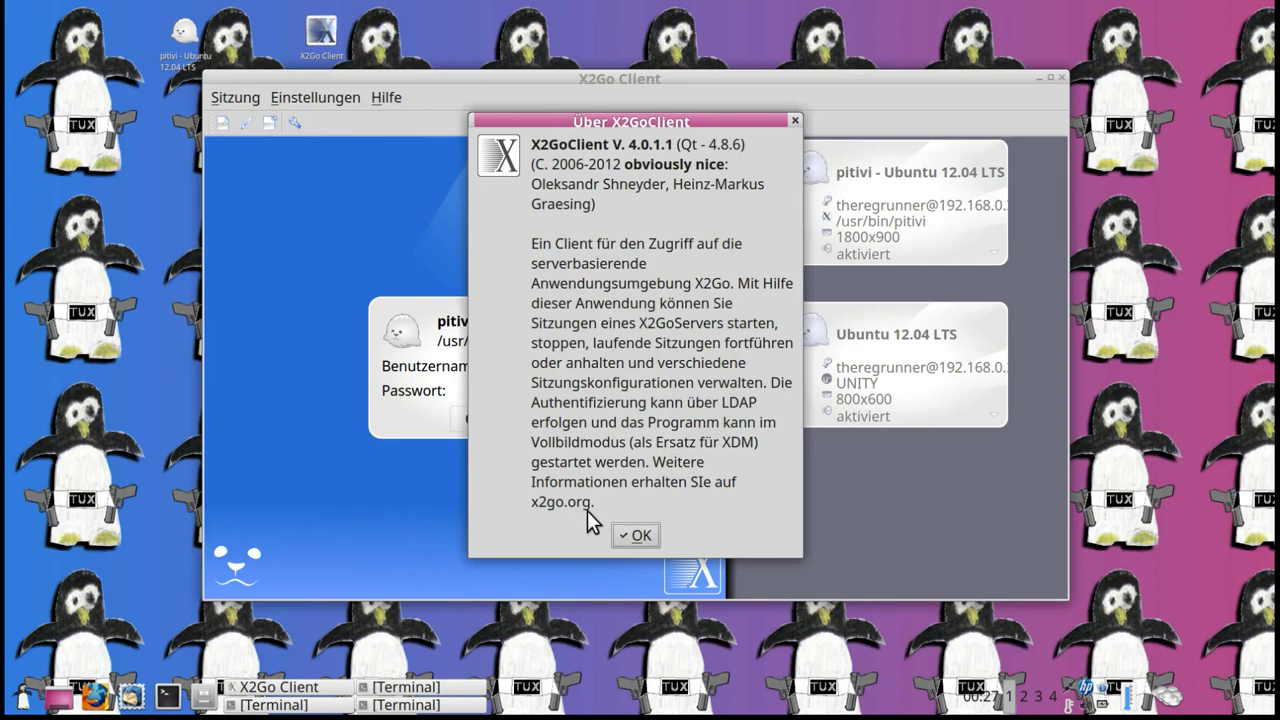
{"action": "left_click", "coordinate": [634, 536]}
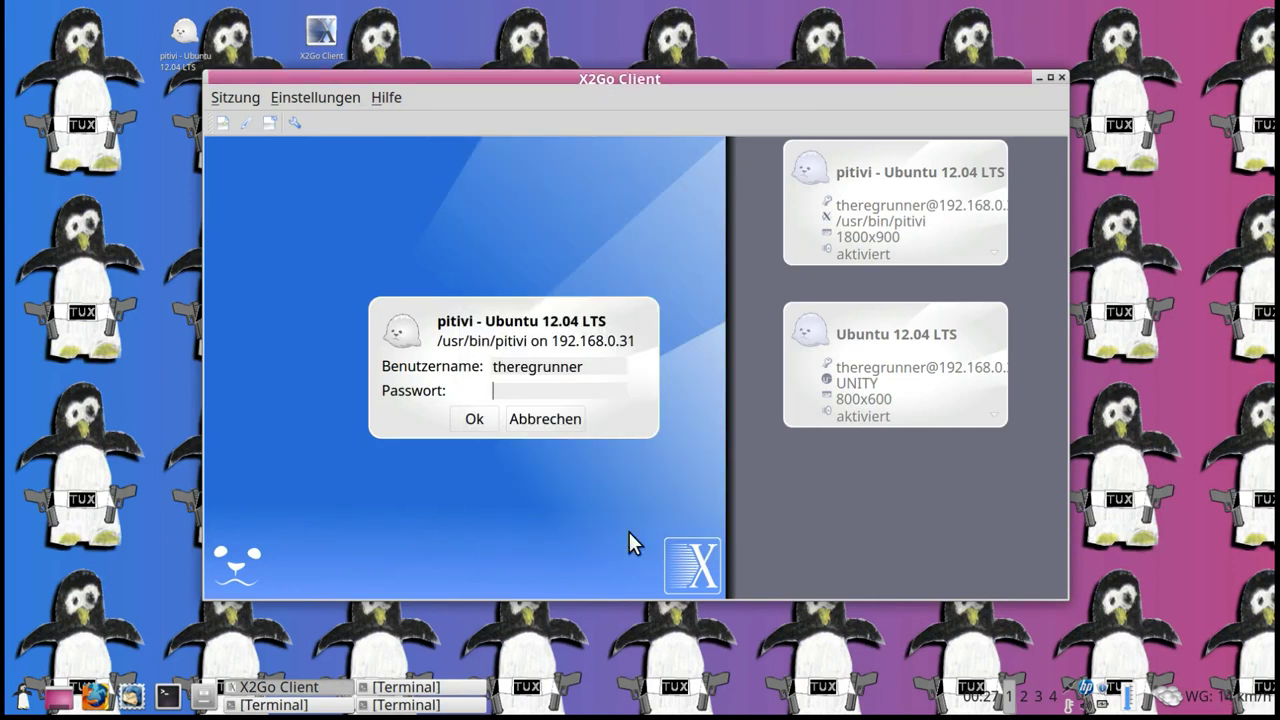
{"action": "mouse_move", "coordinate": [658, 78]}
{"action": "left_mouse_down"}
{"action": "mouse_move", "coordinate": [663, 108]}
{"action": "mouse_move", "coordinate": [660, 97]}
{"action": "left_mouse_up"}
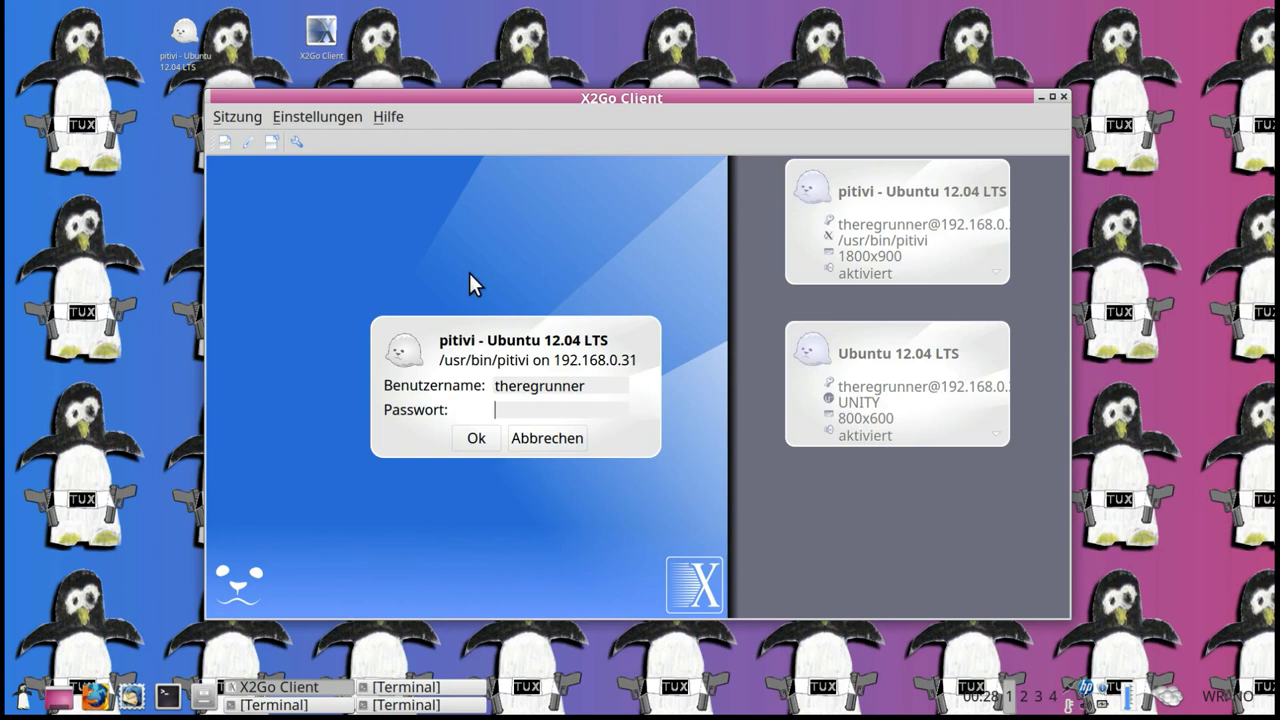
{"action": "left_click_drag", "start_coordinate": [525, 97], "coordinate": [517, 95]}
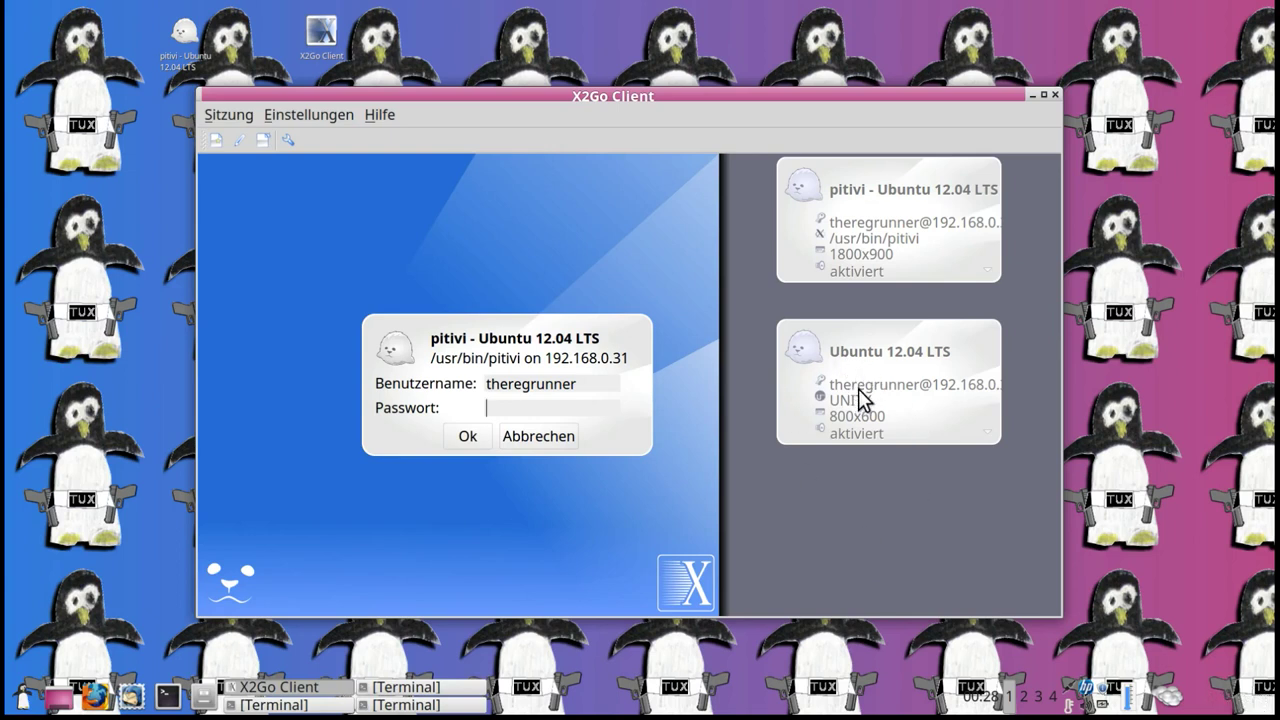
Cancel the pitivi session login and start the Ubuntu 12.04 LTS desktop session by entering the account password.
{"action": "left_click", "coordinate": [537, 437]}
{"action": "left_click", "coordinate": [845, 362]}
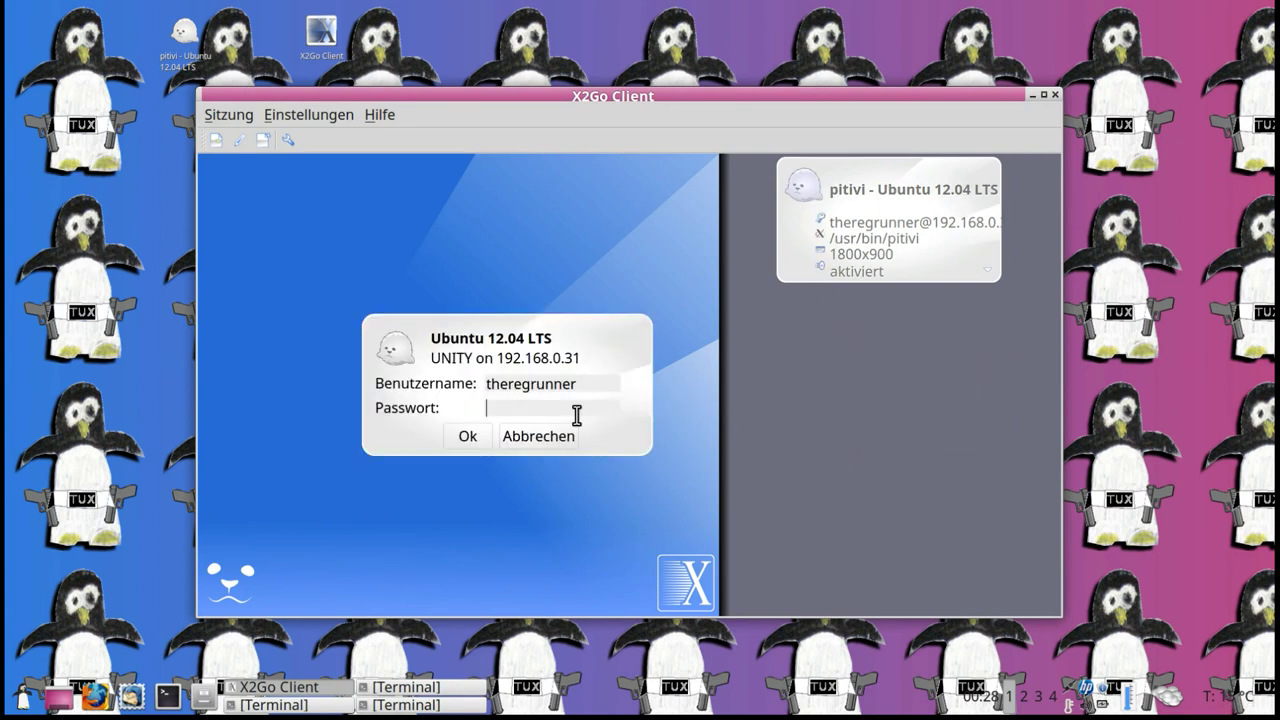
{"action": "type", "text": "xxx"}
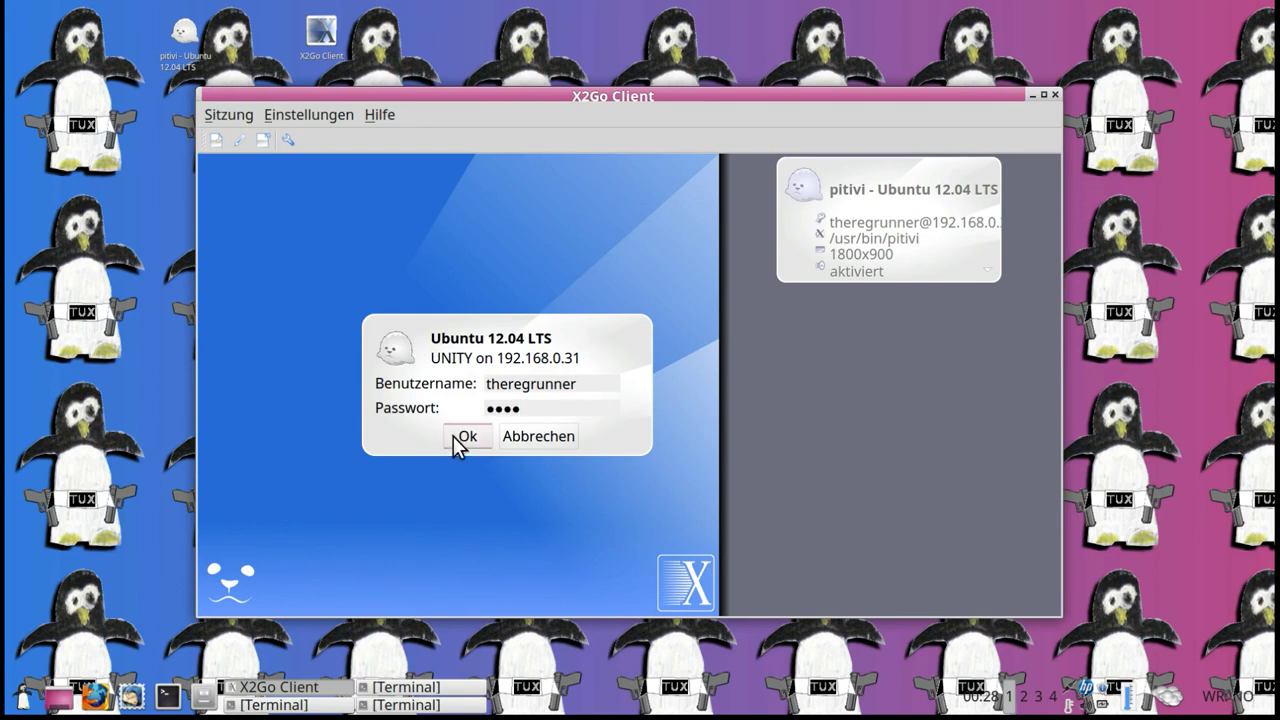
{"action": "left_click", "coordinate": [455, 436]}
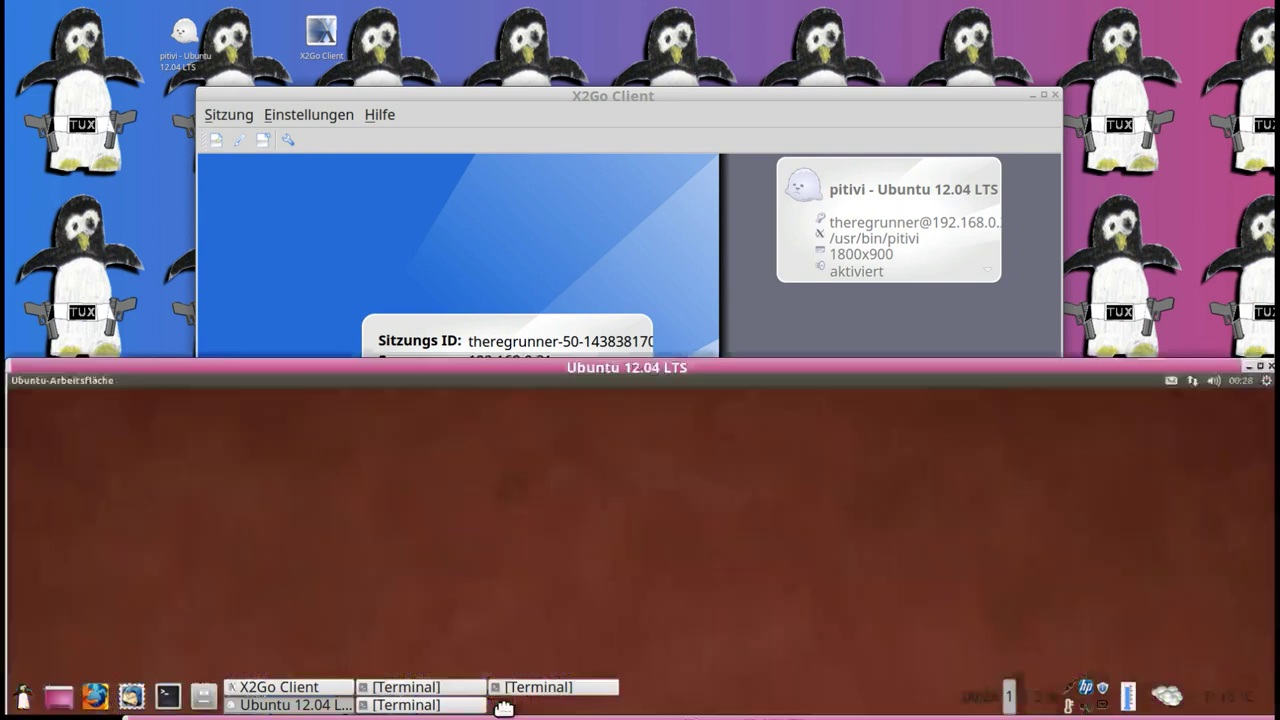
Shrink the Ubuntu 12.04 LTS session window and place it near the upper-left corner of the local desktop.
{"action": "left_click_drag", "start_coordinate": [229, 358], "coordinate": [369, 30]}
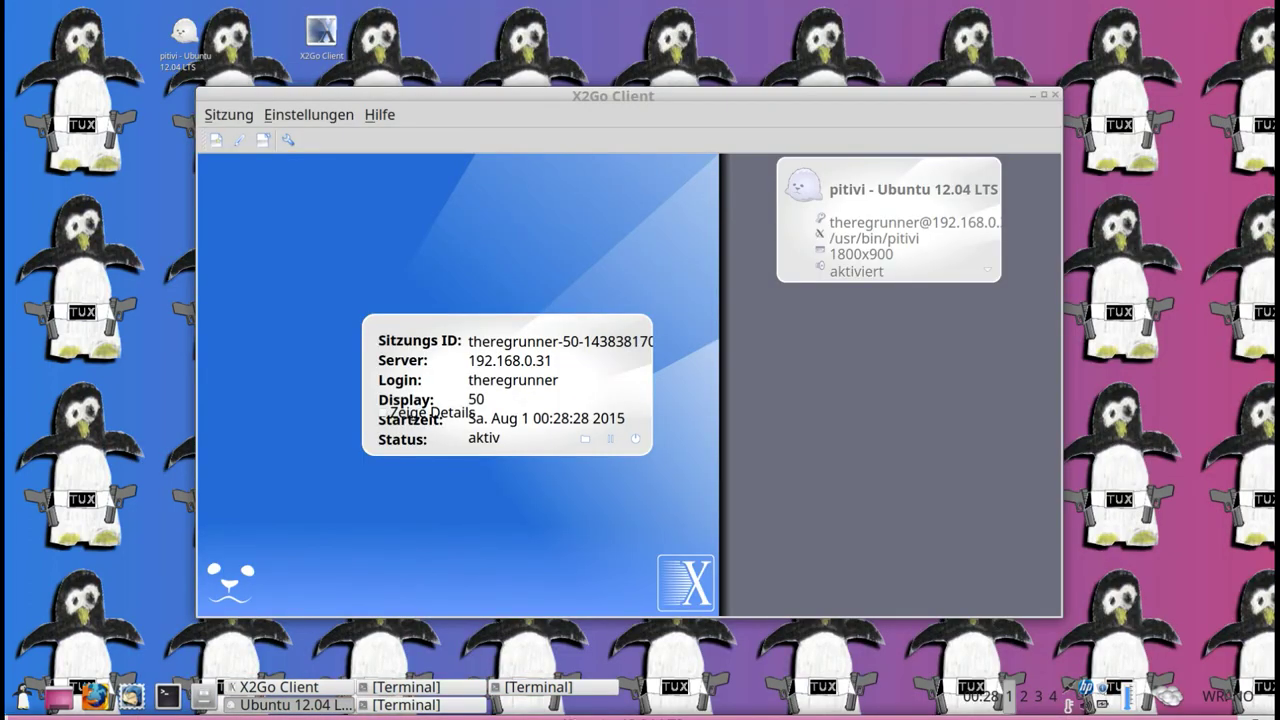
{"action": "left_click_drag", "start_coordinate": [1279, 140], "coordinate": [132, 97]}
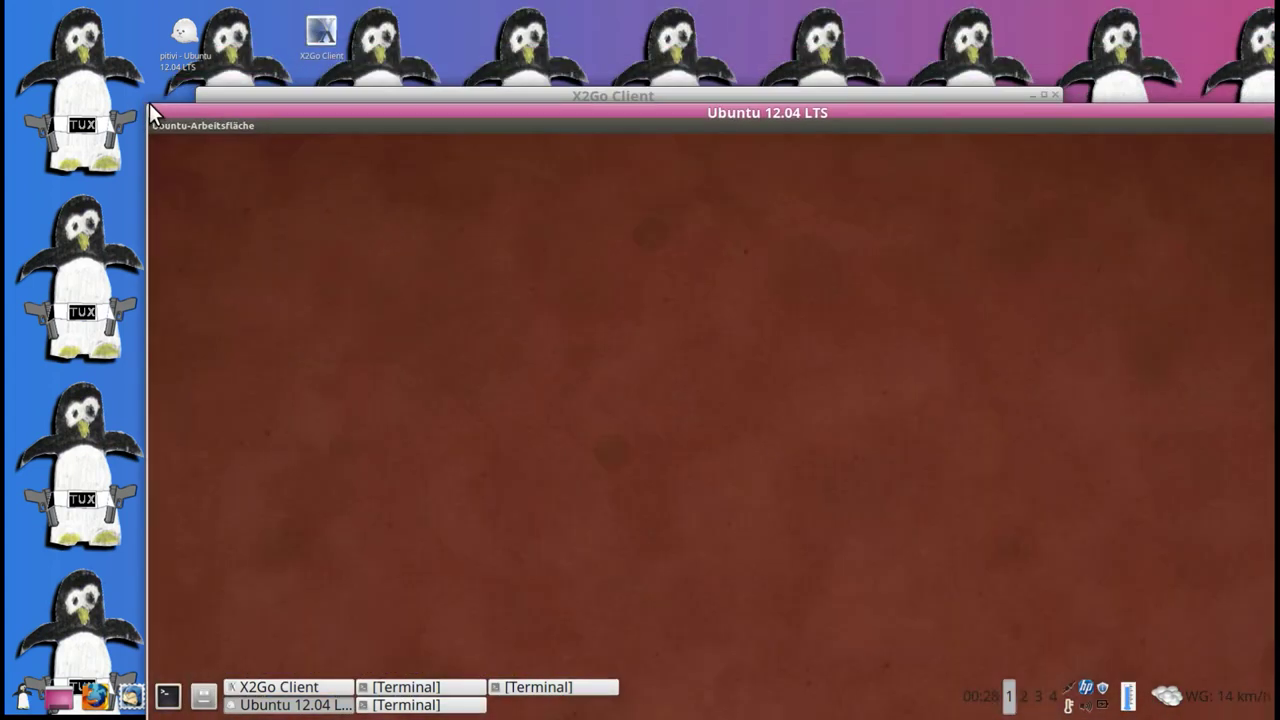
{"action": "left_click_drag", "start_coordinate": [150, 105], "coordinate": [562, 462]}
{"action": "left_click_drag", "start_coordinate": [842, 458], "coordinate": [480, 14]}
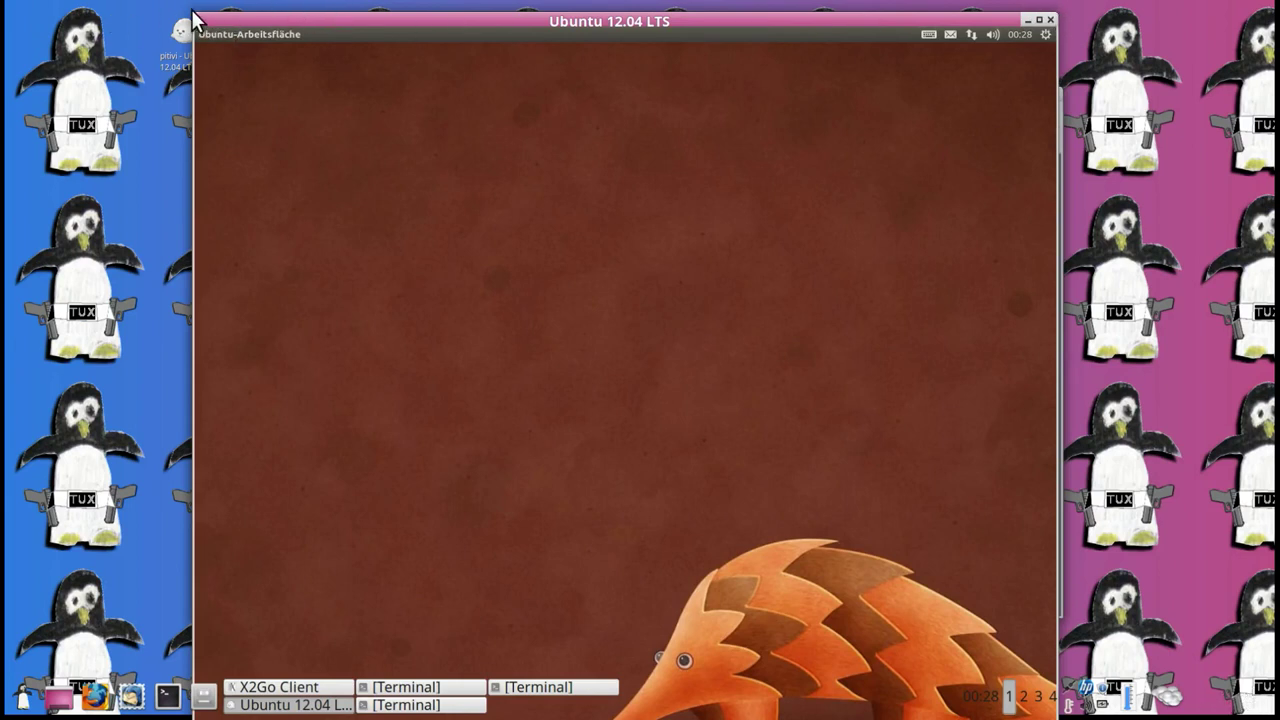
{"action": "left_click_drag", "start_coordinate": [204, 22], "coordinate": [380, 298]}
{"action": "left_click_drag", "start_coordinate": [622, 297], "coordinate": [477, 23]}
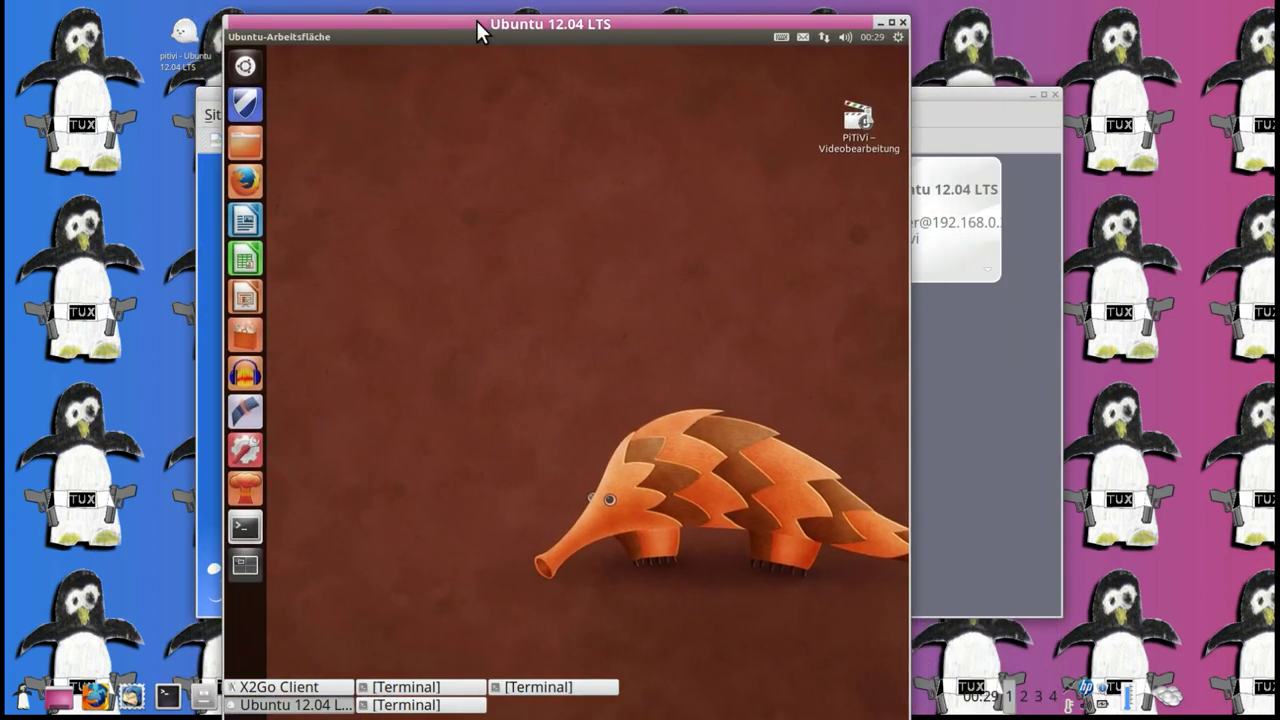
{"action": "left_click_drag", "start_coordinate": [226, 18], "coordinate": [492, 349]}
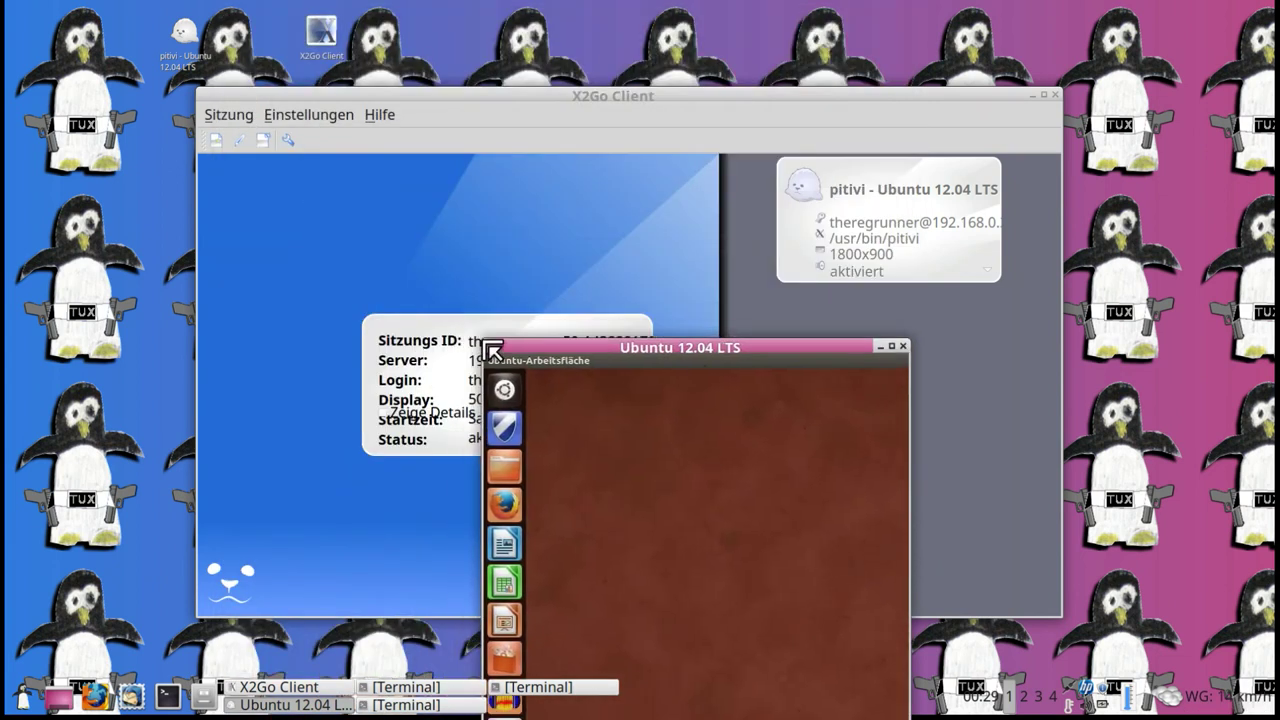
{"action": "left_click_drag", "start_coordinate": [712, 346], "coordinate": [267, 41]}
Minimize the X2Go Client window and move the remote desktop window to the middle of the local desktop.
{"action": "left_click_drag", "start_coordinate": [557, 95], "coordinate": [723, 102]}
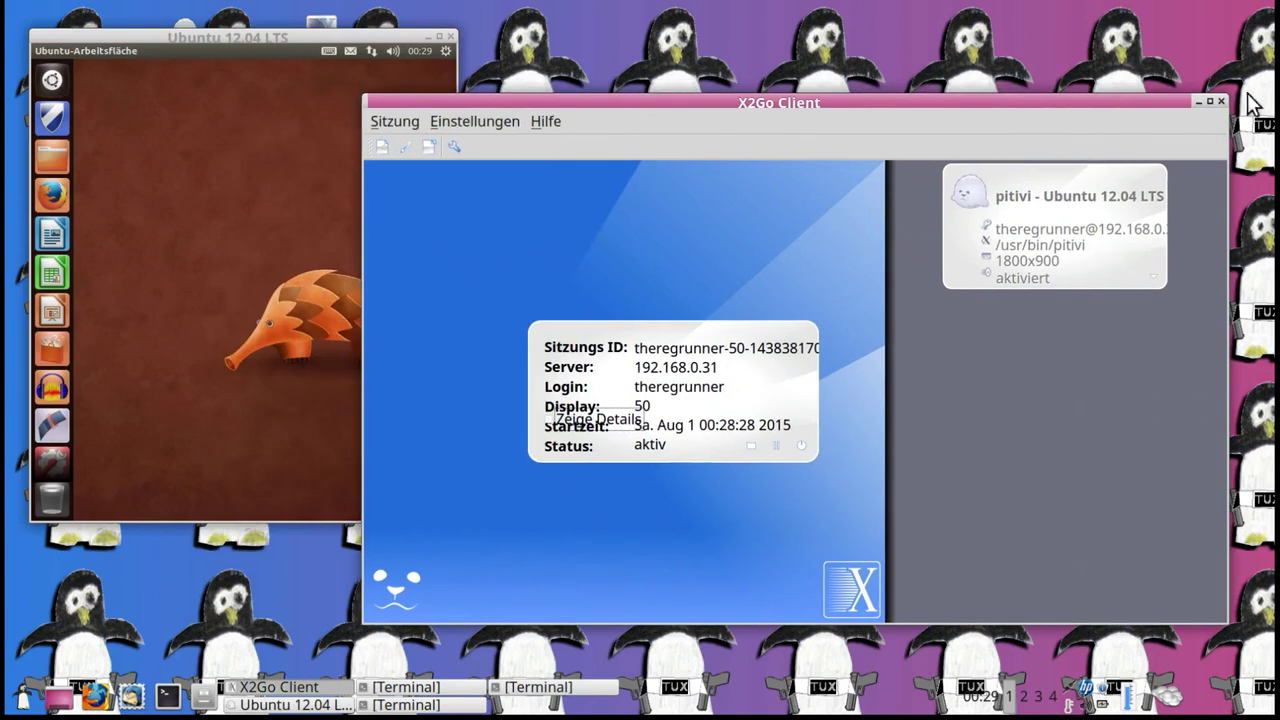
{"action": "left_click", "coordinate": [1198, 101]}
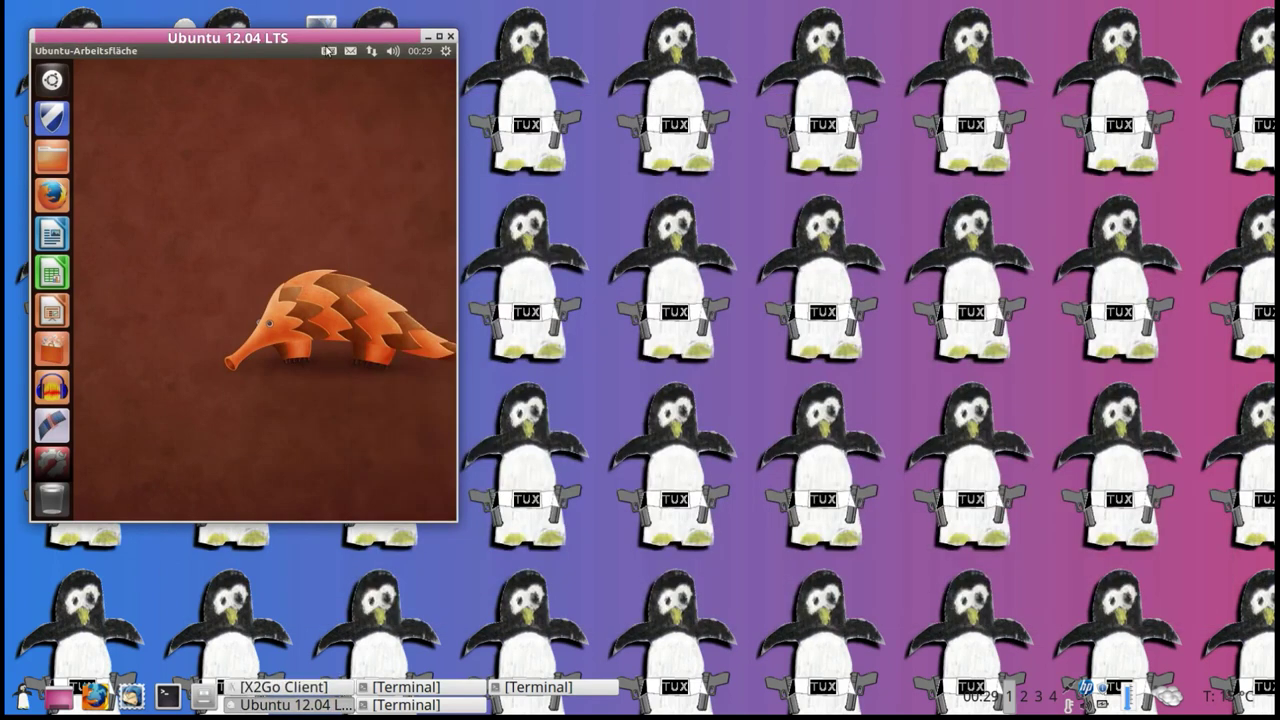
{"action": "left_click_drag", "start_coordinate": [312, 31], "coordinate": [795, 93]}
Try out the volume slider in the remote desktop's sound indicator and close the indicator.
{"action": "left_click", "coordinate": [876, 108]}
{"action": "left_click", "coordinate": [876, 108]}
{"action": "left_click", "coordinate": [876, 108]}
{"action": "left_click_drag", "start_coordinate": [896, 147], "coordinate": [864, 146]}
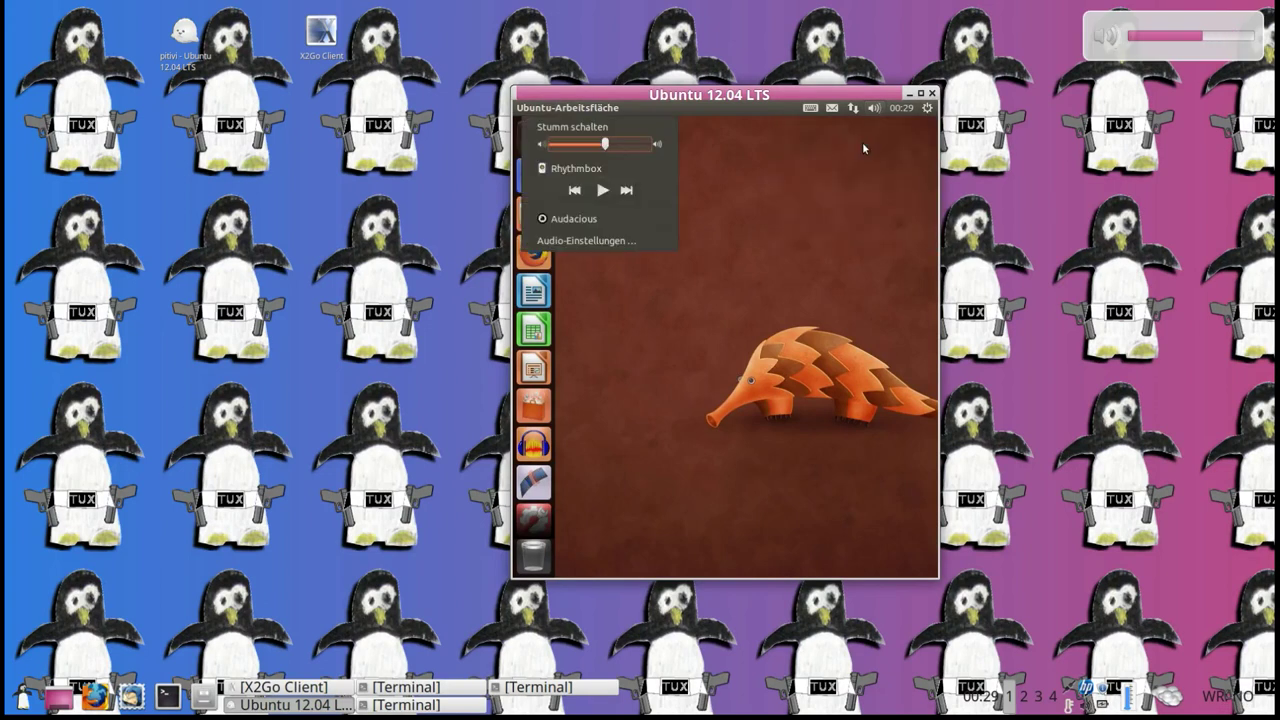
{"action": "left_click", "coordinate": [865, 146]}
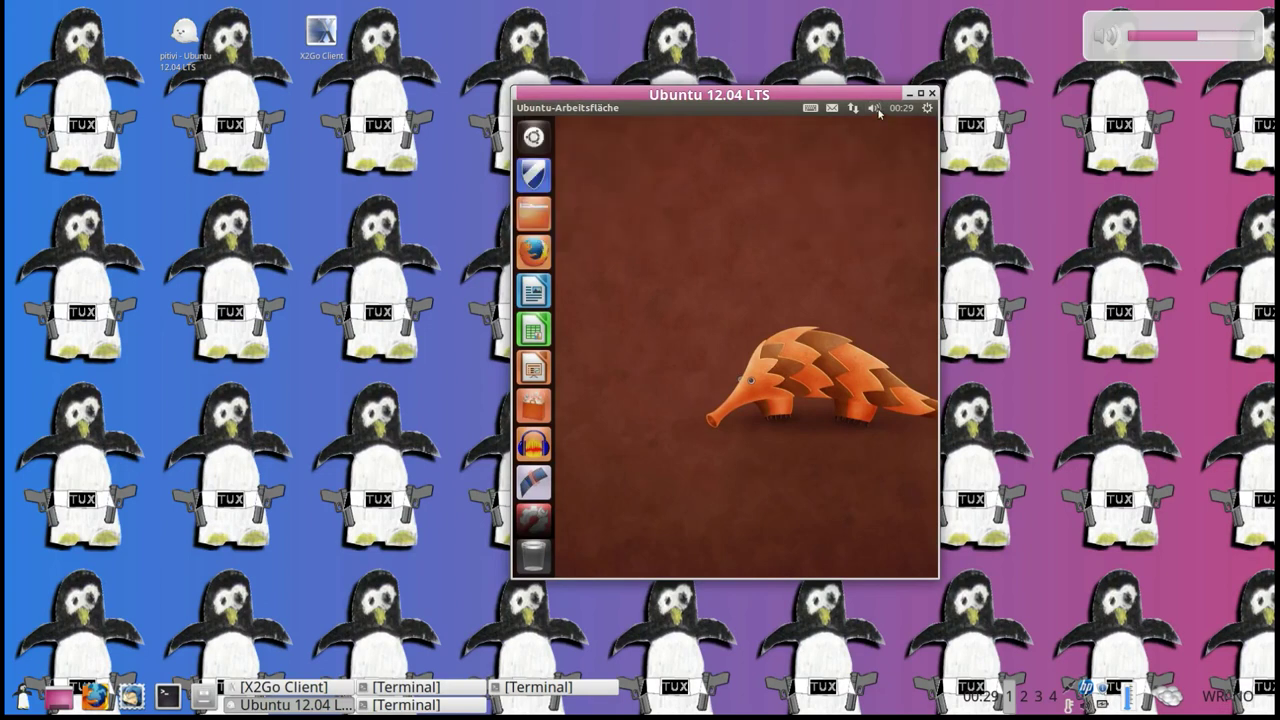
{"action": "left_click", "coordinate": [873, 108]}
{"action": "left_click", "coordinate": [864, 144]}
{"action": "mouse_move", "coordinate": [876, 145]}
{"action": "left_mouse_down"}
{"action": "mouse_move", "coordinate": [832, 146]}
{"action": "mouse_move", "coordinate": [866, 146]}
{"action": "left_mouse_up"}
{"action": "left_click", "coordinate": [642, 264]}
Move the remote desktop window toward the local desktop's left side and widen it to cover most of the desktop.
{"action": "left_click_drag", "start_coordinate": [723, 88], "coordinate": [383, 111]}
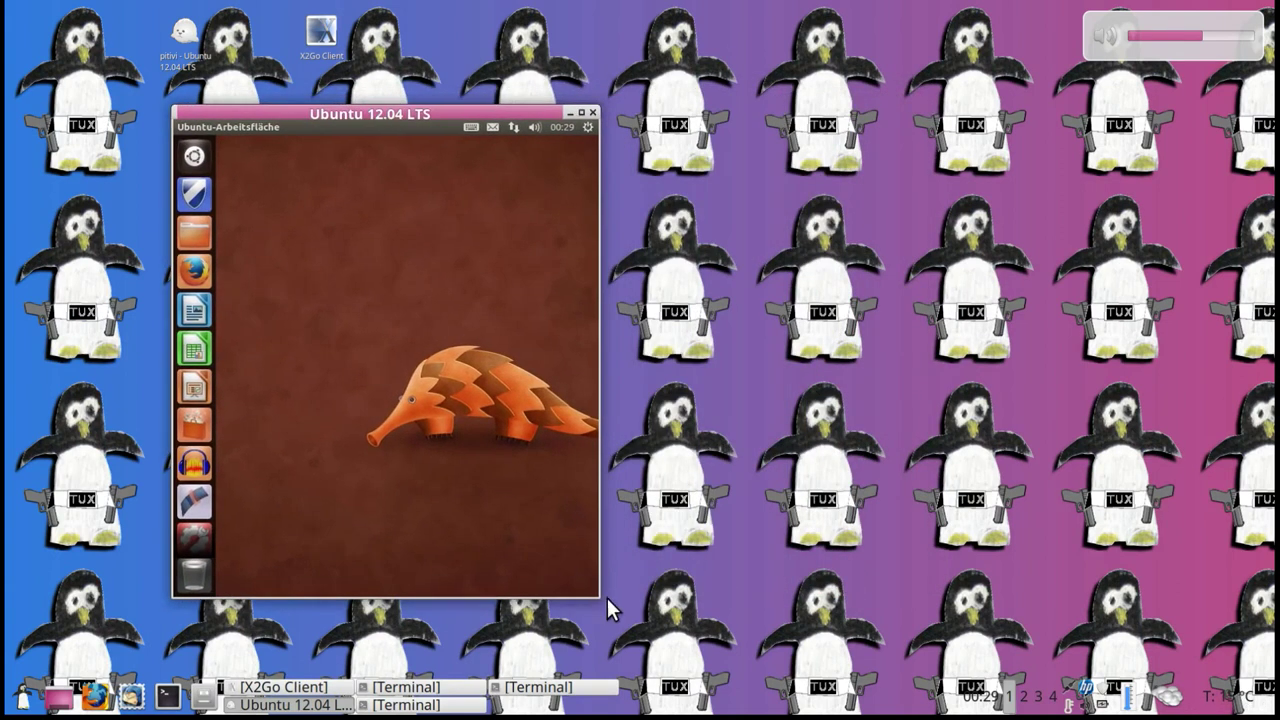
{"action": "left_click_drag", "start_coordinate": [588, 588], "coordinate": [1146, 626]}
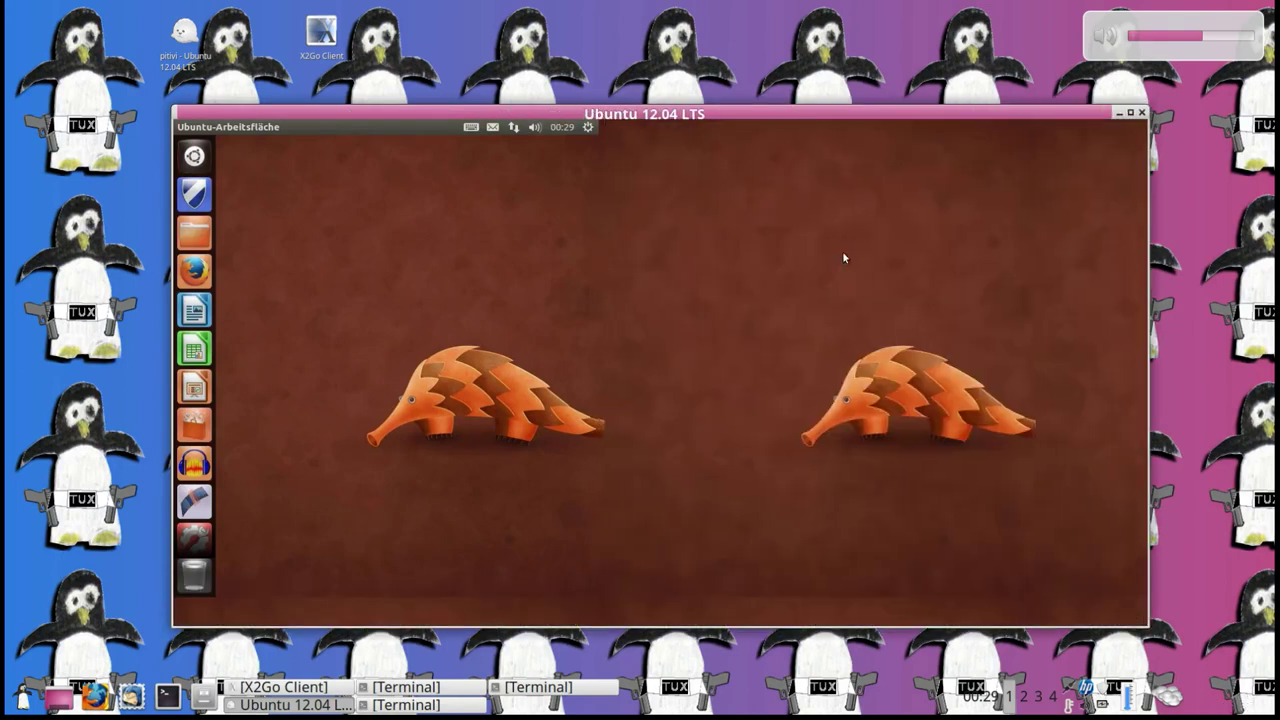
{"action": "left_click_drag", "start_coordinate": [786, 113], "coordinate": [766, 106]}
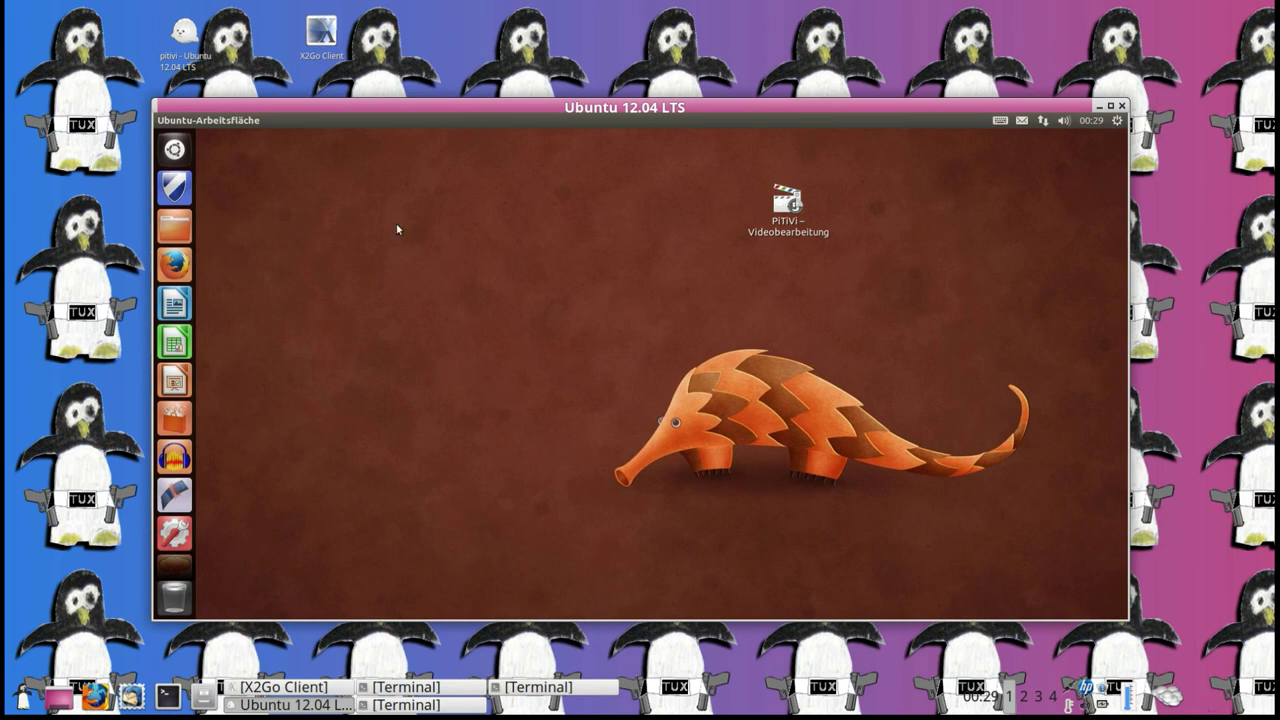
Look into the media folder of the remote home folder and list the file system's tmp folder including hidden files.
{"action": "left_click", "coordinate": [173, 234]}
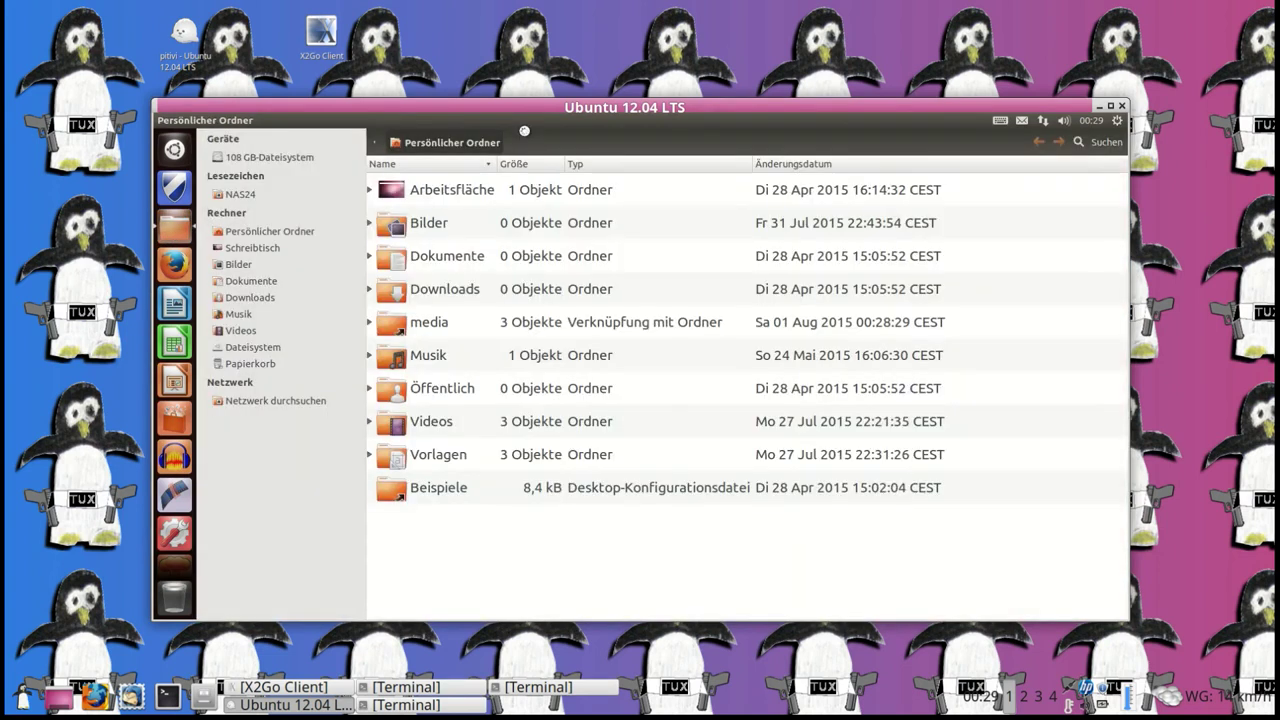
{"action": "double_click", "coordinate": [417, 321]}
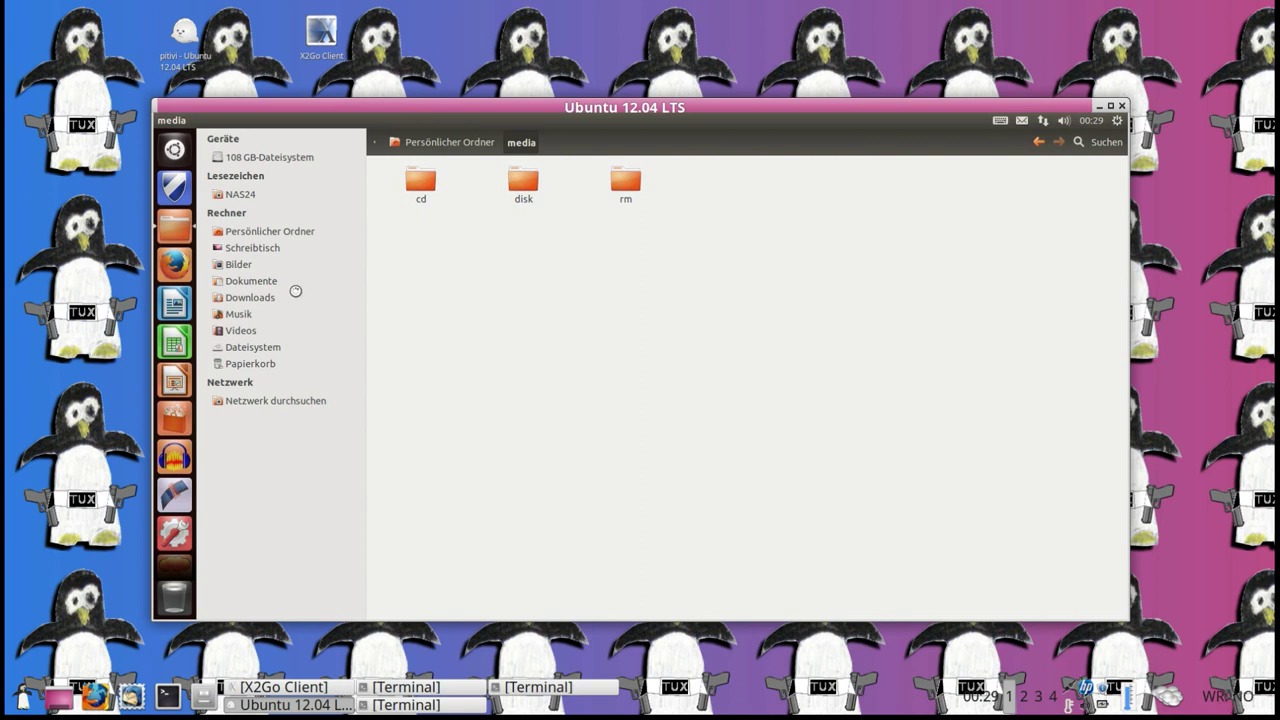
{"action": "left_click", "coordinate": [235, 348]}
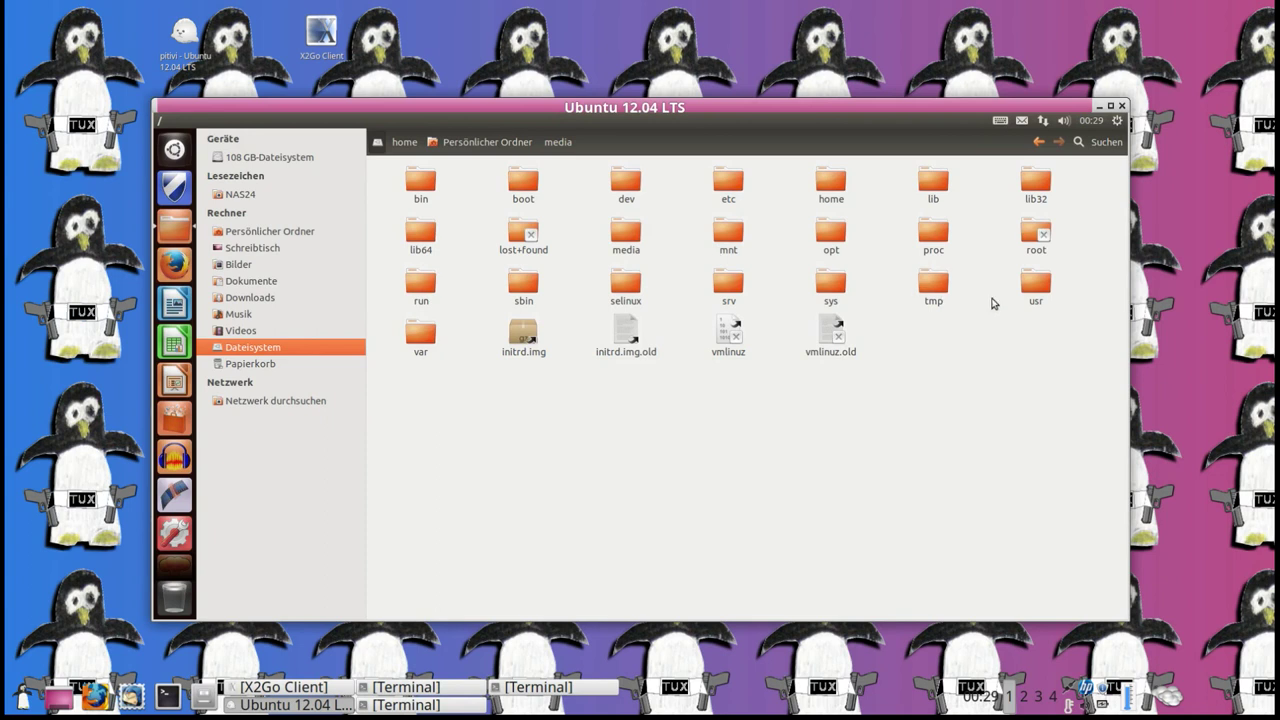
{"action": "double_click", "coordinate": [935, 288]}
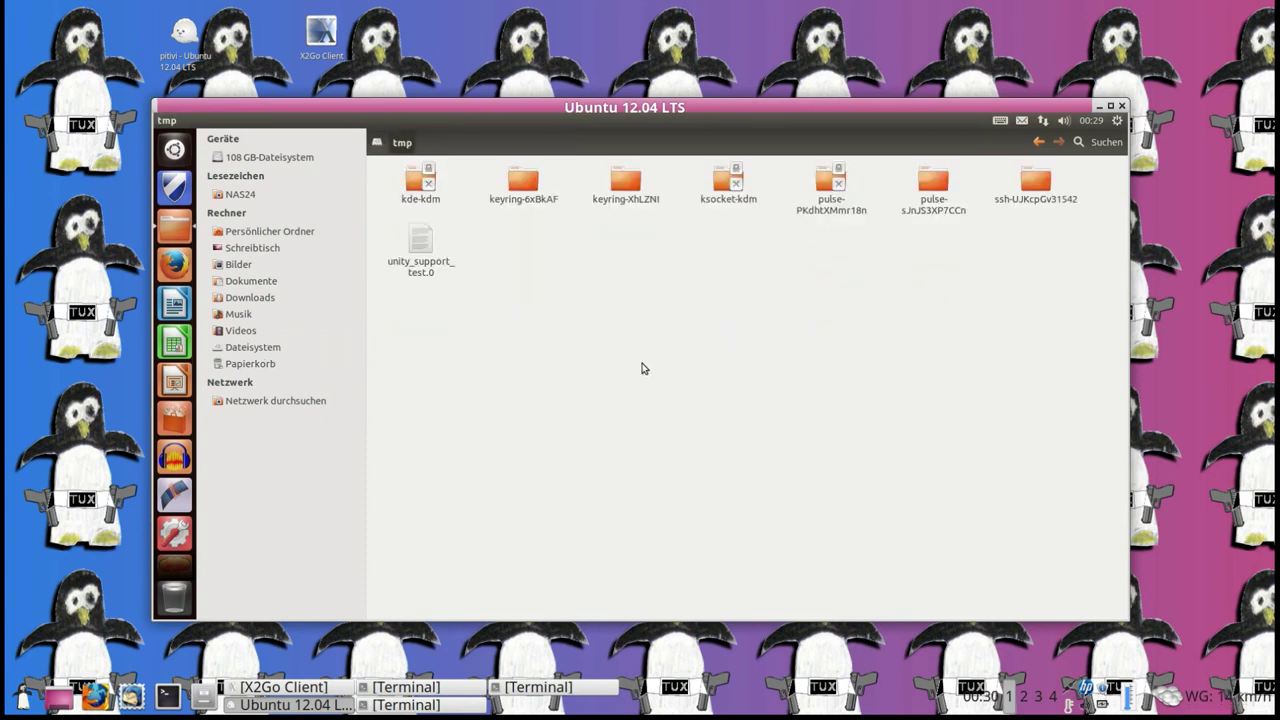
{"action": "key", "text": "ctrl+h"}
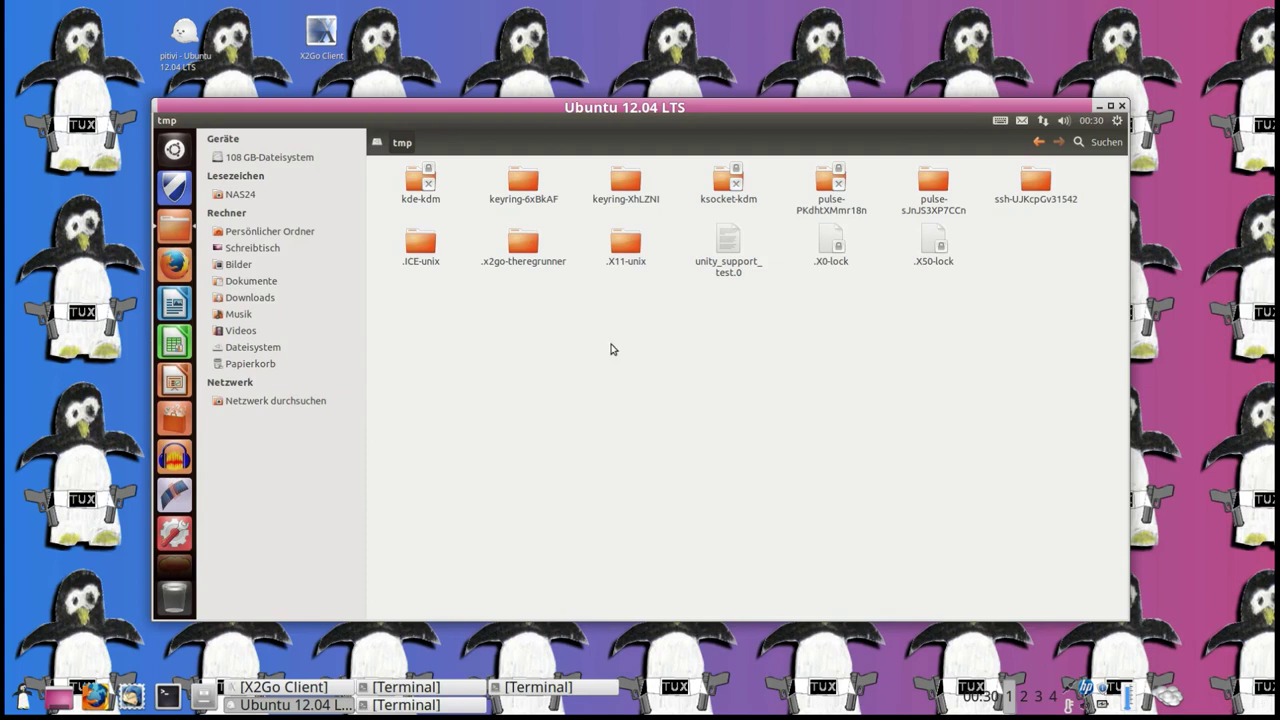
Open the user's hidden .x2go folder inside tmp to view its contents, and close the file manager.
{"action": "left_click", "coordinate": [531, 258]}
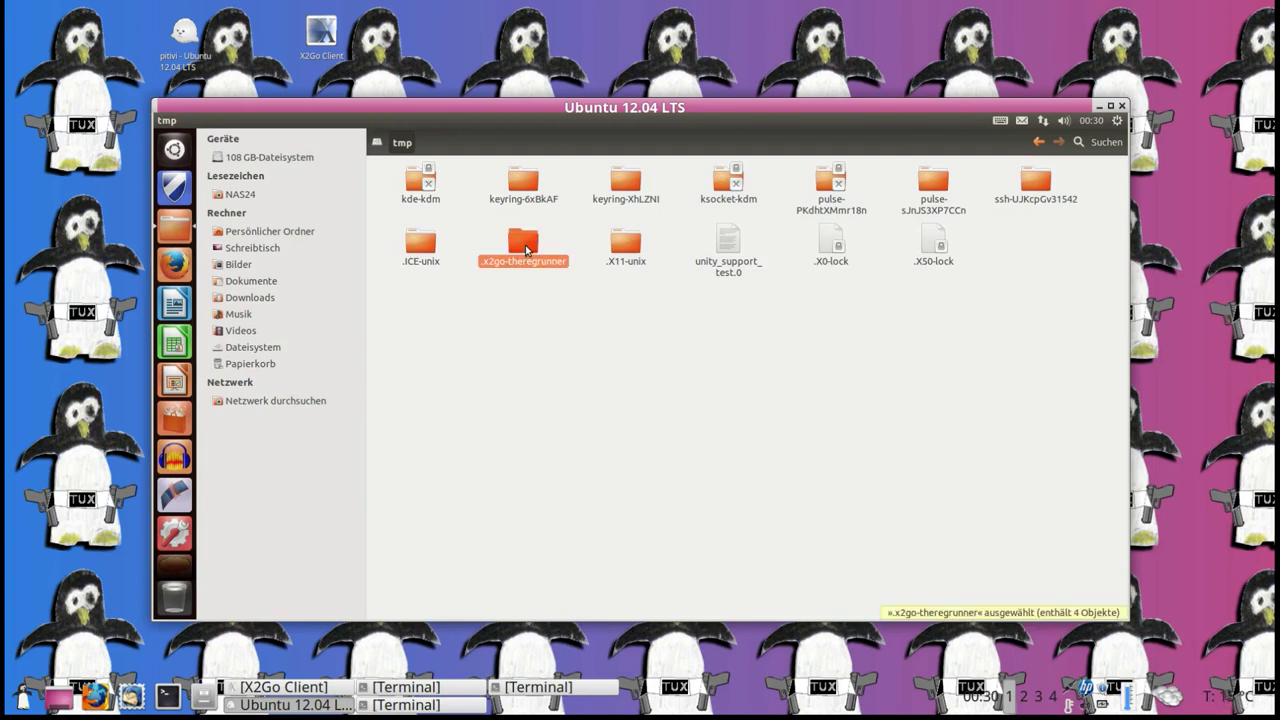
{"action": "double_click", "coordinate": [527, 250]}
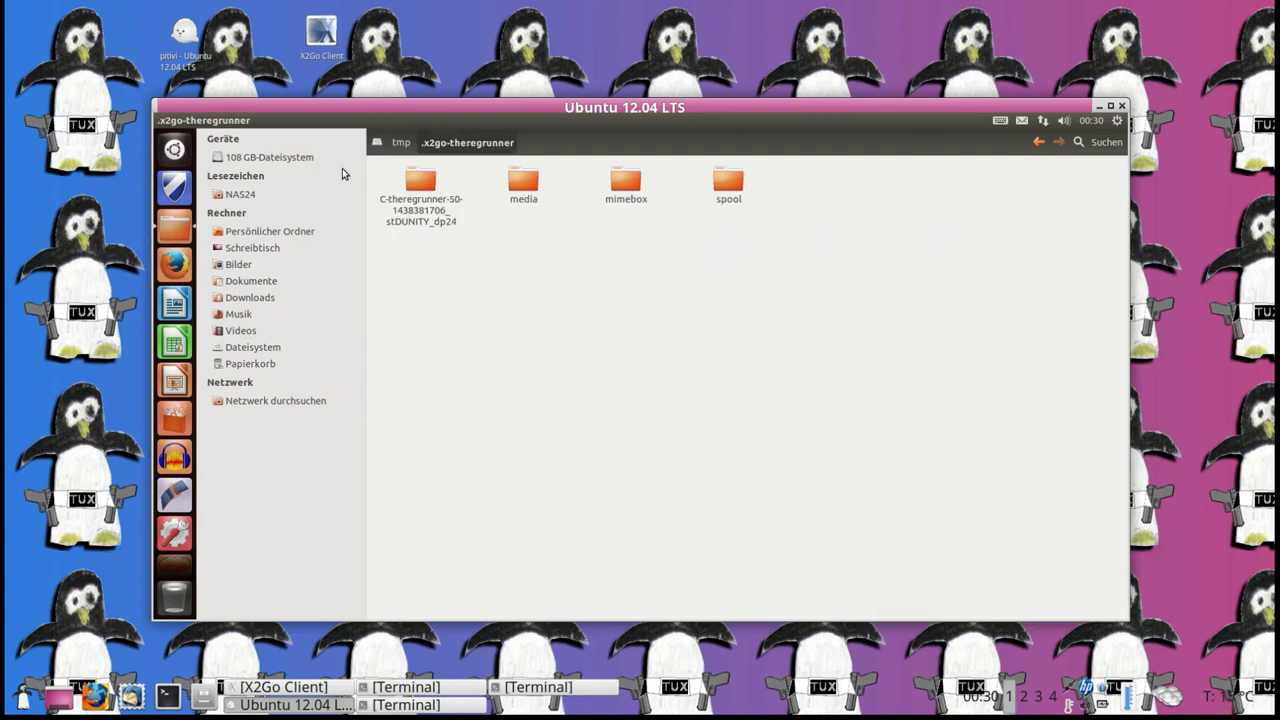
{"action": "left_click", "coordinate": [164, 120]}
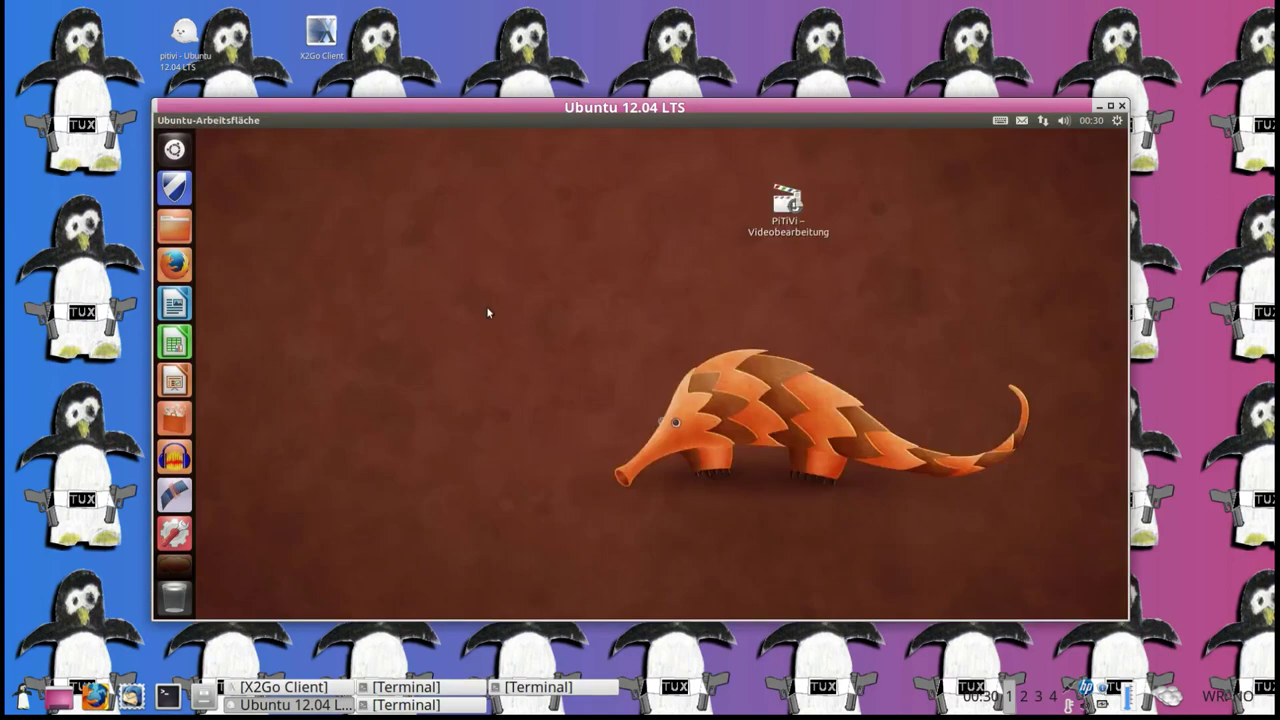
Open the remote home folder once more to view its contents and close it again.
{"action": "left_click_drag", "start_coordinate": [634, 108], "coordinate": [634, 100]}
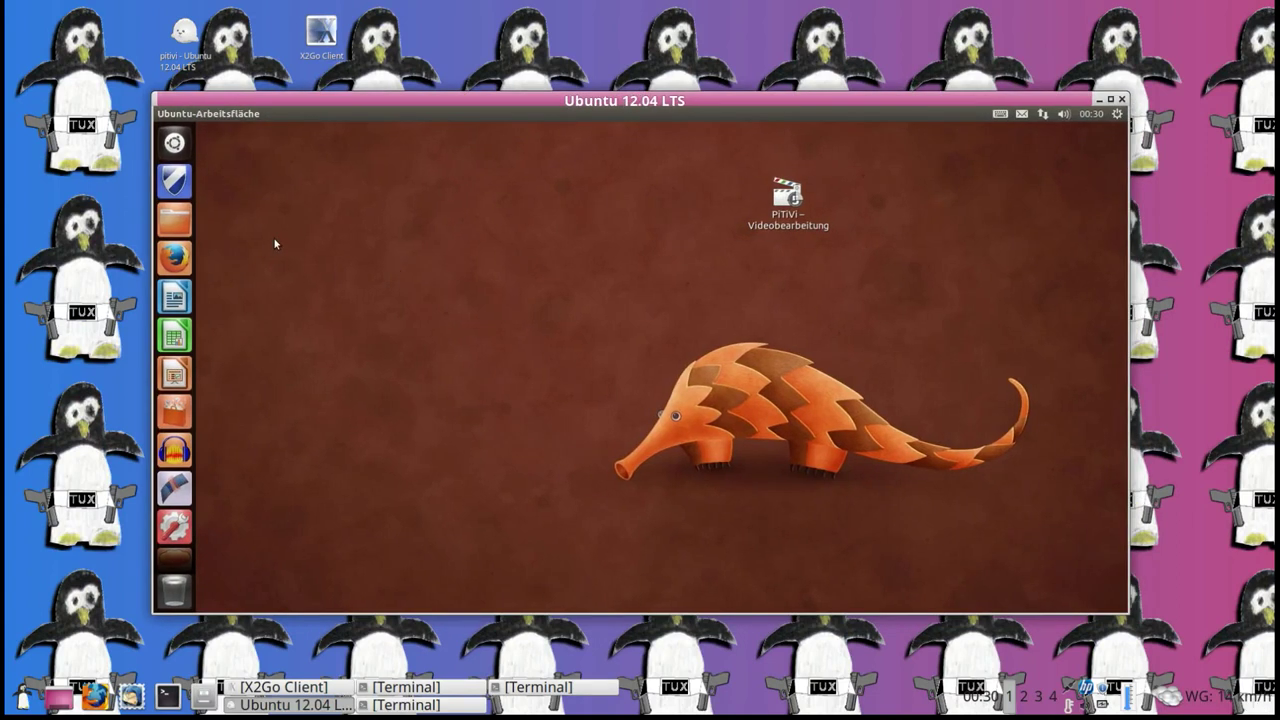
{"action": "left_click", "coordinate": [174, 219]}
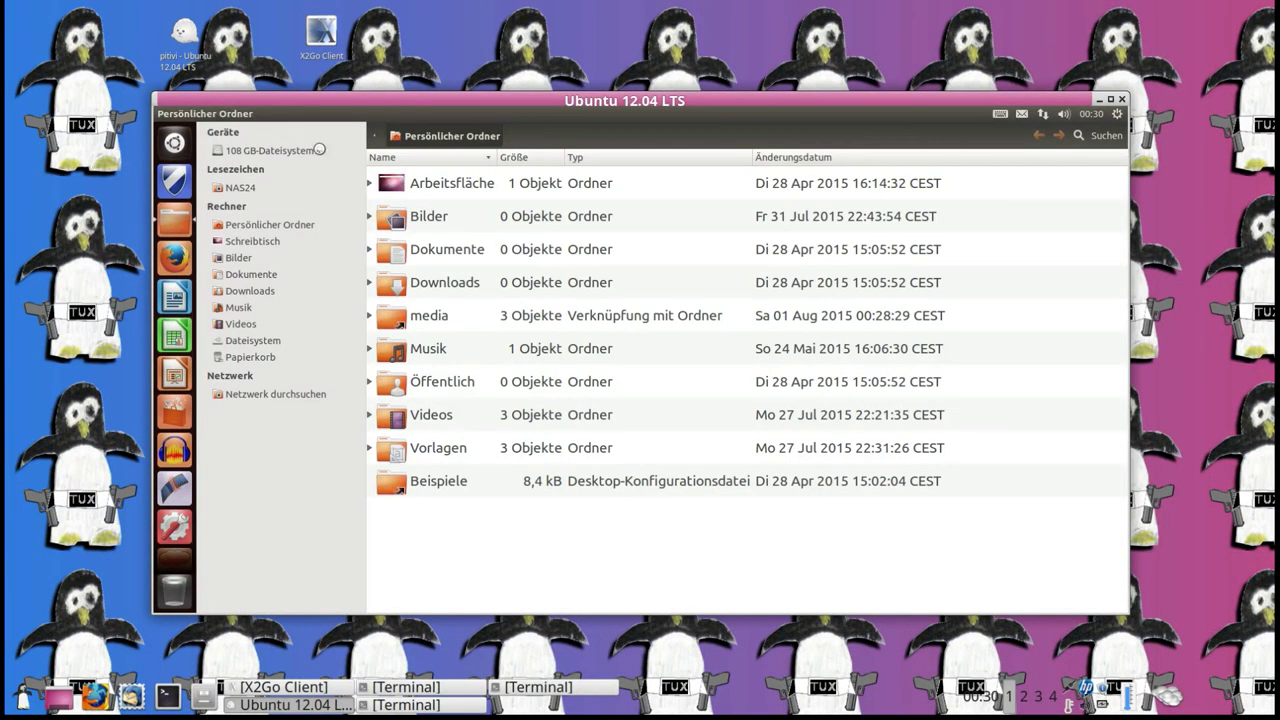
{"action": "mouse_move", "coordinate": [204, 104]}
{"action": "left_click", "coordinate": [163, 114]}
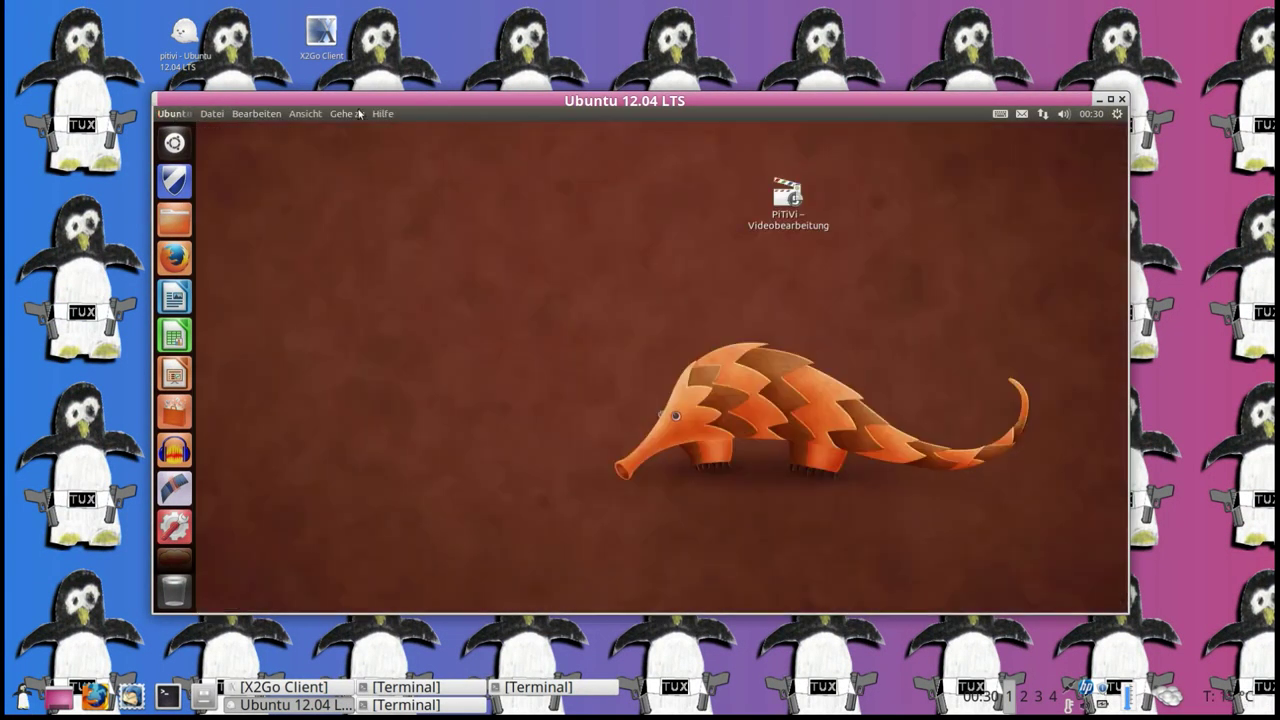
Close the Ubuntu 12.04 LTS remote desktop window and bring the minimized terminal with the running screen capture onto the desktop.
{"action": "left_click_drag", "start_coordinate": [474, 97], "coordinate": [464, 121]}
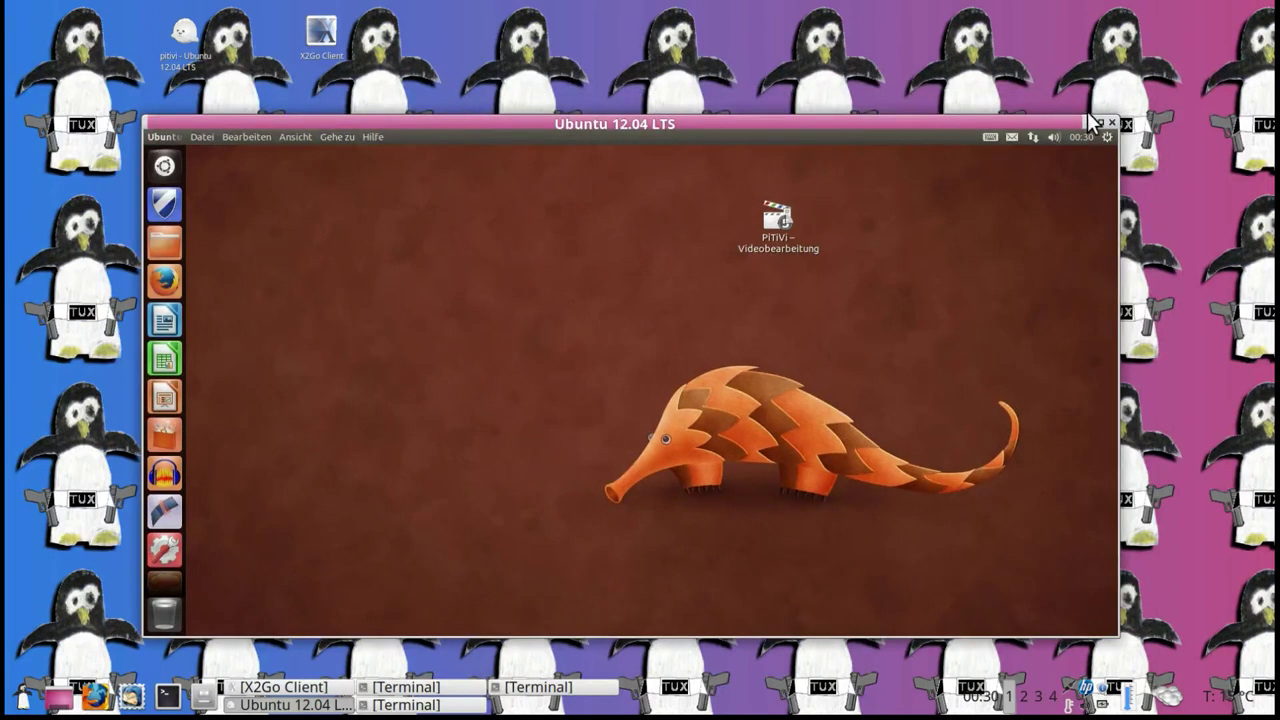
{"action": "left_click", "coordinate": [1112, 123]}
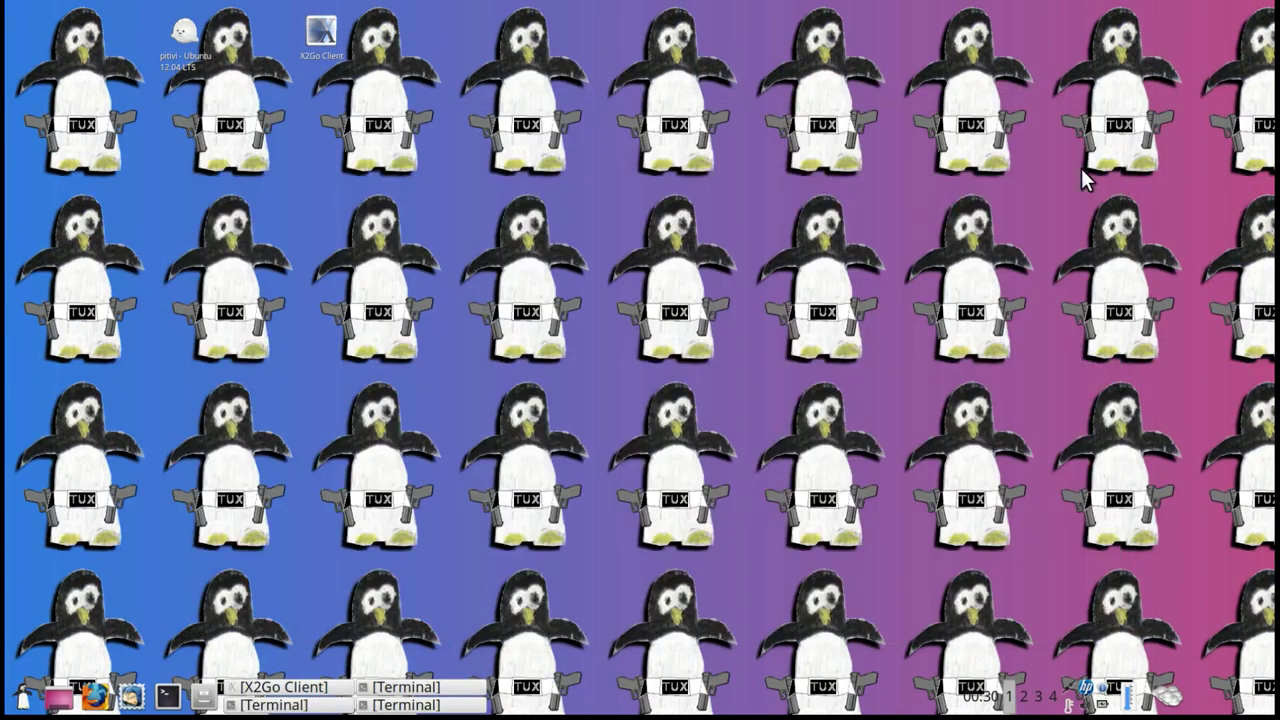
{"action": "left_click", "coordinate": [422, 689]}
{"action": "left_click", "coordinate": [420, 704]}
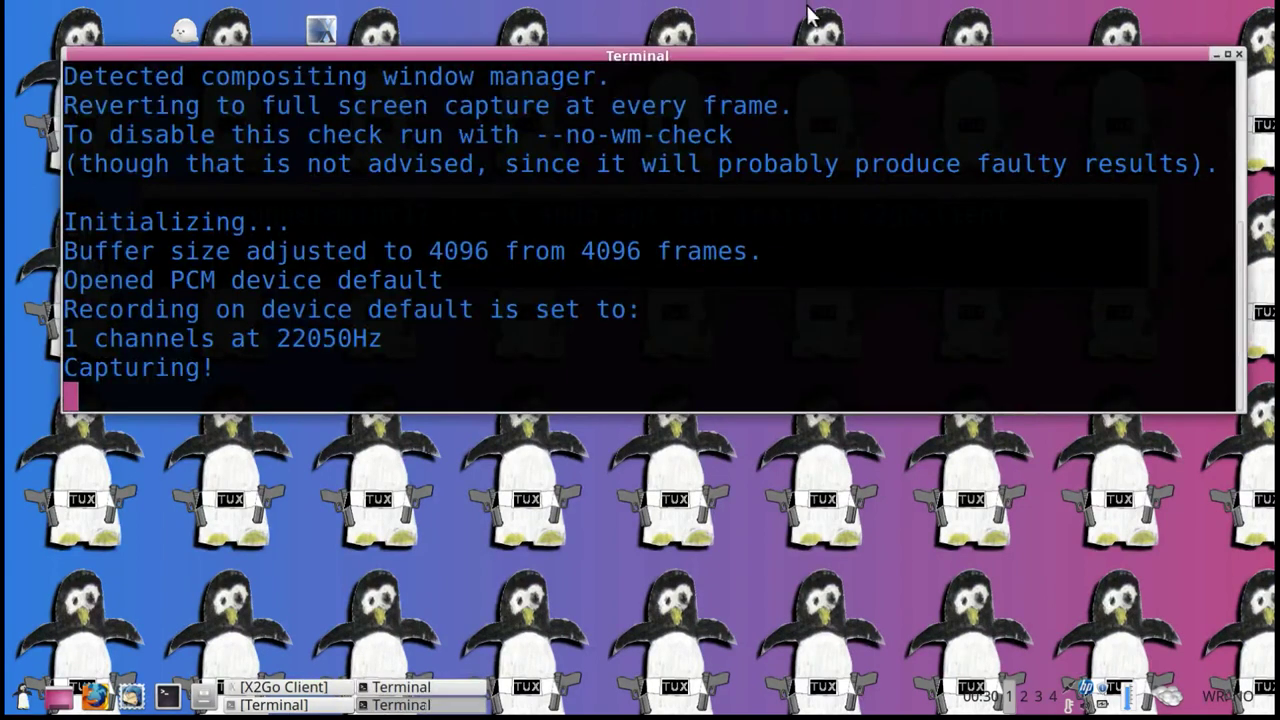